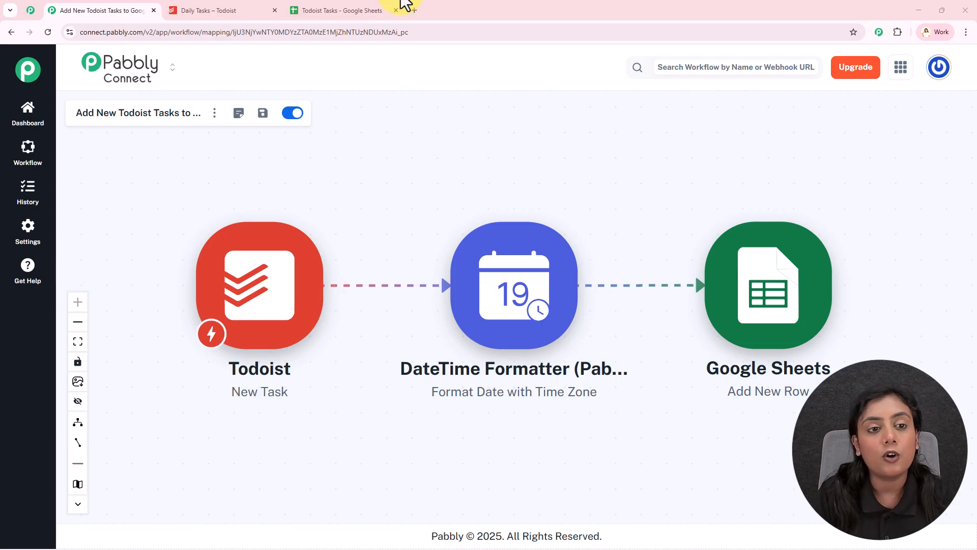
- Switch to the Todoist Tasks spreadsheet and examine each field of the task record in row 2, from Created At to Due Date
{"action": "left_click", "coordinate": [371, 9]}
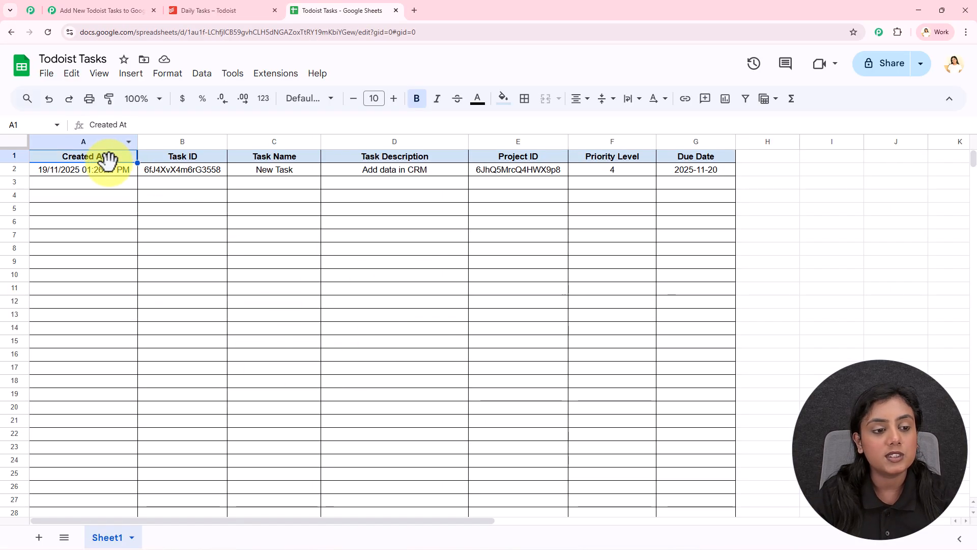
{"action": "left_click", "coordinate": [105, 173]}
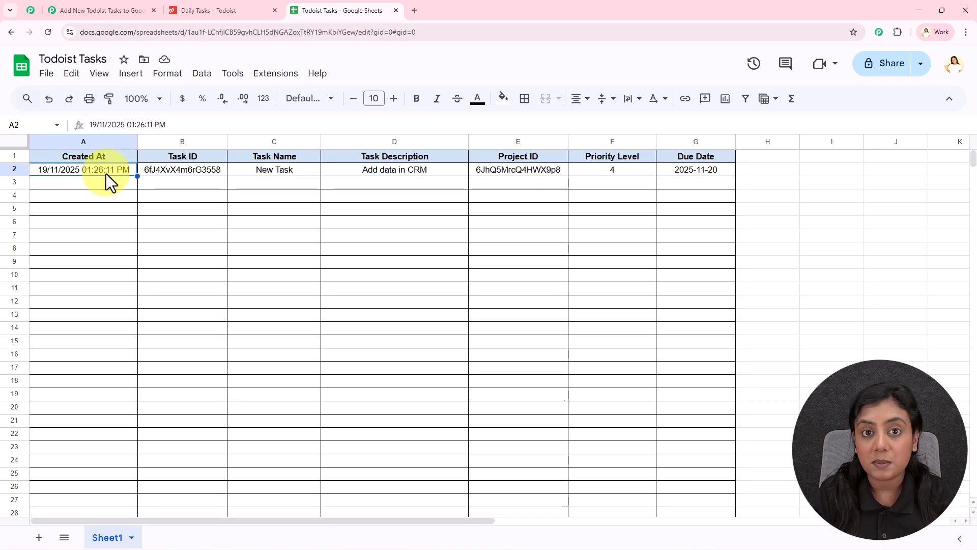
{"action": "left_click", "coordinate": [193, 168]}
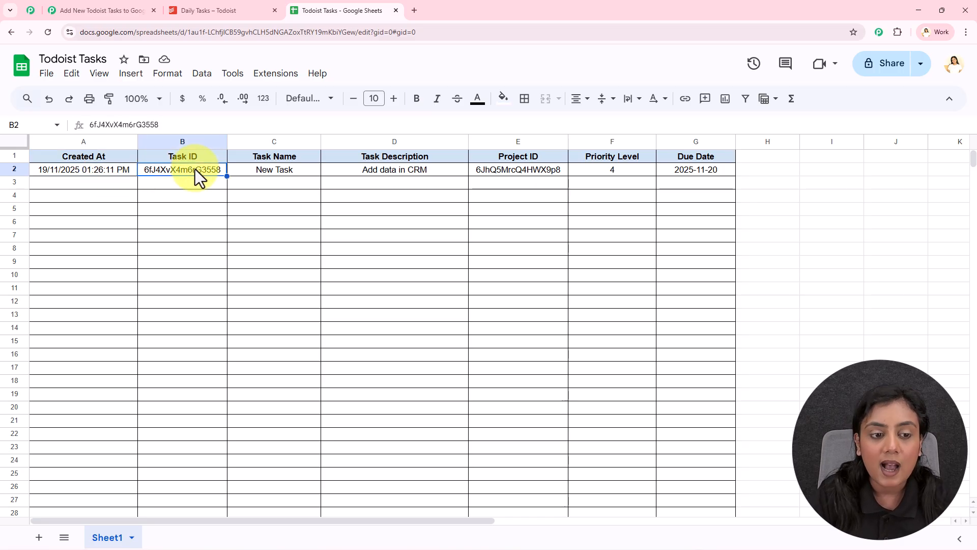
{"action": "left_click", "coordinate": [308, 172]}
{"action": "left_click", "coordinate": [371, 171]}
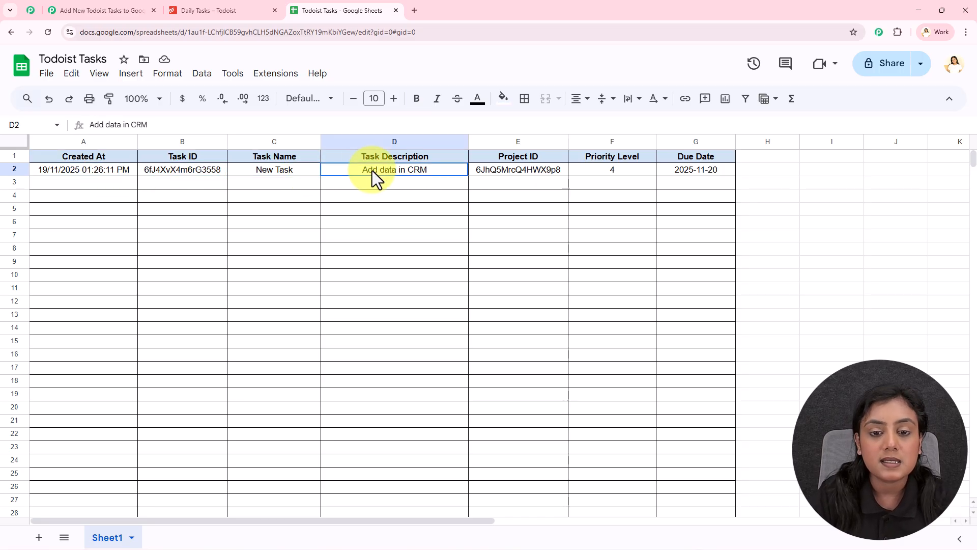
{"action": "left_click", "coordinate": [485, 173]}
{"action": "left_click", "coordinate": [591, 175]}
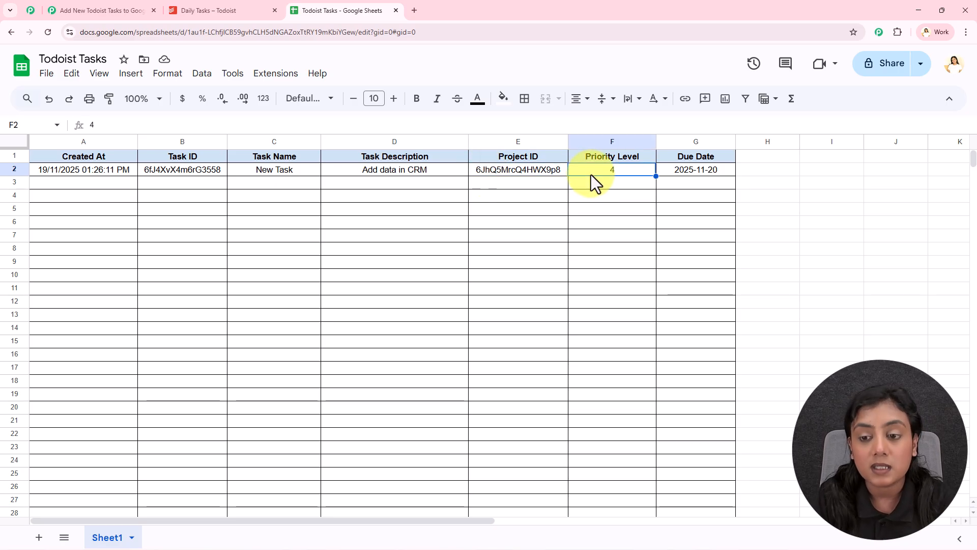
{"action": "left_click", "coordinate": [681, 173]}
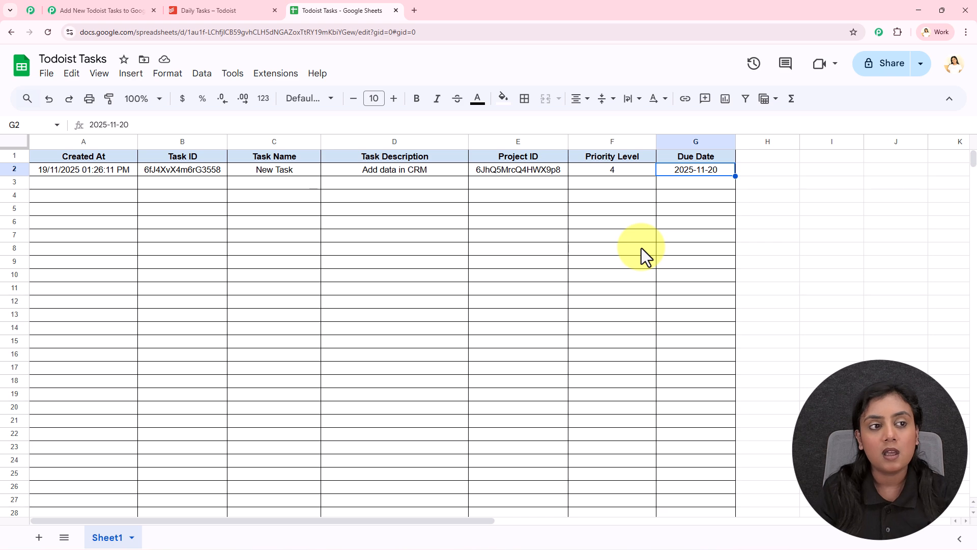
- Review the Pabbly Connect workflow, the Todoist Daily Tasks project, and rows 2 and 3 of the Todoist Tasks spreadsheet
{"action": "left_click", "coordinate": [96, 12]}
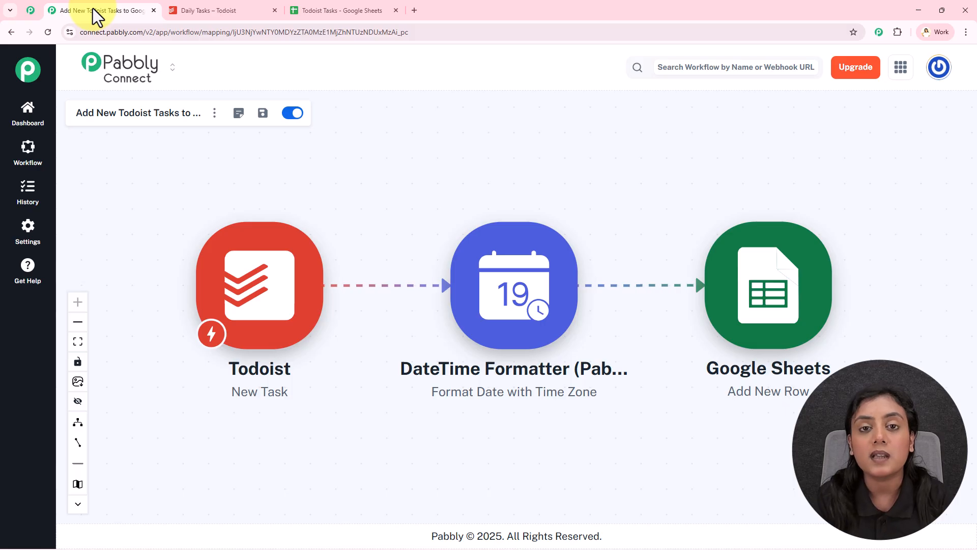
{"action": "left_click", "coordinate": [197, 10]}
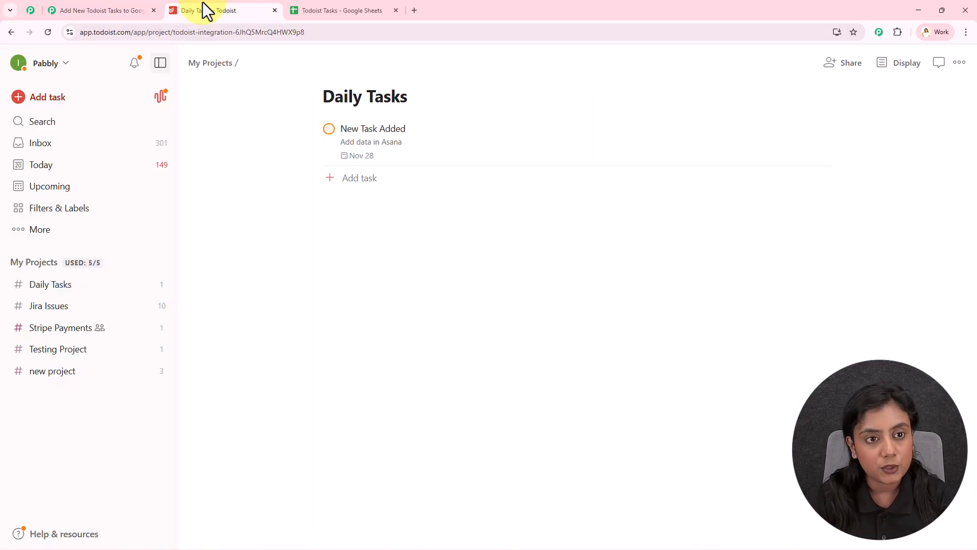
{"action": "left_click", "coordinate": [349, 4]}
{"action": "left_click_drag", "start_coordinate": [101, 181], "coordinate": [683, 188]}
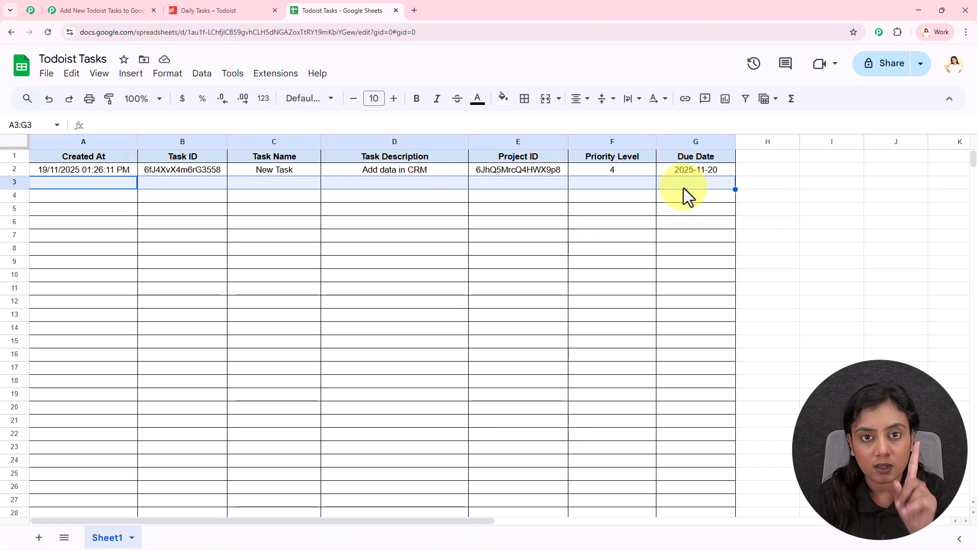
{"action": "left_click", "coordinate": [26, 172]}
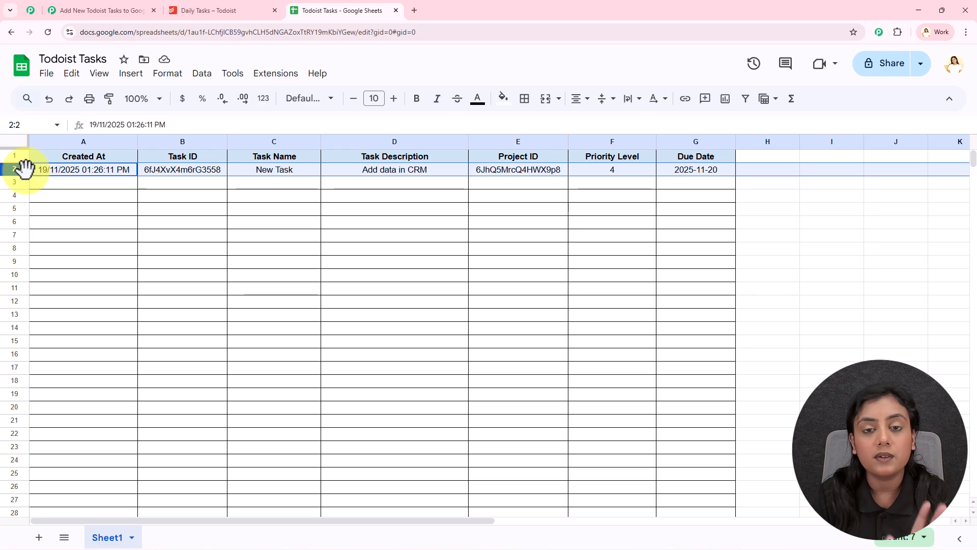
- Set the Todoist Tasks spreadsheet's zoom level to 125%
{"action": "left_click", "coordinate": [58, 187]}
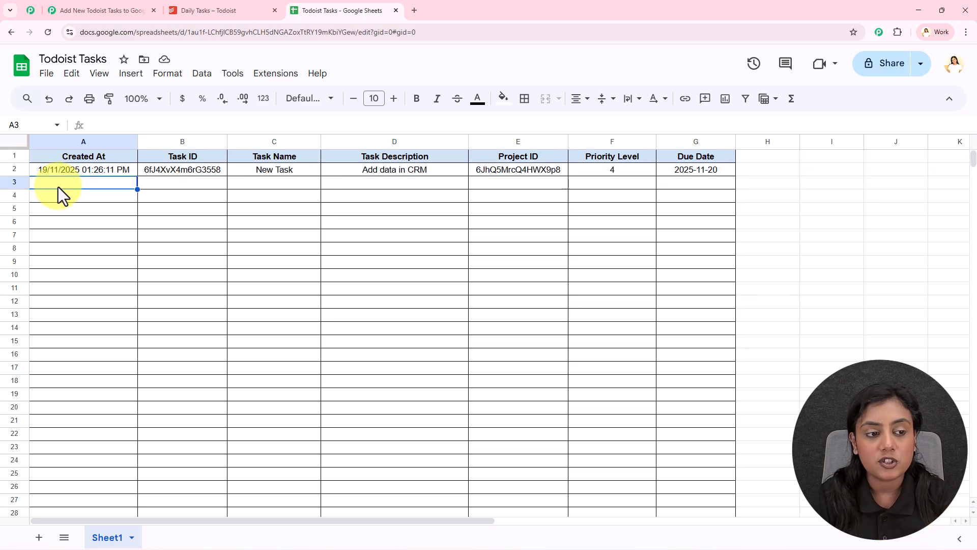
{"action": "left_click", "coordinate": [140, 99]}
{"action": "left_click", "coordinate": [134, 203]}
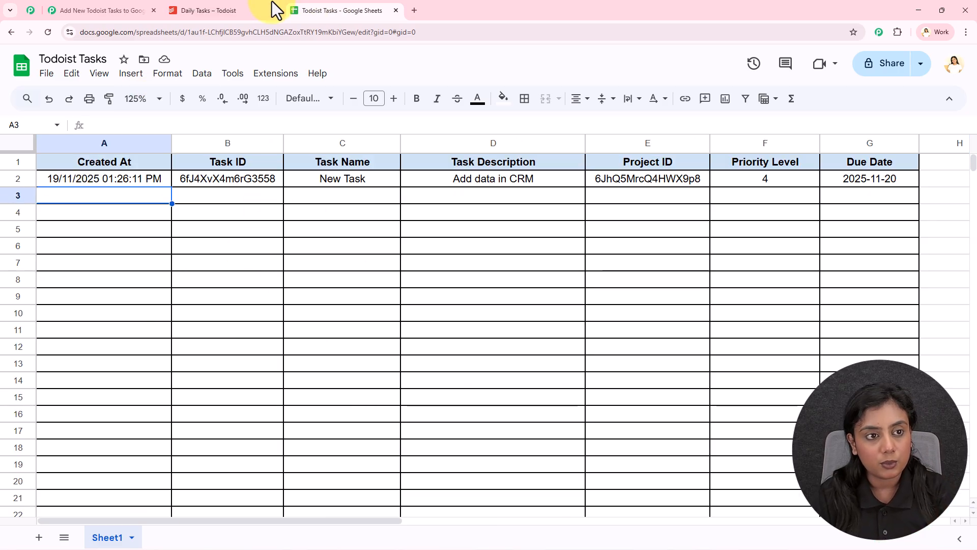
- In Todoist's Daily Tasks project, start a new task named "Demo Task" with the description "Add leads data."
{"action": "left_click", "coordinate": [257, 10]}
{"action": "left_click", "coordinate": [358, 183]}
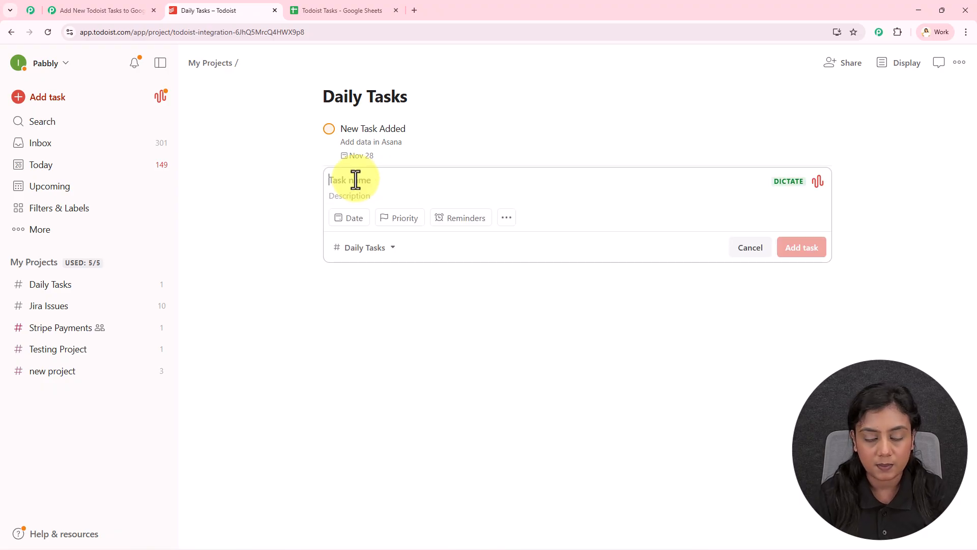
{"action": "type", "text": "Demo Task"}
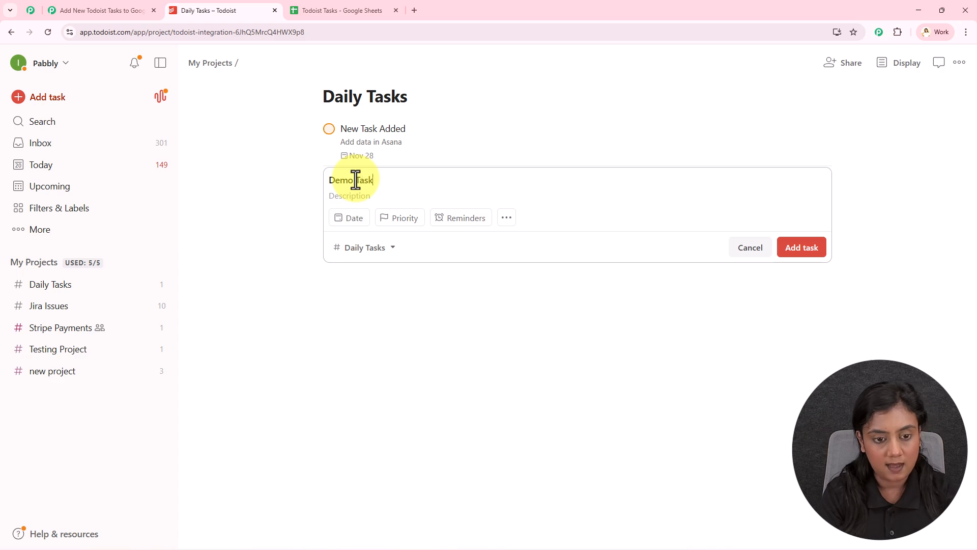
{"action": "left_click", "coordinate": [361, 199]}
{"action": "type", "text": "Add leads data"}
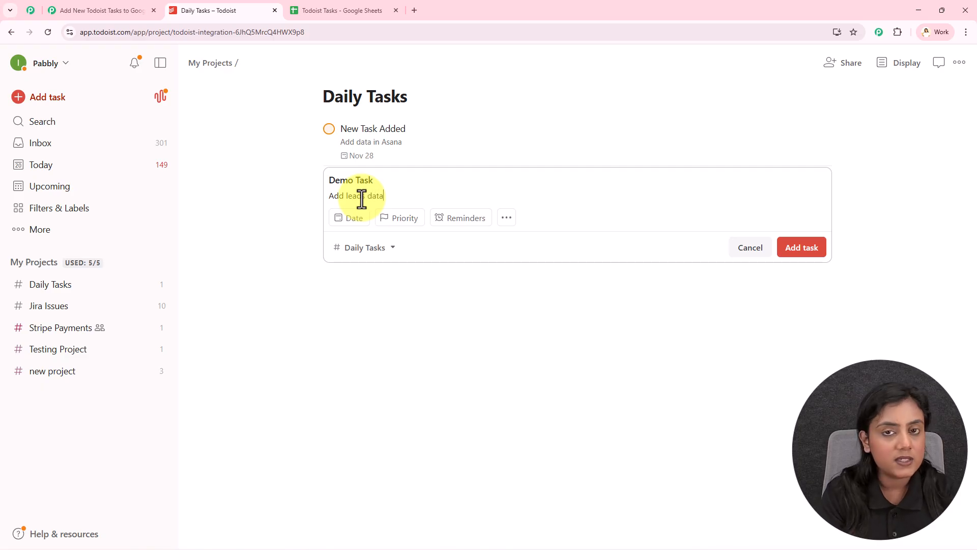
{"action": "type", "text": "."}
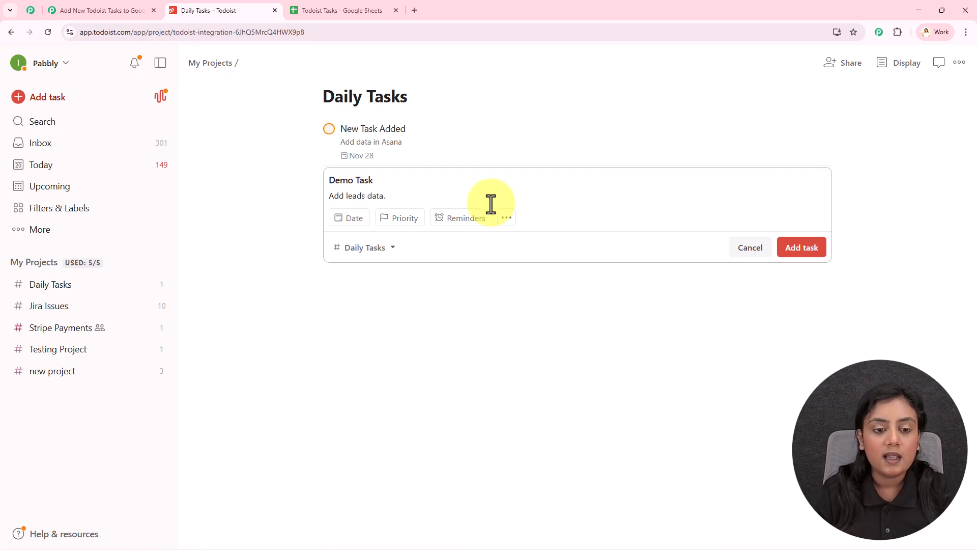
- Give Demo Task a due date of Nov 28 and Priority 2, and add it to the Daily Tasks project
{"action": "left_click", "coordinate": [348, 224]}
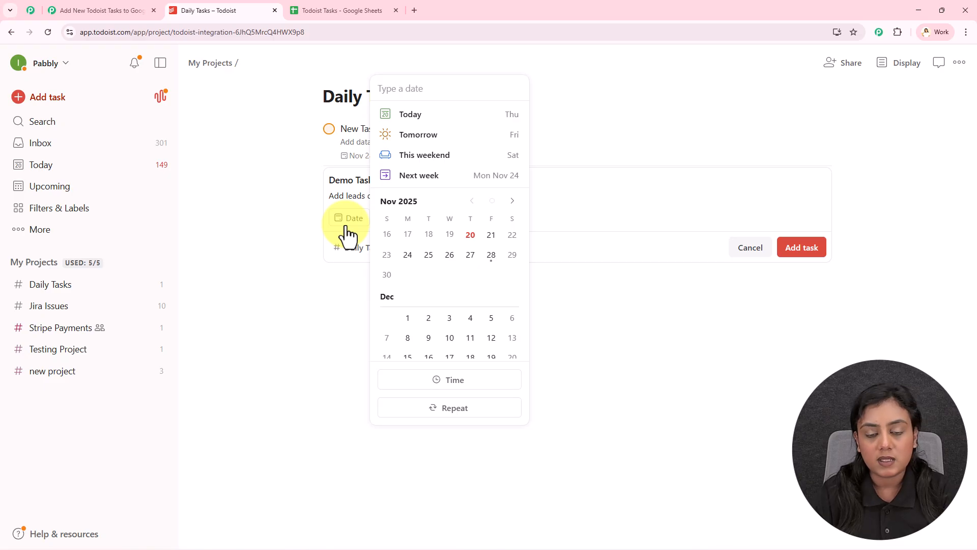
{"action": "left_click", "coordinate": [491, 255]}
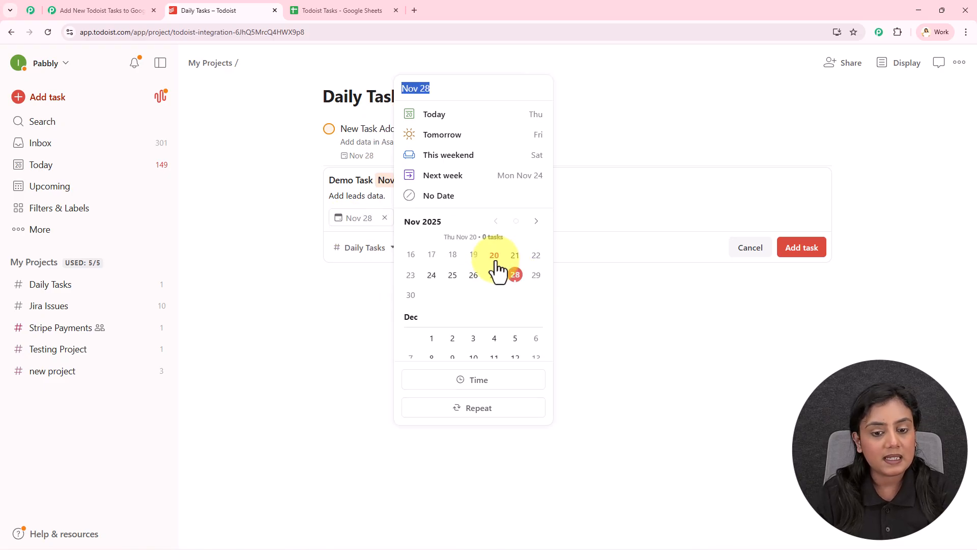
{"action": "left_click", "coordinate": [586, 185]}
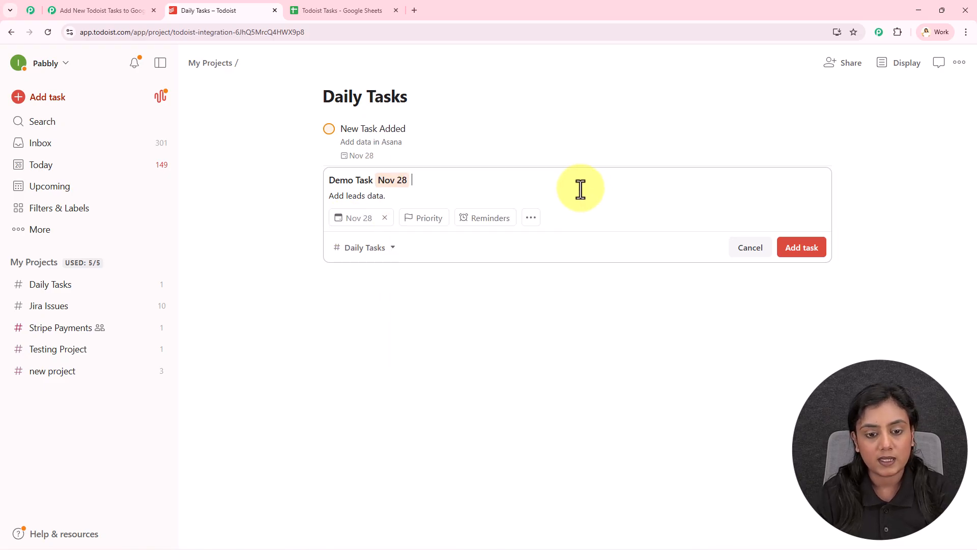
{"action": "left_click", "coordinate": [434, 218]}
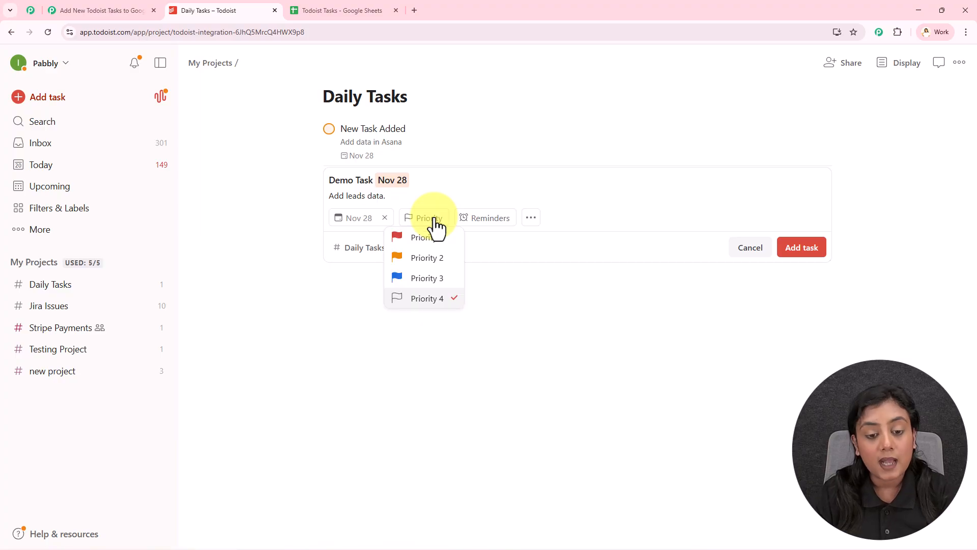
{"action": "left_click", "coordinate": [430, 259]}
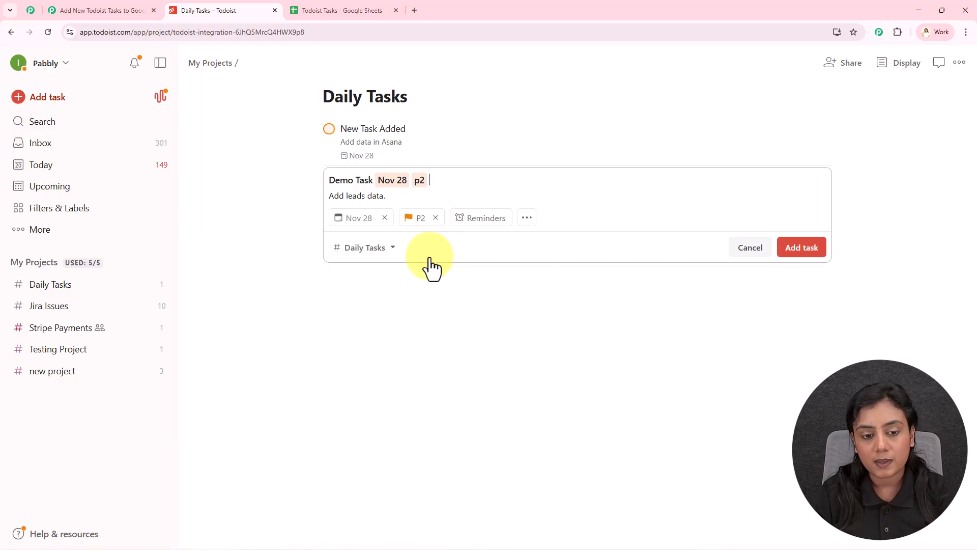
{"action": "left_click", "coordinate": [790, 249]}
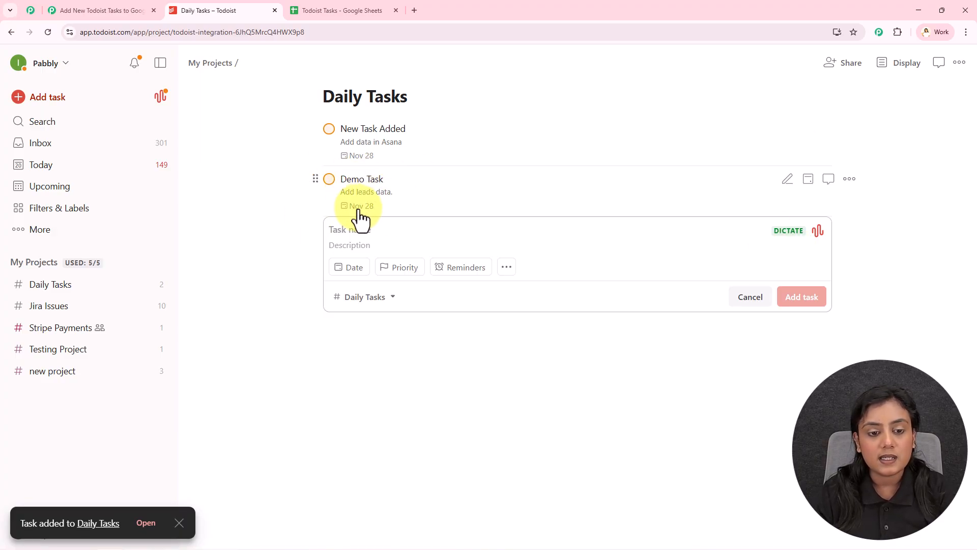
- Return to the Todoist Tasks spreadsheet and check the Demo Task record in row 3 field by field
{"action": "left_click", "coordinate": [357, 9]}
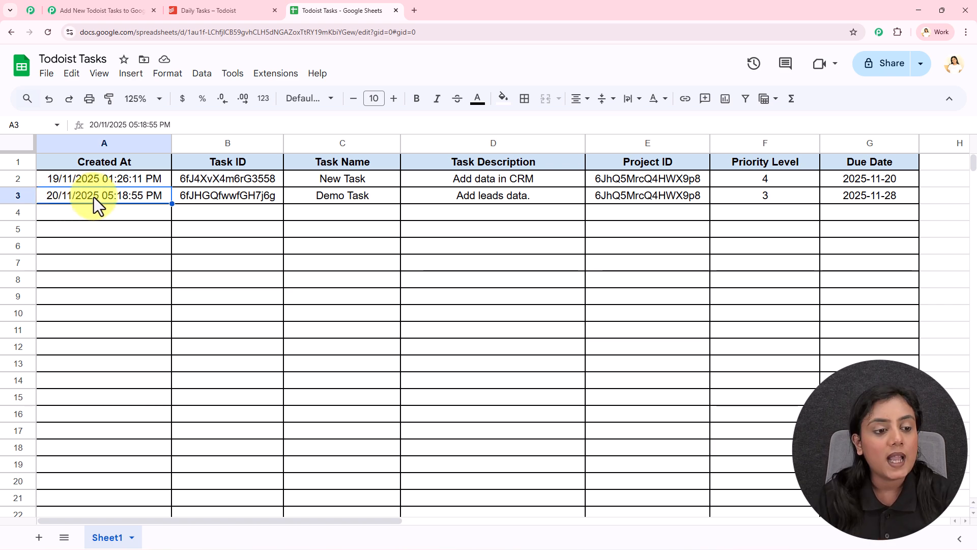
{"action": "left_click", "coordinate": [256, 194]}
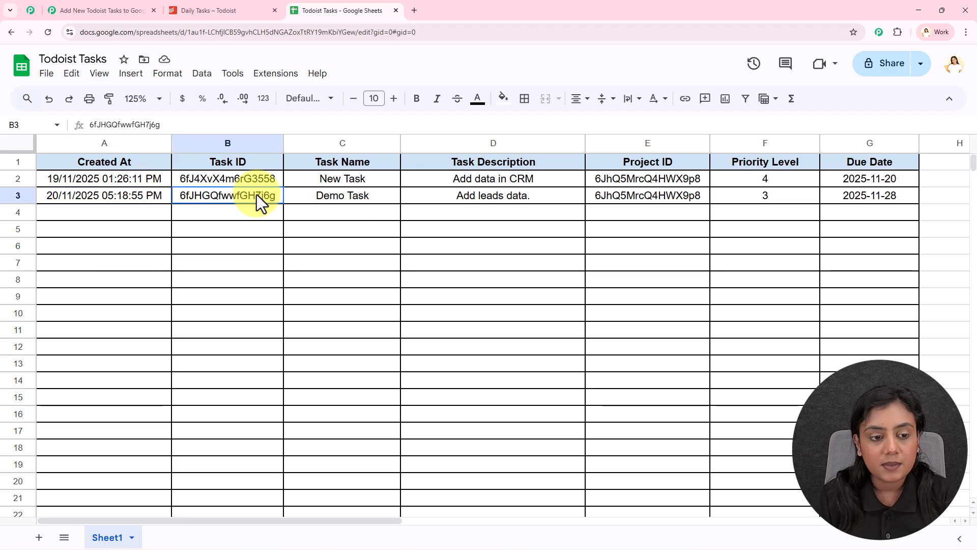
{"action": "left_click", "coordinate": [331, 200]}
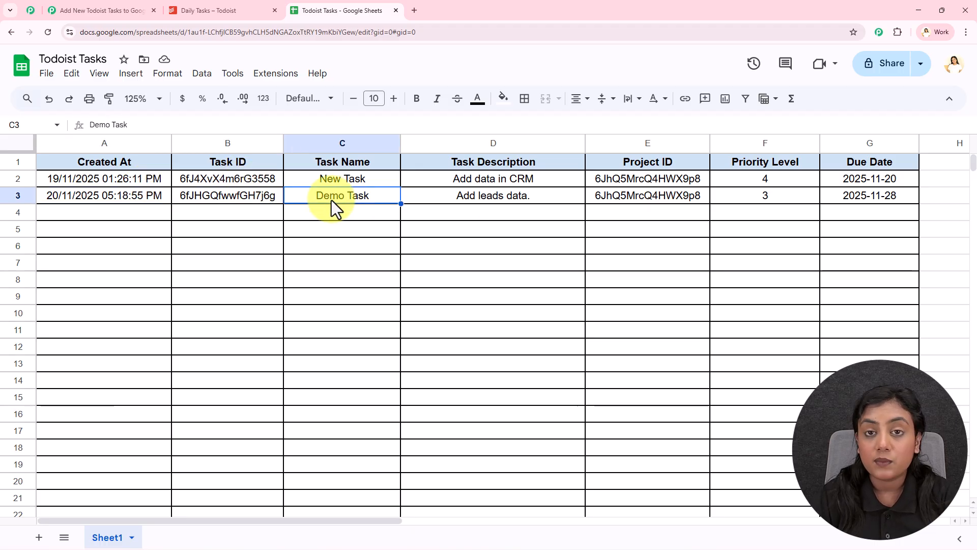
{"action": "left_click", "coordinate": [503, 195]}
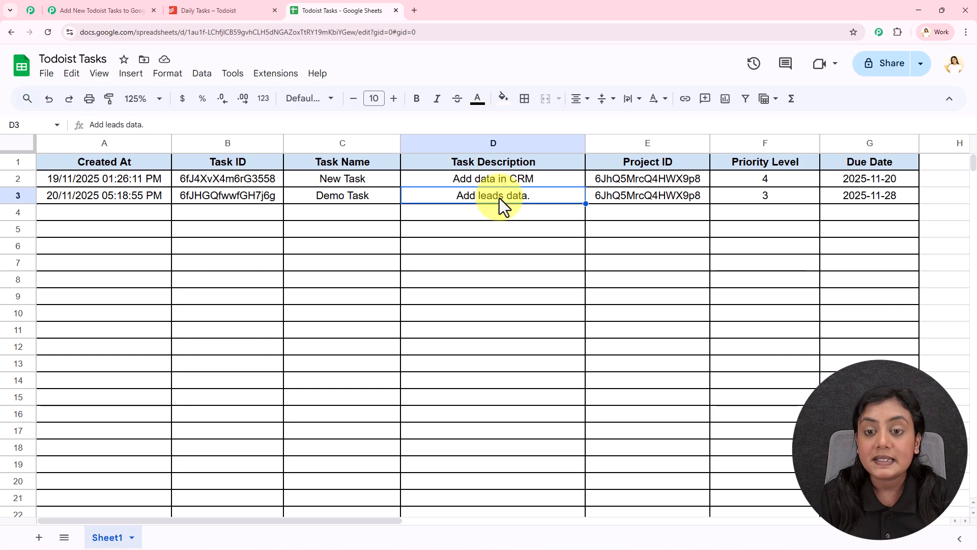
{"action": "left_click", "coordinate": [686, 195]}
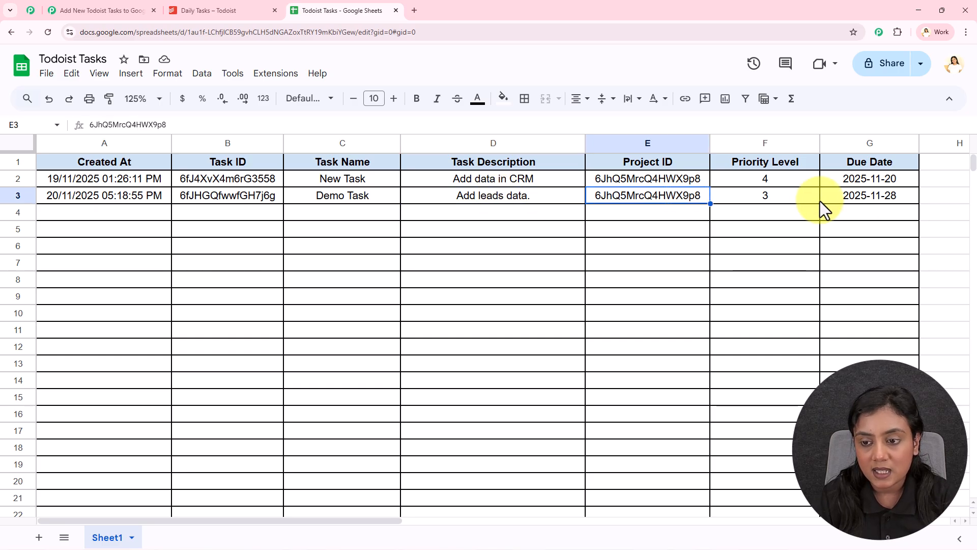
{"action": "left_click", "coordinate": [763, 196]}
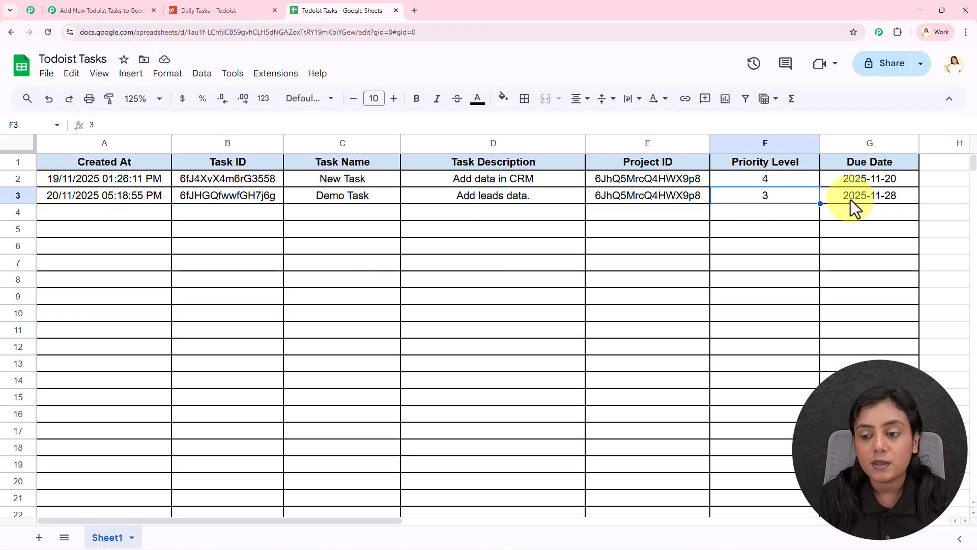
{"action": "left_click", "coordinate": [850, 219]}
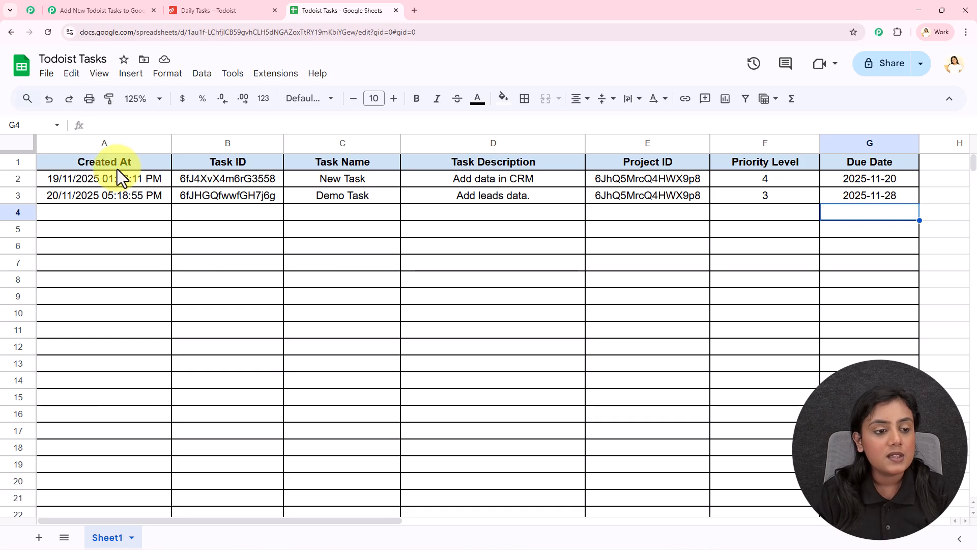
{"action": "left_click_drag", "start_coordinate": [113, 199], "coordinate": [852, 200]}
{"action": "left_click", "coordinate": [565, 257]}
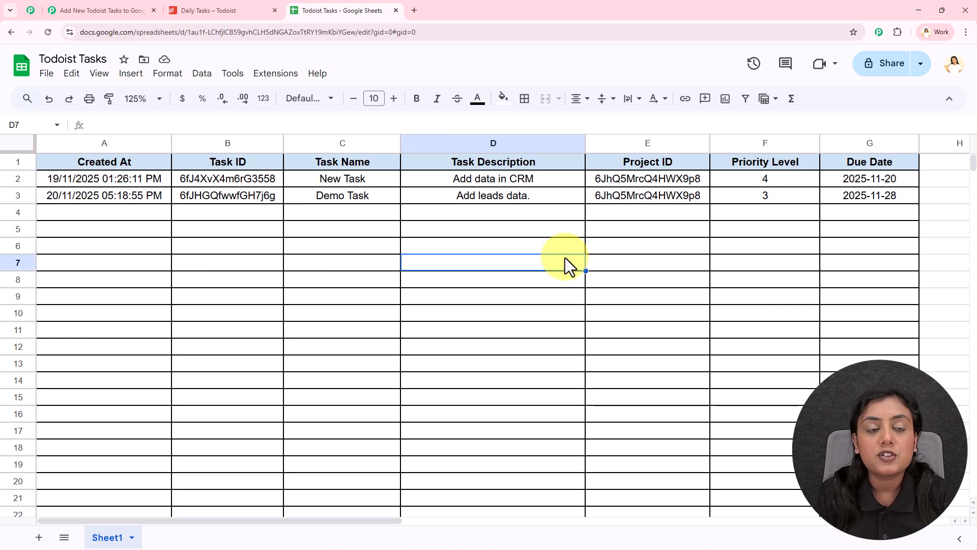
{"action": "left_click", "coordinate": [124, 9]}
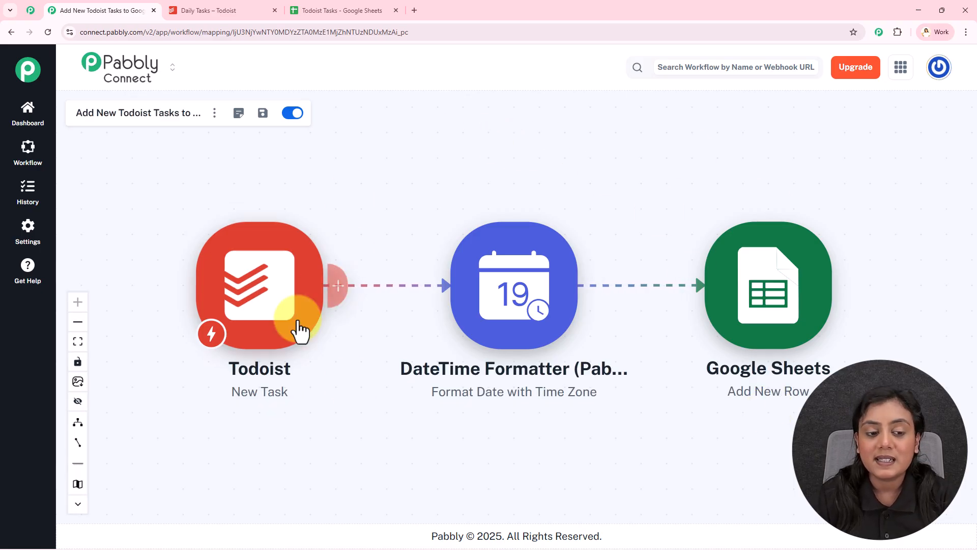
{"action": "left_click", "coordinate": [155, 11]}
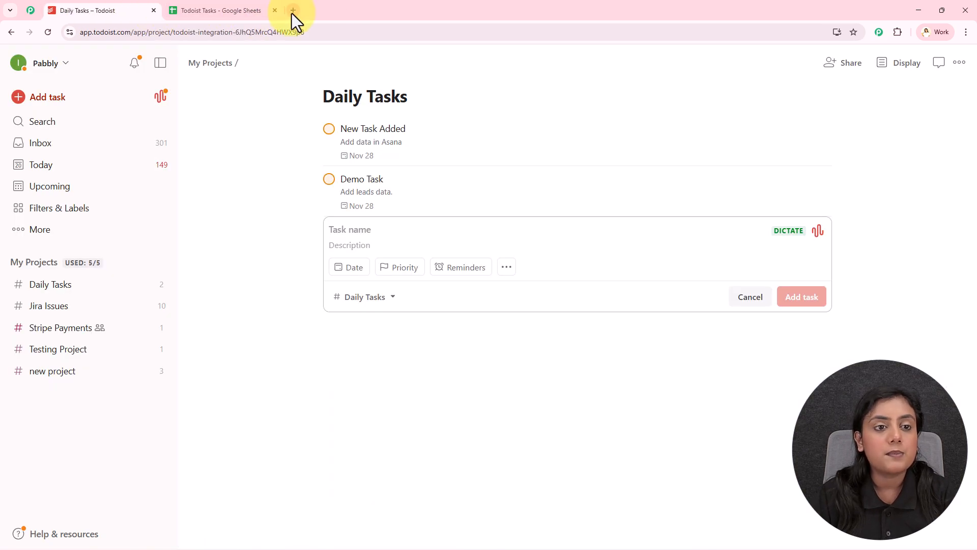
{"action": "left_click", "coordinate": [291, 13]}
{"action": "type", "text": "www"}
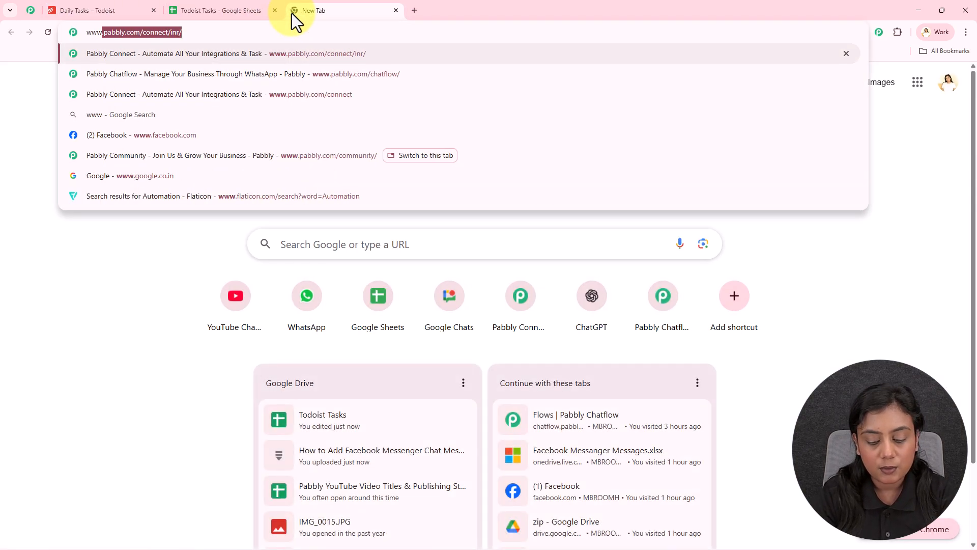
{"action": "type", "text": ".pabbl"}
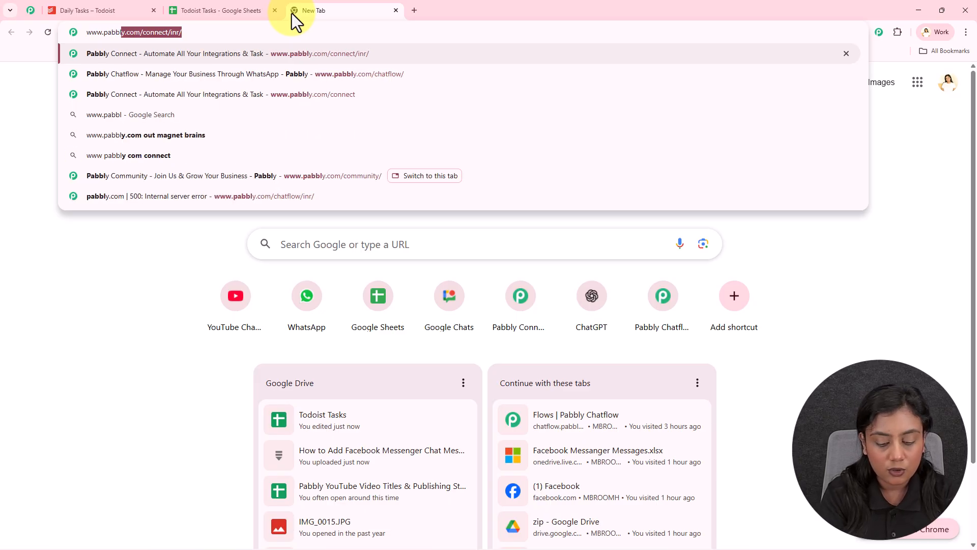
{"action": "type", "text": "y.com/connect"}
{"action": "key", "text": "Return"}
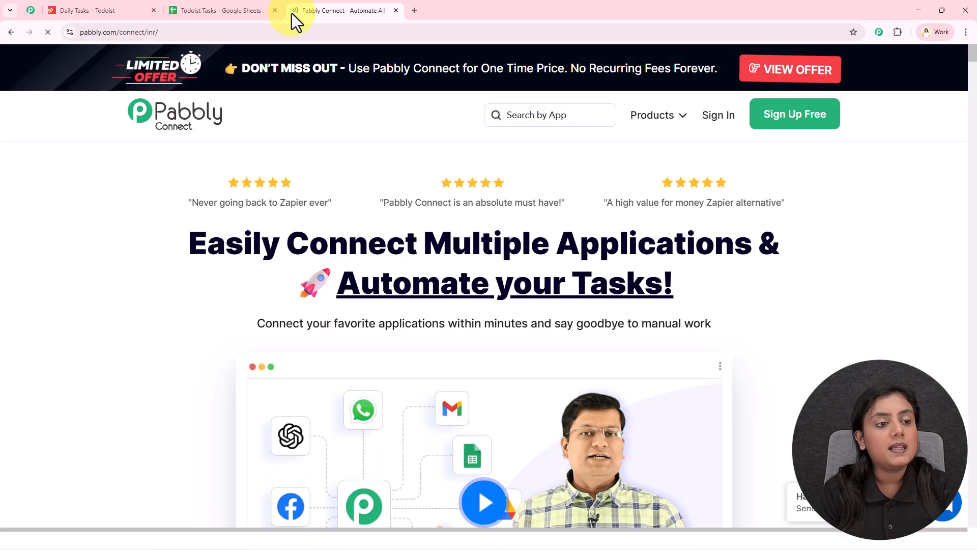
- Move the Pabbly Connect page ahead of the Todoist and Google Sheets tabs, and look through the Pabbly Community page
{"action": "left_click_drag", "start_coordinate": [341, 11], "coordinate": [105, 14]}
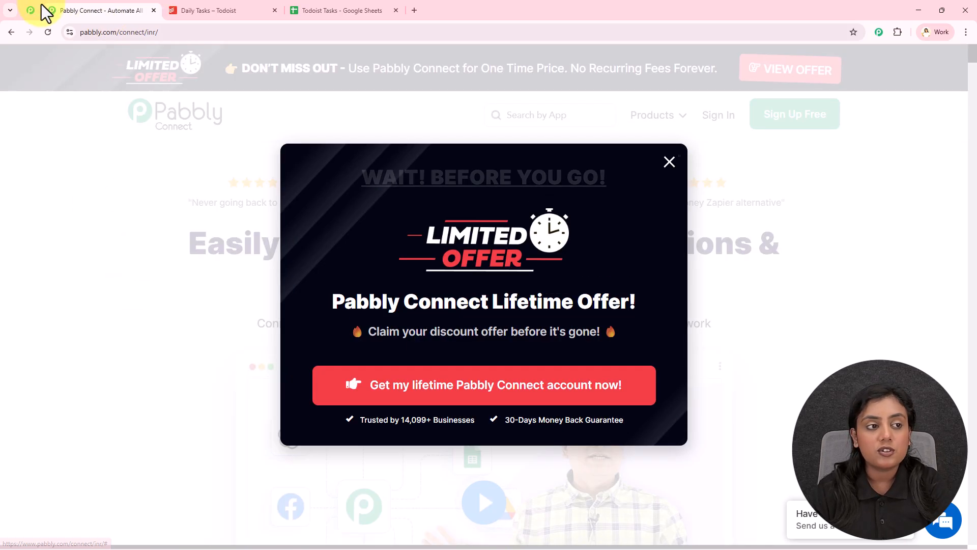
{"action": "left_click", "coordinate": [30, 11]}
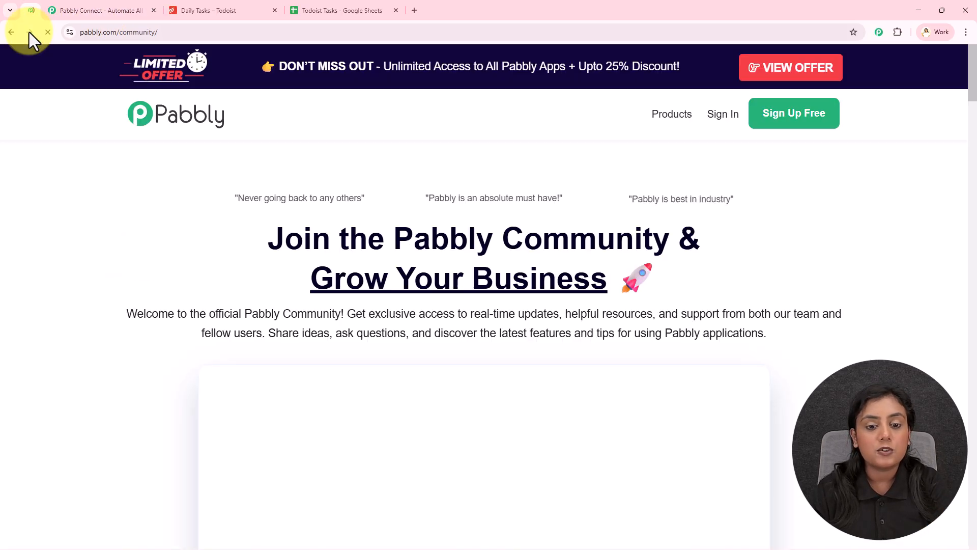
{"action": "middle_click", "coordinate": [846, 165]}
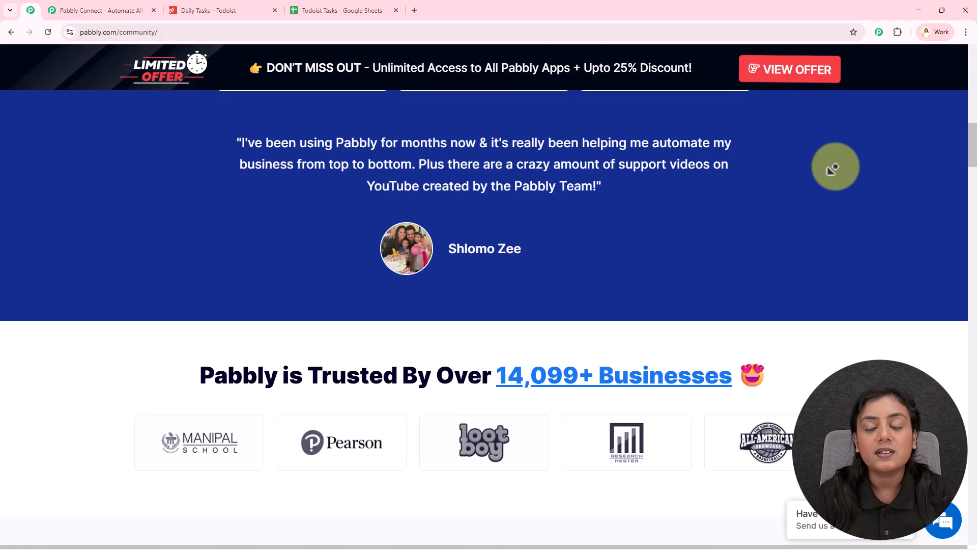
{"action": "middle_click", "coordinate": [835, 167]}
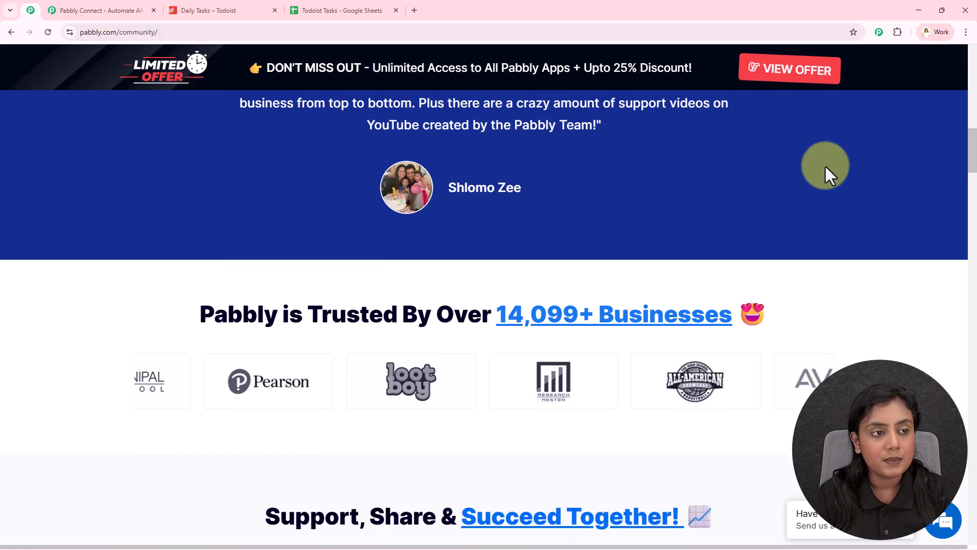
- Return to the Pabbly Connect website, sign in, and access Pabbly Connect from the list of all Pabbly apps
{"action": "left_click", "coordinate": [124, 9]}
{"action": "left_click", "coordinate": [838, 220]}
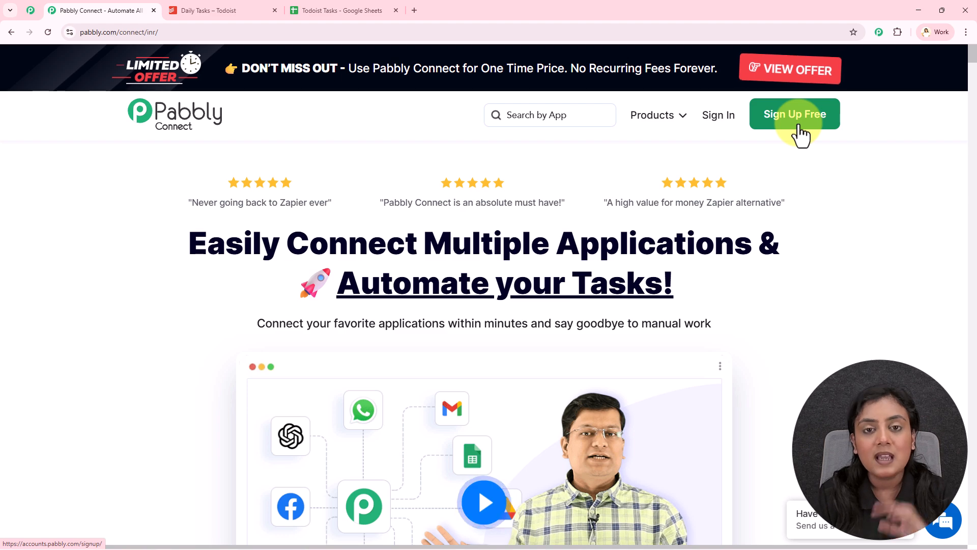
{"action": "left_click", "coordinate": [718, 117]}
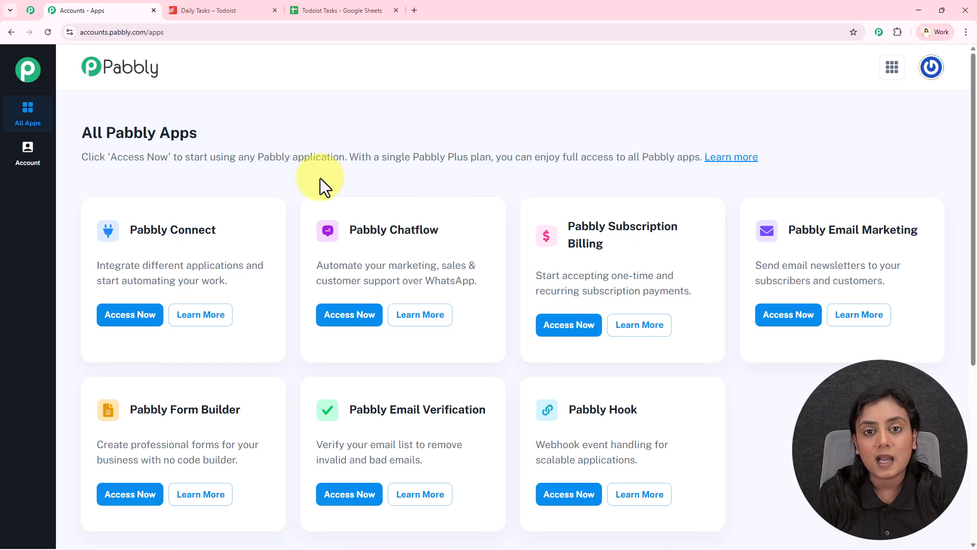
{"action": "left_click_drag", "start_coordinate": [129, 235], "coordinate": [230, 235]}
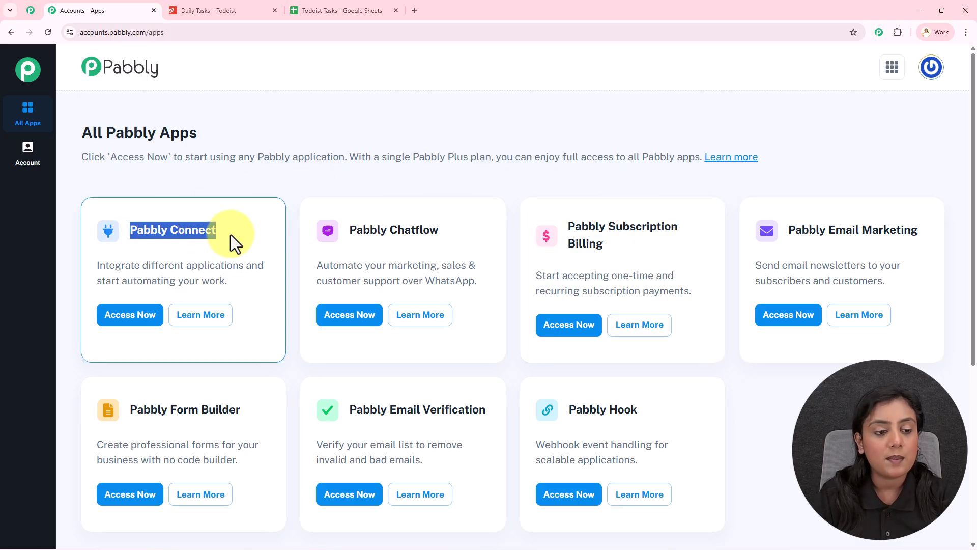
{"action": "left_click", "coordinate": [134, 318]}
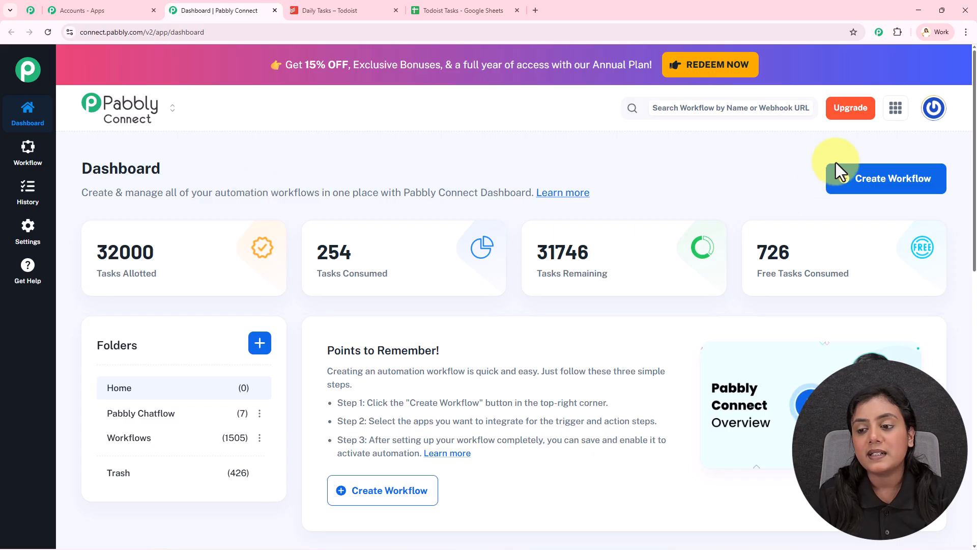
- Start a new workflow in the New (Beta) builder and name it "Add New Todoist Tasks to Google Sheets"
{"action": "left_click", "coordinate": [883, 179]}
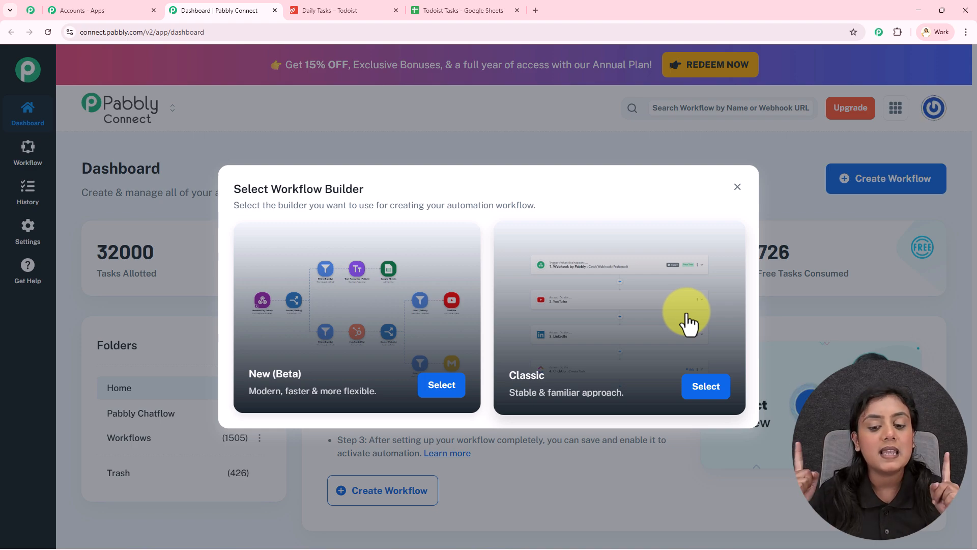
{"action": "left_click", "coordinate": [440, 388]}
{"action": "triple_click", "coordinate": [437, 265]}
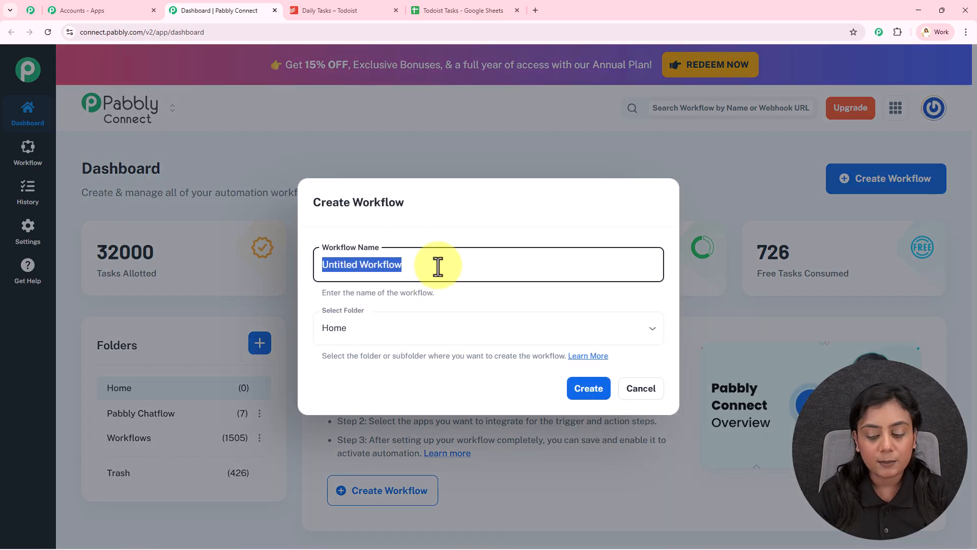
{"action": "key", "text": "BackSpace"}
{"action": "type", "text": "How to Add New Todoist Tasks to Google Sheets"}
{"action": "left_click_drag", "start_coordinate": [360, 264], "coordinate": [231, 273]}
{"action": "key", "text": "BackSpace"}
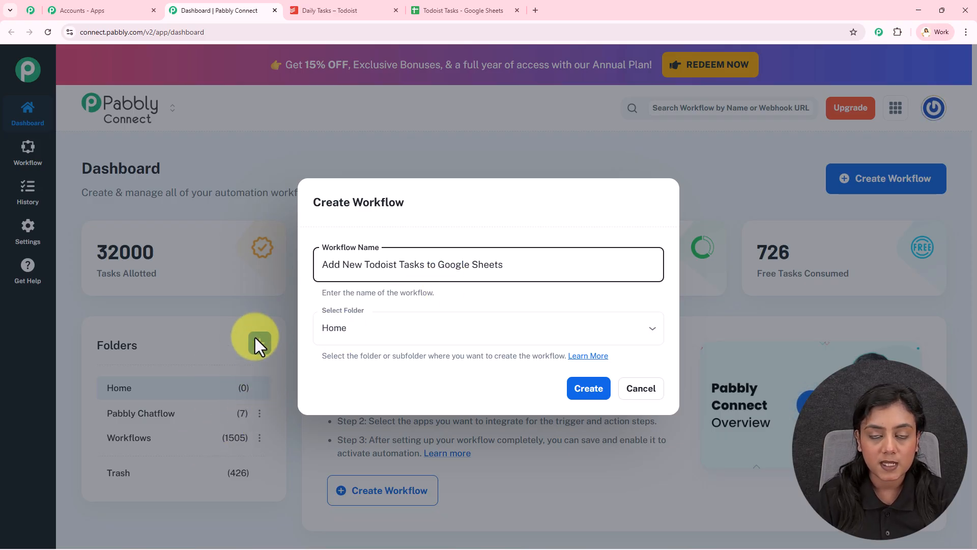
- Choose the Workflows folder for the new workflow and create it
{"action": "left_click", "coordinate": [387, 330]}
{"action": "left_click", "coordinate": [361, 405]}
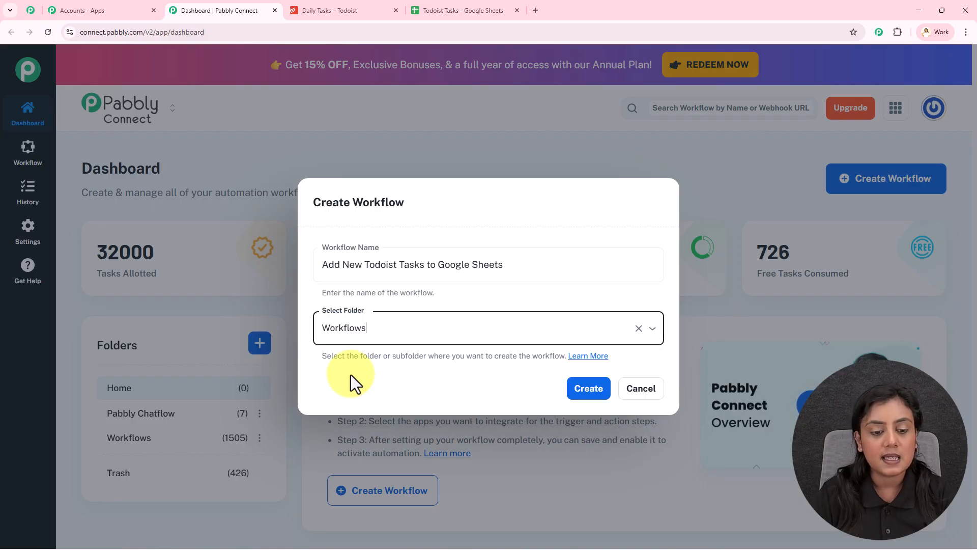
{"action": "left_click", "coordinate": [590, 388]}
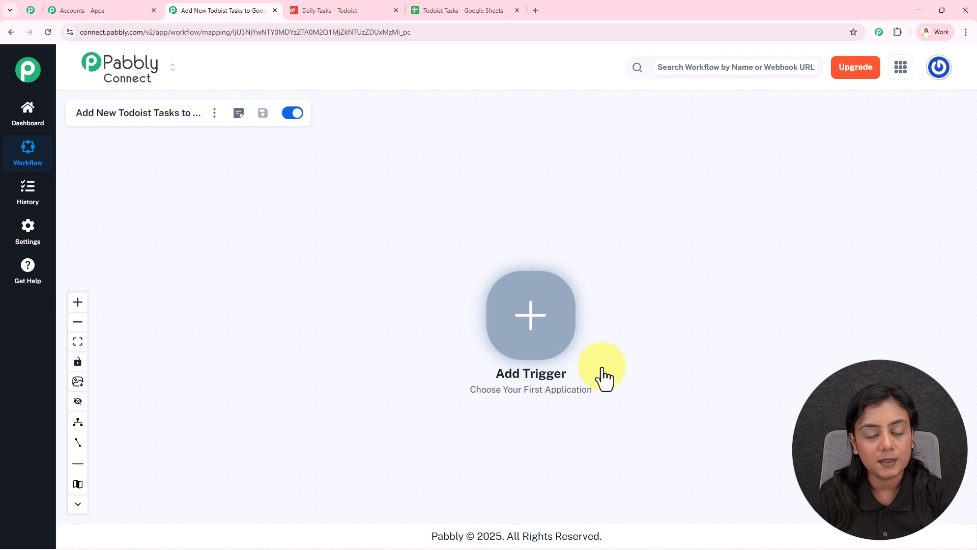
- Add Todoist as the workflow's trigger app and glance at the Daily Tasks project in Todoist
{"action": "left_click", "coordinate": [535, 316]}
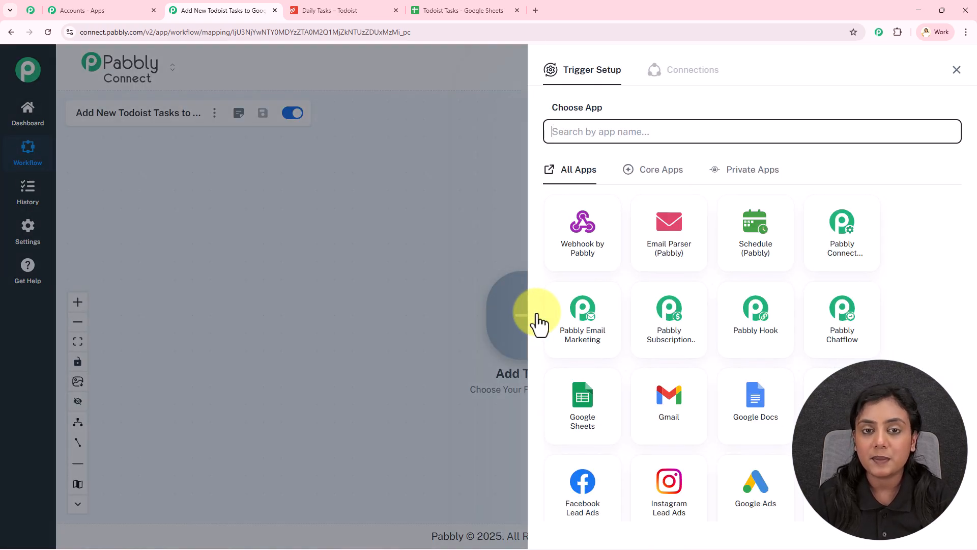
{"action": "type", "text": "Todo"}
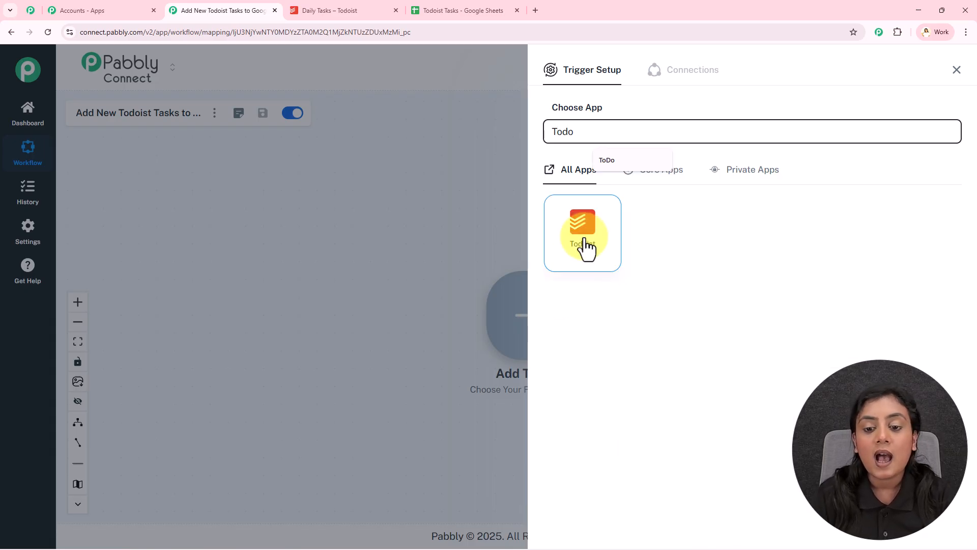
{"action": "left_click", "coordinate": [584, 247]}
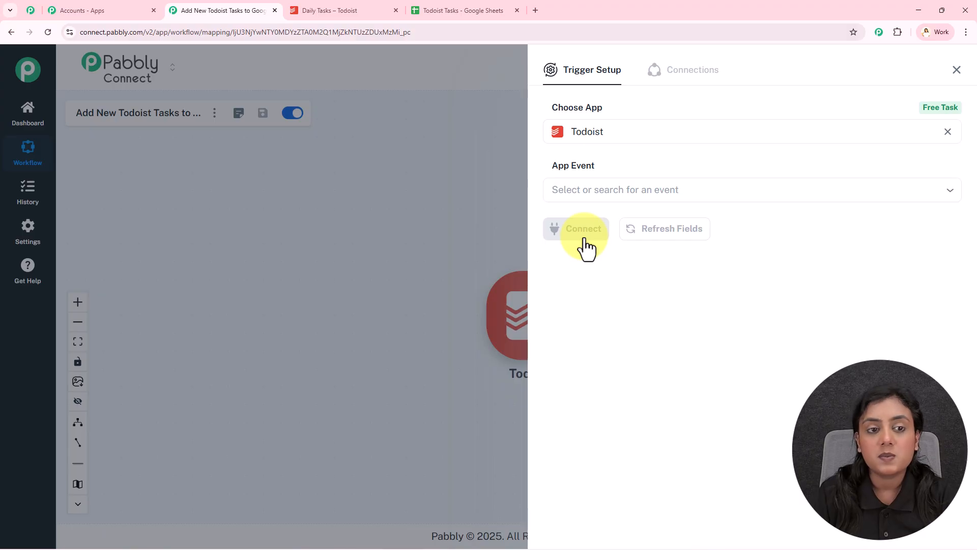
{"action": "left_click", "coordinate": [356, 5]}
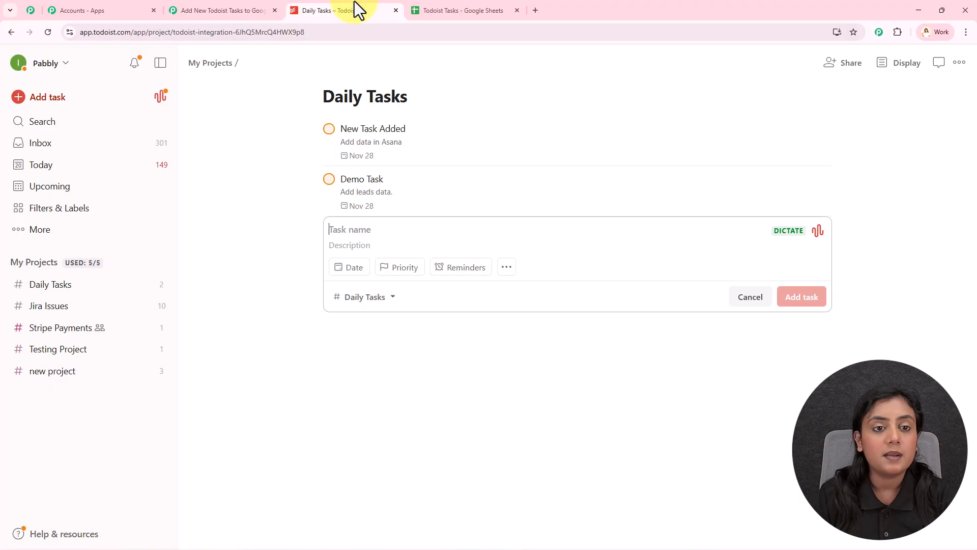
{"action": "left_click", "coordinate": [223, 8]}
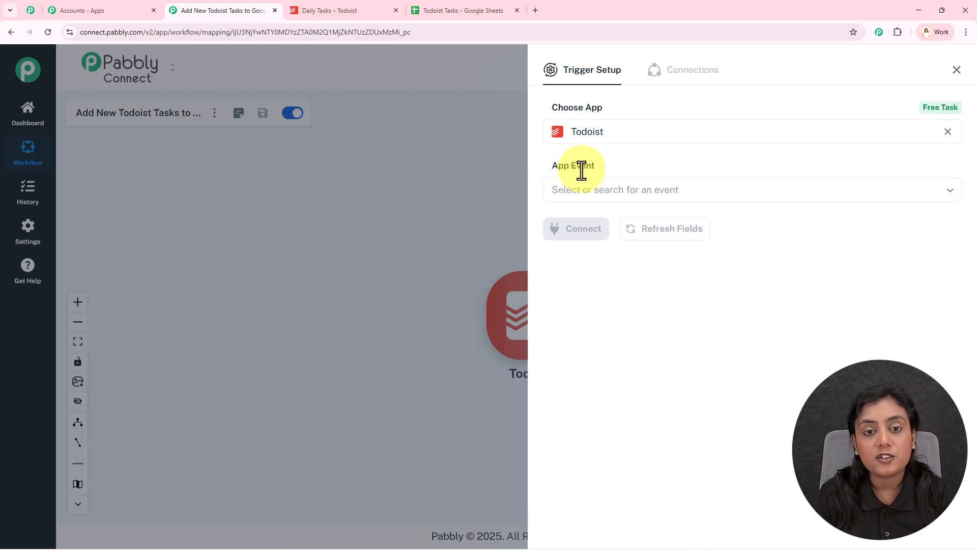
- Set the Todoist trigger's event to New Task and connect the trigger
{"action": "left_click", "coordinate": [581, 193]}
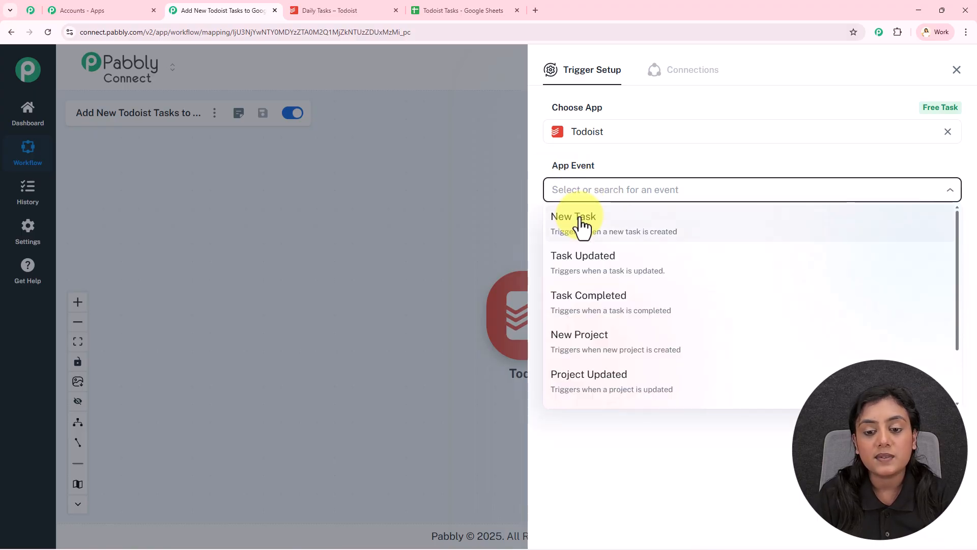
{"action": "left_click", "coordinate": [582, 224]}
{"action": "left_click", "coordinate": [578, 231]}
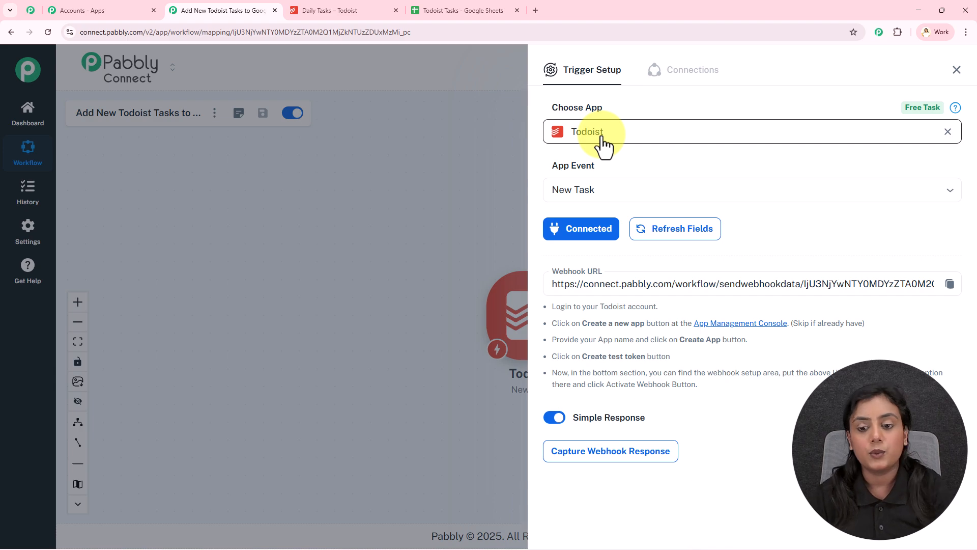
- Copy the trigger's webhook URL and create an app named "New Task Created01" in Todoist's App Management Console
{"action": "left_click", "coordinate": [949, 283]}
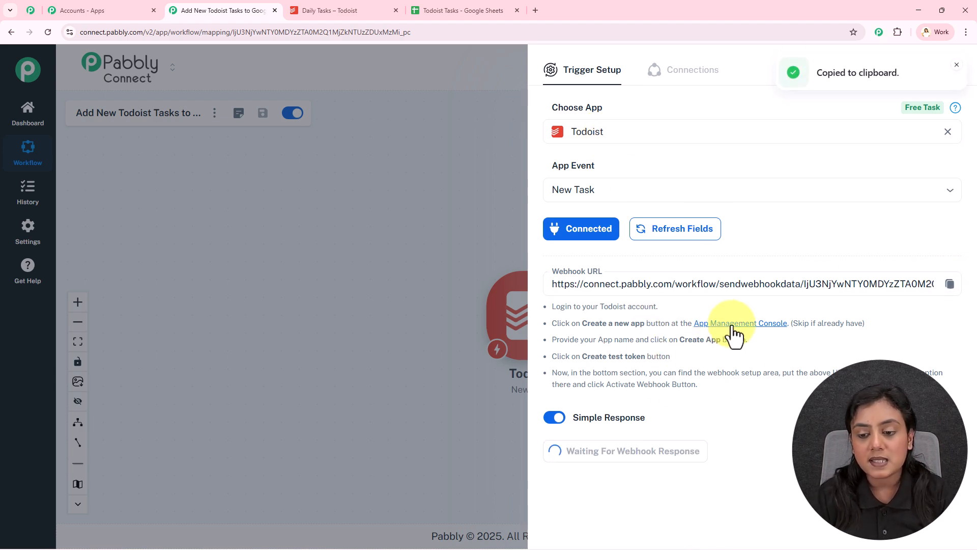
{"action": "left_click", "coordinate": [767, 324]}
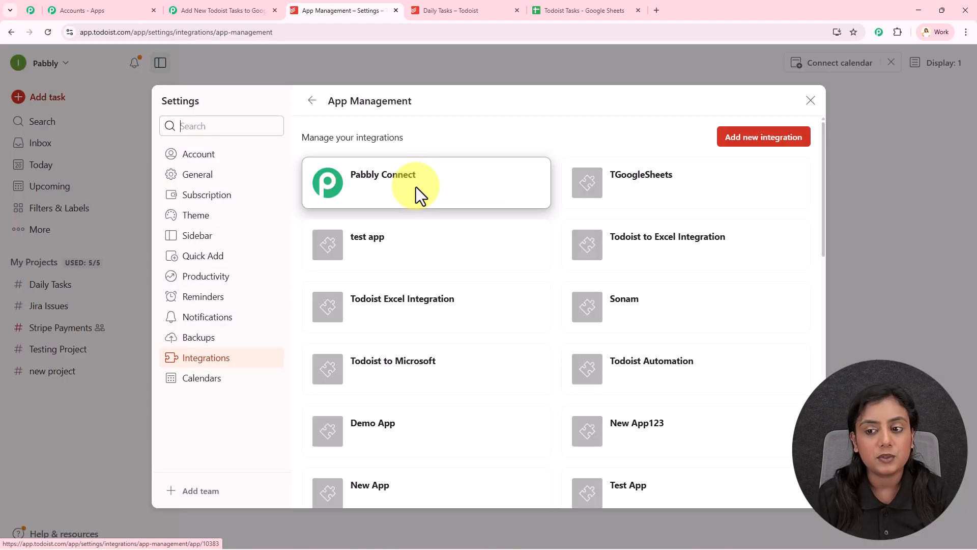
{"action": "left_click", "coordinate": [739, 152]}
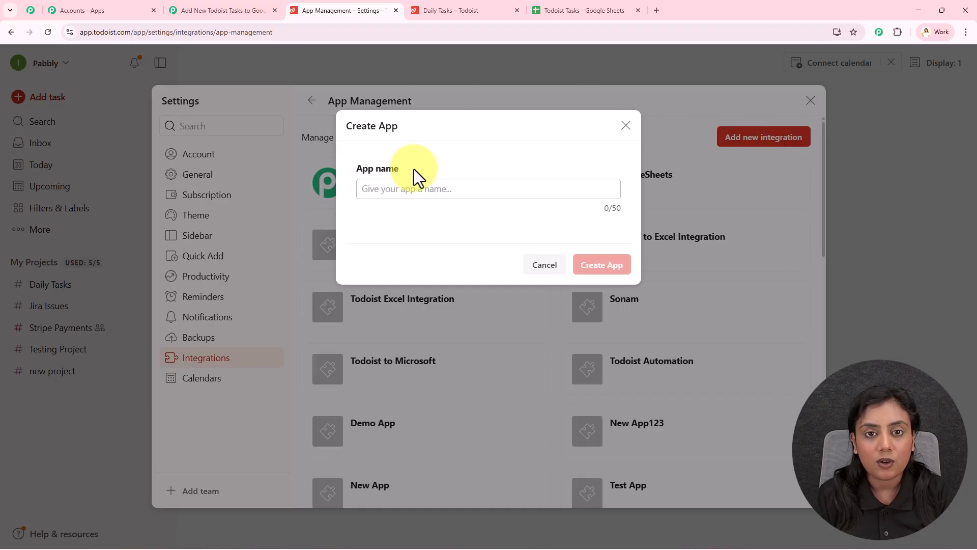
{"action": "type", "text": "New "}
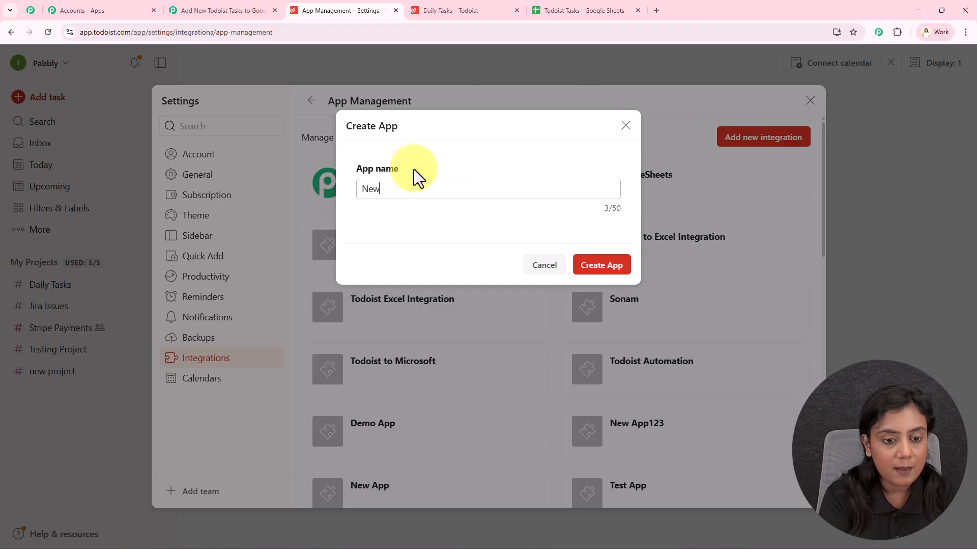
{"action": "type", "text": "Task Created01"}
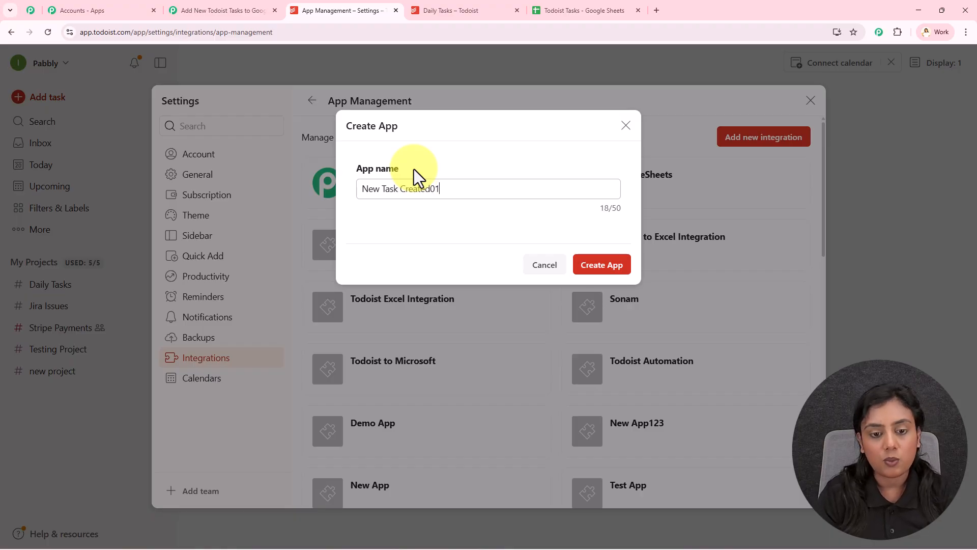
{"action": "left_click", "coordinate": [621, 270]}
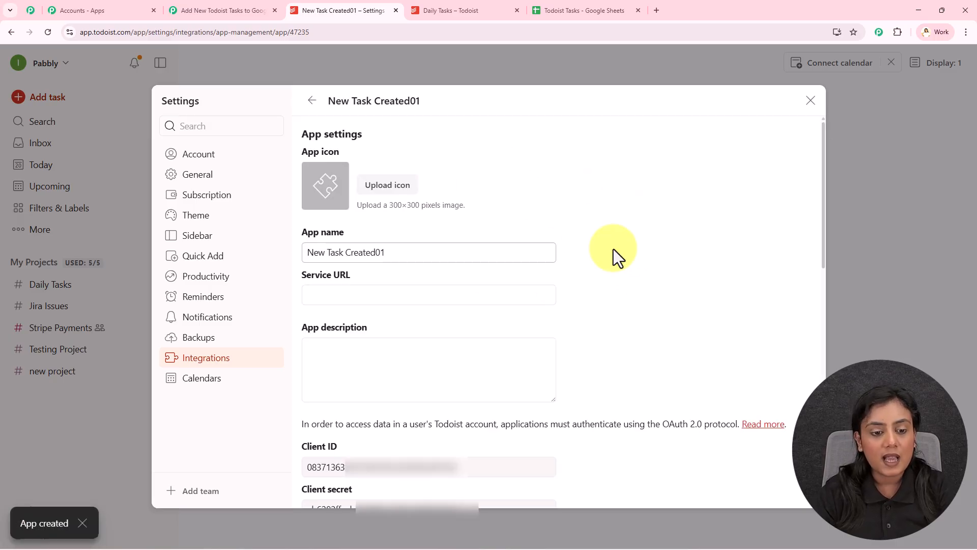
- Create a test token for the New Task Created01 app
{"action": "scroll", "coordinate": [614, 249], "scroll_direction": "down", "scroll_amount": 2}
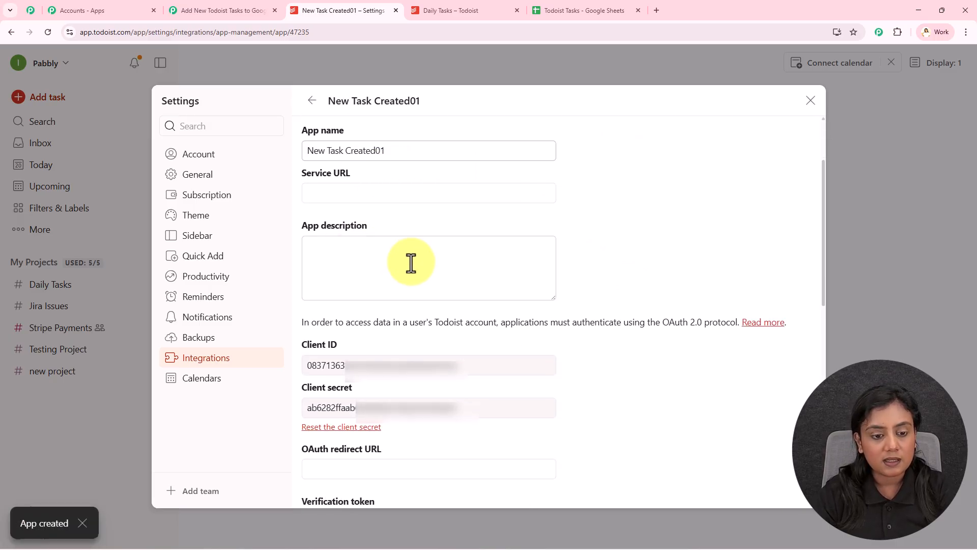
{"action": "scroll", "coordinate": [593, 262], "scroll_direction": "down", "scroll_amount": 9}
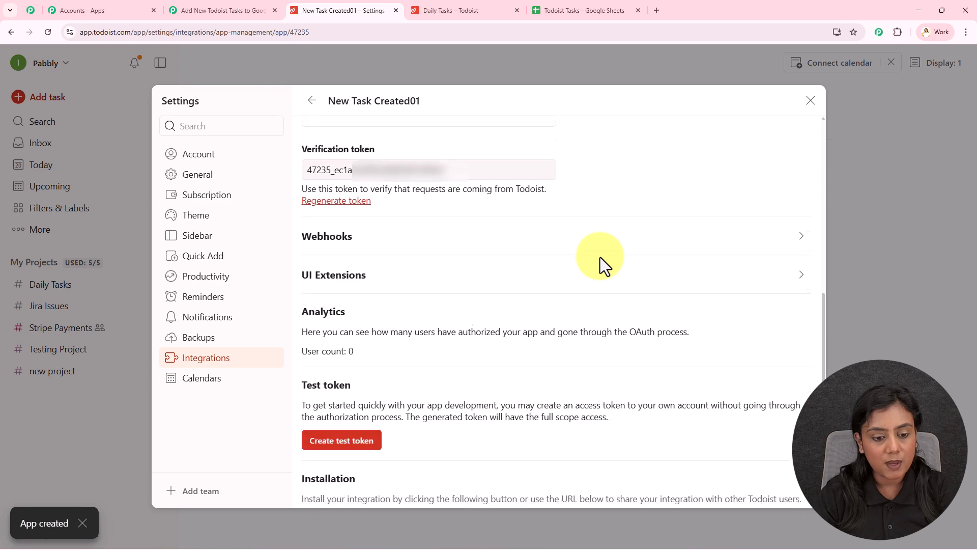
{"action": "scroll", "coordinate": [601, 260], "scroll_direction": "down", "scroll_amount": 2}
{"action": "left_click_drag", "start_coordinate": [309, 214], "coordinate": [381, 220]}
{"action": "left_click", "coordinate": [359, 269]}
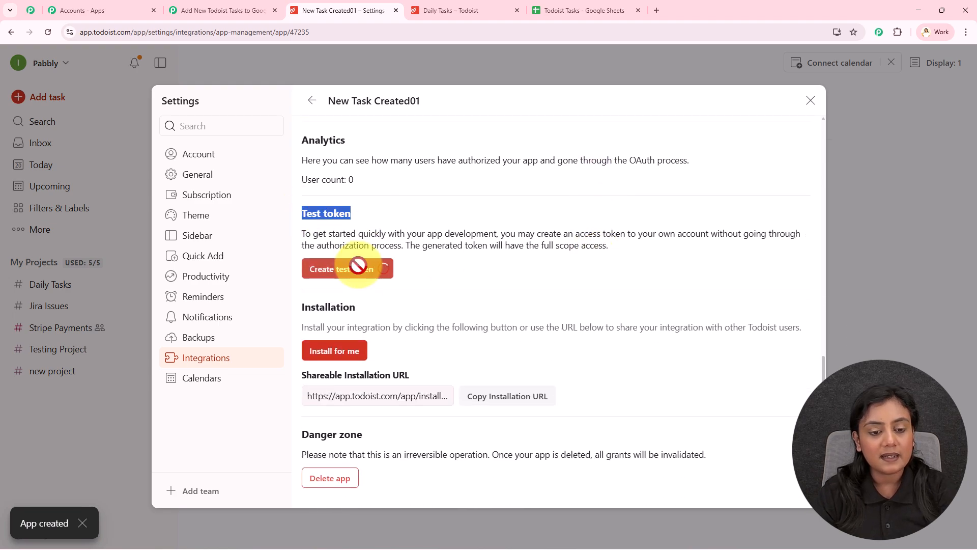
{"action": "scroll", "coordinate": [497, 251], "scroll_direction": "down", "scroll_amount": 1}
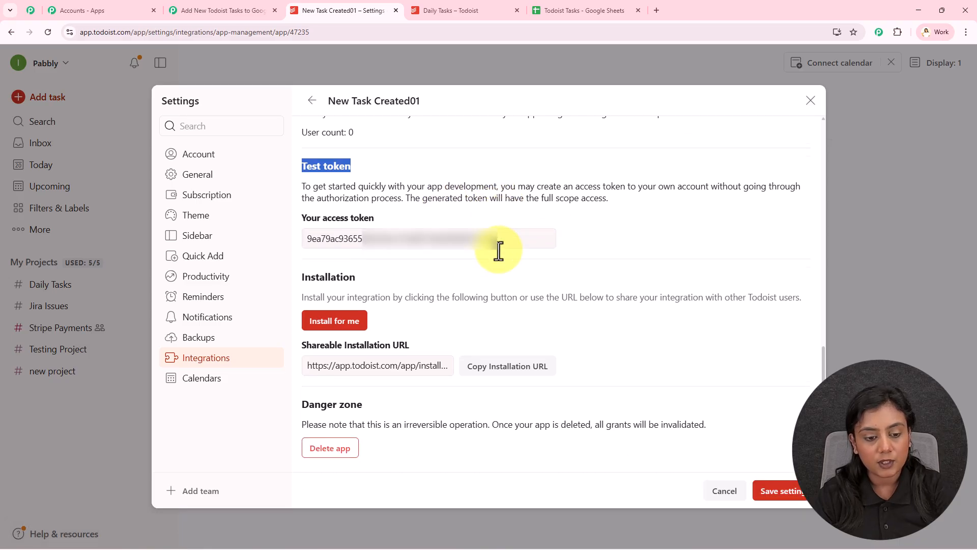
- Expand the app's webhook settings and paste the copied Pabbly webhook URL as the callback URL
{"action": "scroll", "coordinate": [458, 224], "scroll_direction": "up", "scroll_amount": 5}
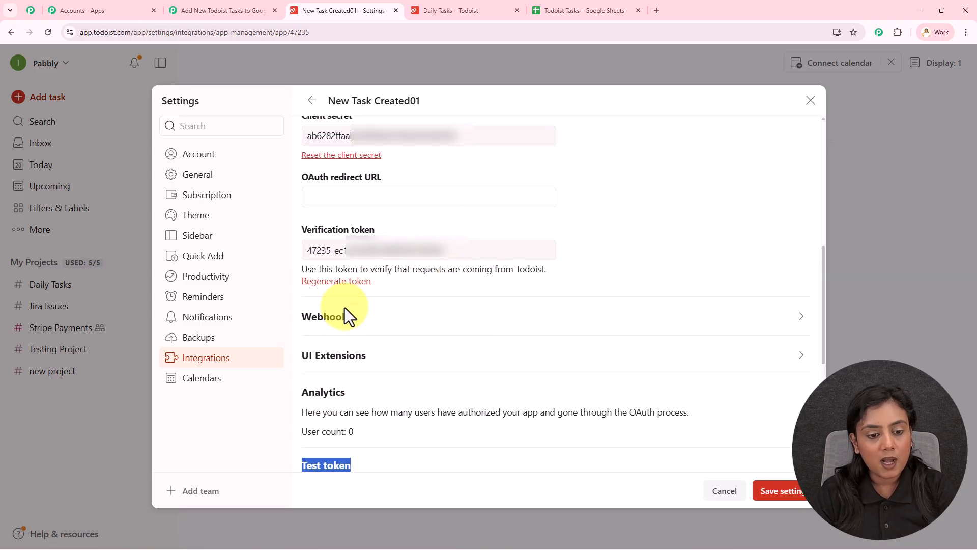
{"action": "left_click", "coordinate": [415, 317]}
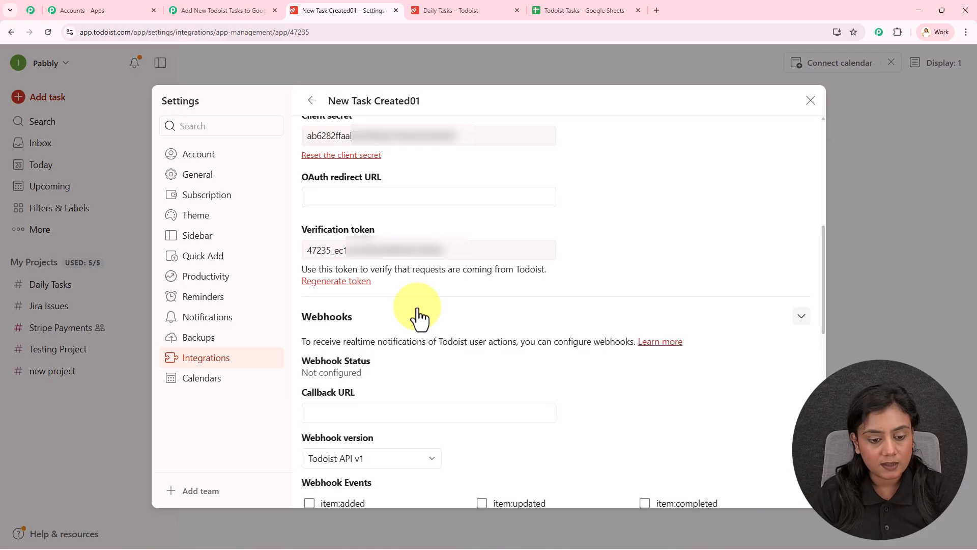
{"action": "scroll", "coordinate": [418, 310], "scroll_direction": "down", "scroll_amount": 3}
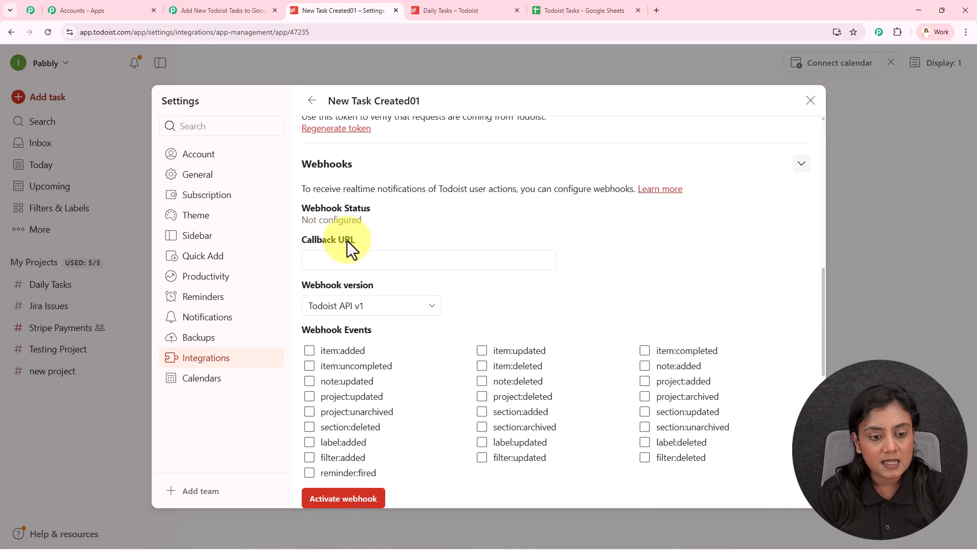
{"action": "left_click", "coordinate": [357, 259]}
{"action": "key", "text": "ctrl+v"}
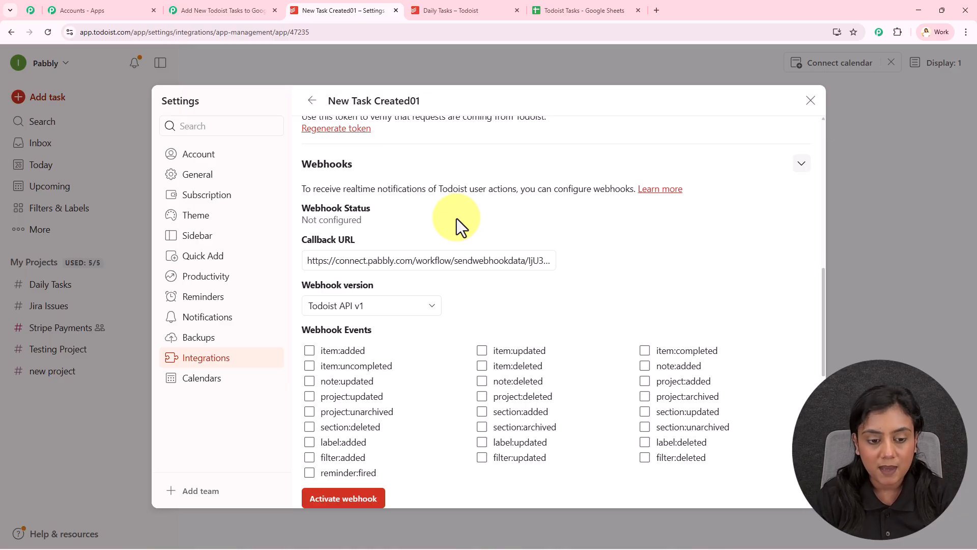
- Keep Todoist API v1 as the webhook version and enable the item:added webhook event
{"action": "scroll", "coordinate": [456, 218], "scroll_direction": "down", "scroll_amount": 2}
{"action": "left_click", "coordinate": [402, 205]}
{"action": "left_click", "coordinate": [390, 228]}
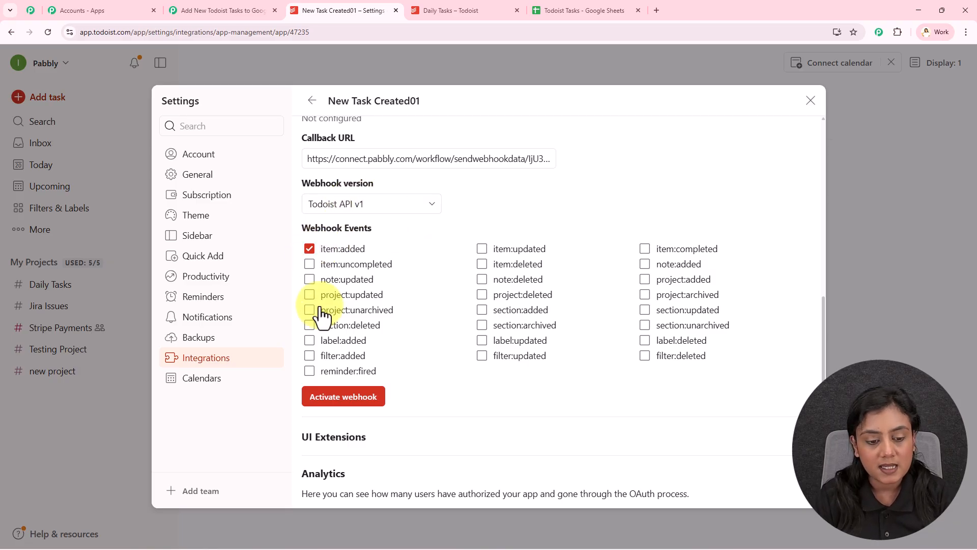
- Activate the webhook for the New Task Created01 app and save the app's settings
{"action": "left_click", "coordinate": [337, 399]}
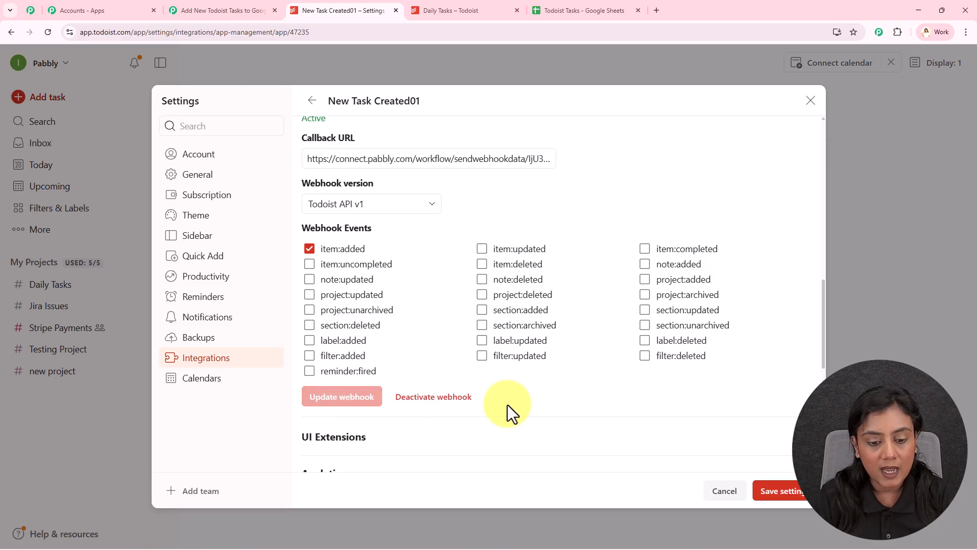
{"action": "scroll", "coordinate": [502, 395], "scroll_direction": "up", "scroll_amount": 1}
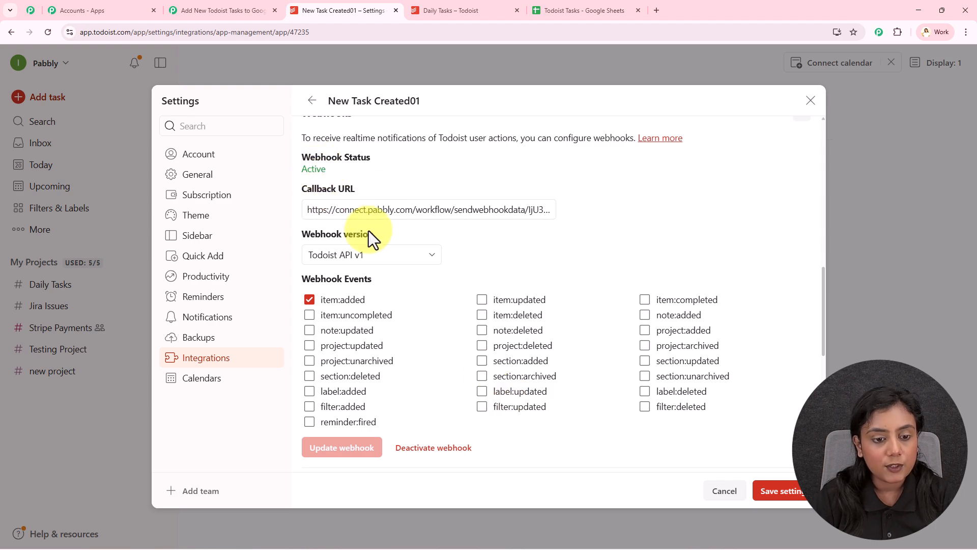
{"action": "left_click", "coordinate": [782, 492]}
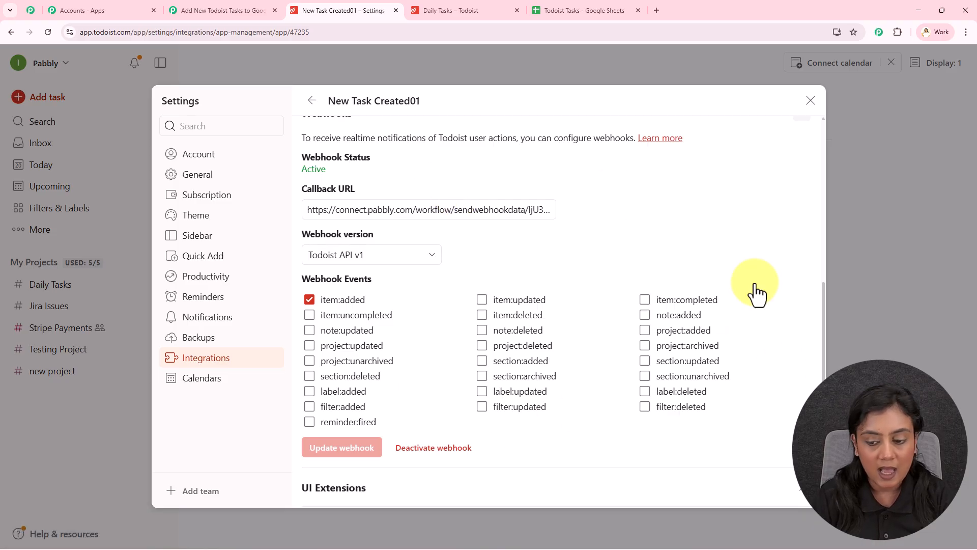
{"action": "scroll", "coordinate": [613, 232], "scroll_direction": "down", "scroll_amount": 8}
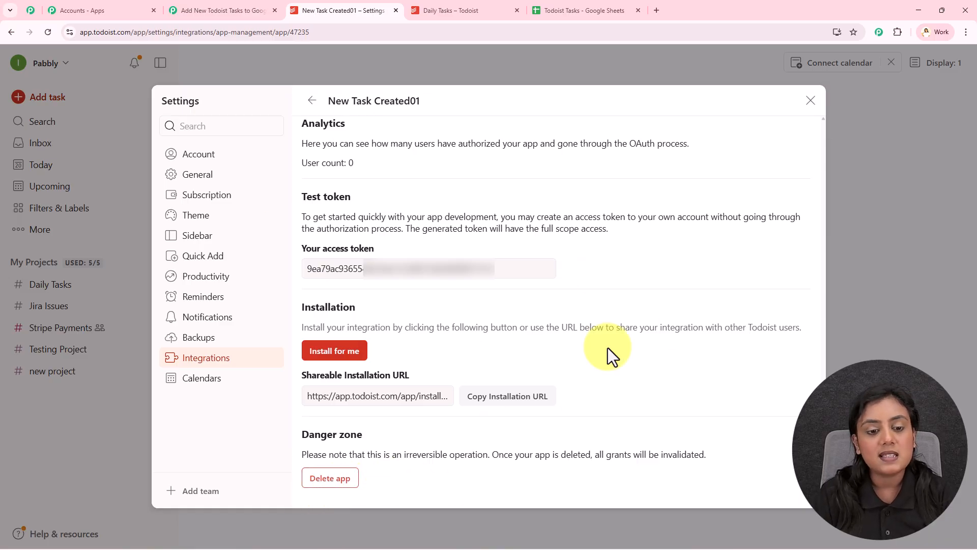
- Close the New Task Created01 settings page and check the Todoist trigger's webhook listening status in Pabbly Connect
{"action": "left_click", "coordinate": [241, 9]}
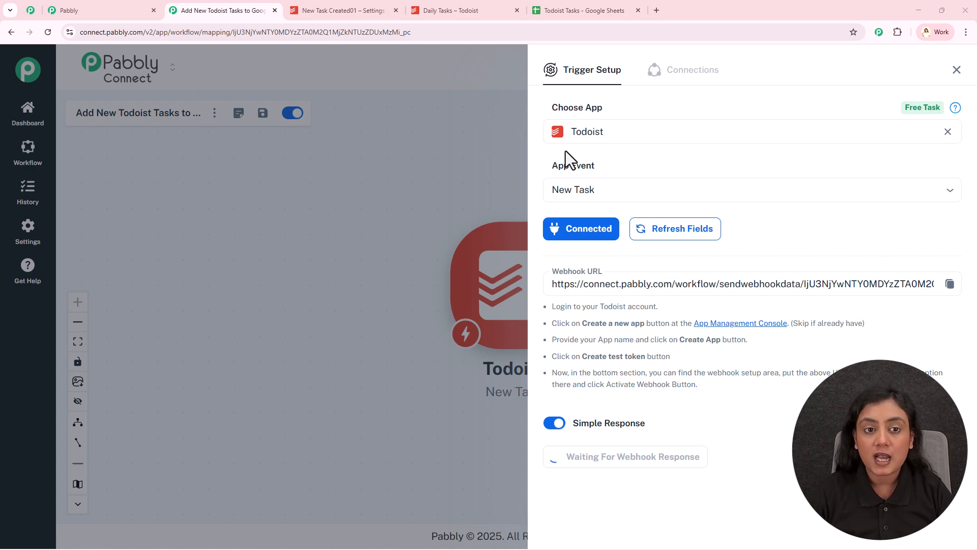
{"action": "left_click", "coordinate": [459, 1]}
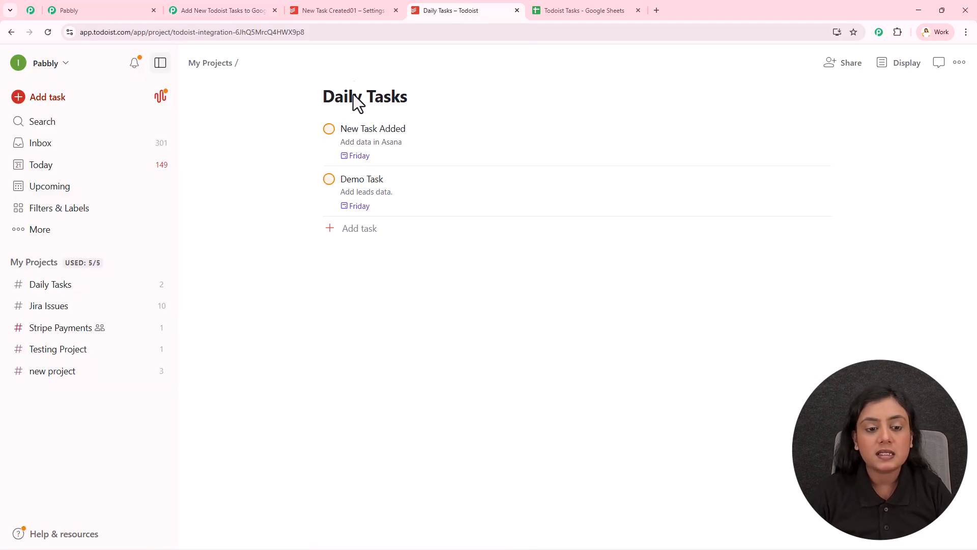
{"action": "left_click", "coordinate": [396, 10]}
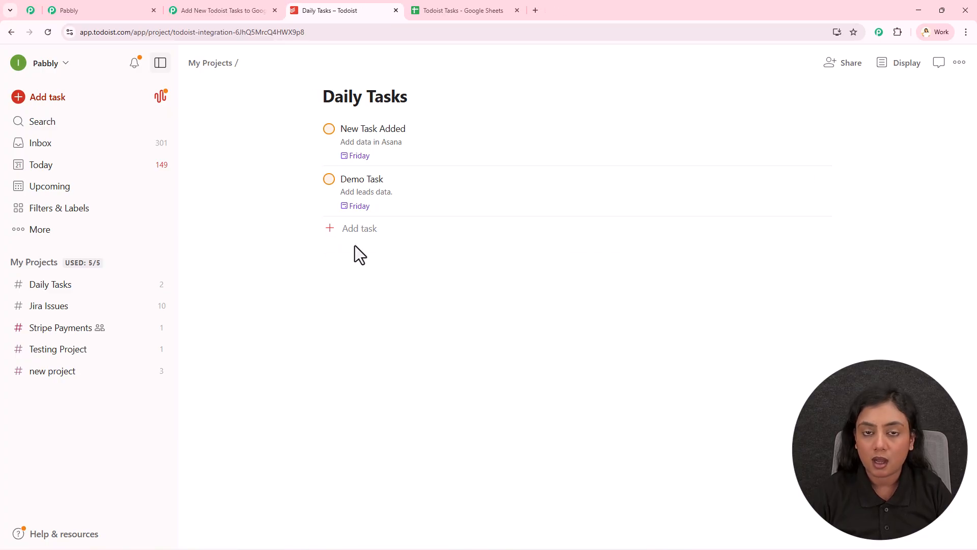
{"action": "left_click", "coordinate": [220, 9]}
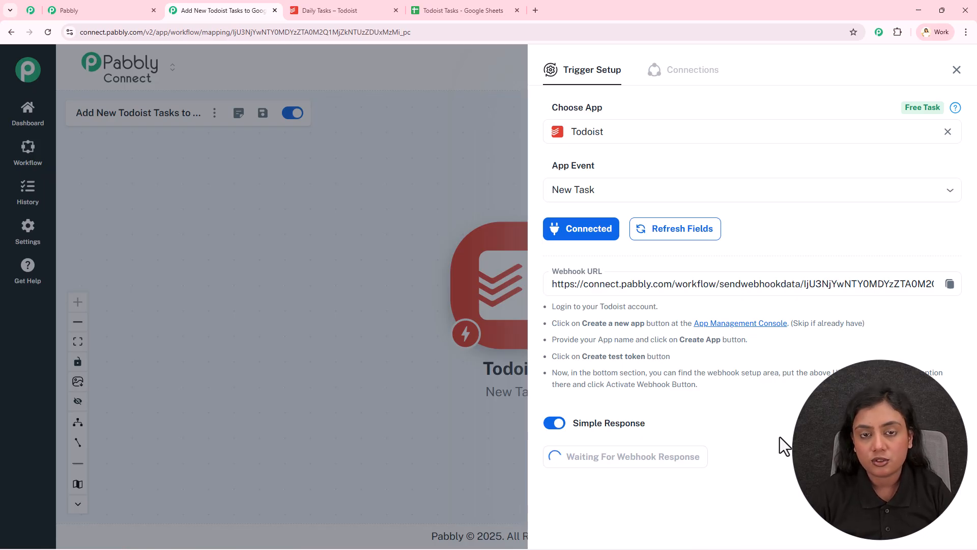
- In Todoist's Daily Tasks, draft task "Inventory Sync Issue" described as "Stock levels not syncing between Shopify & ERP. Reconnect APIs and restore real-time inventory updates. Please Check"
{"action": "left_click", "coordinate": [323, 7]}
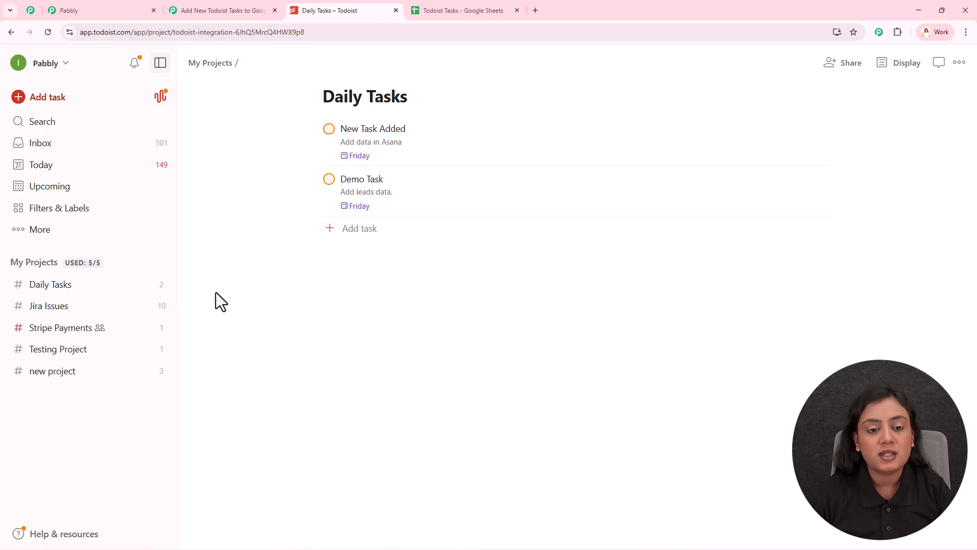
{"action": "left_click", "coordinate": [360, 228]}
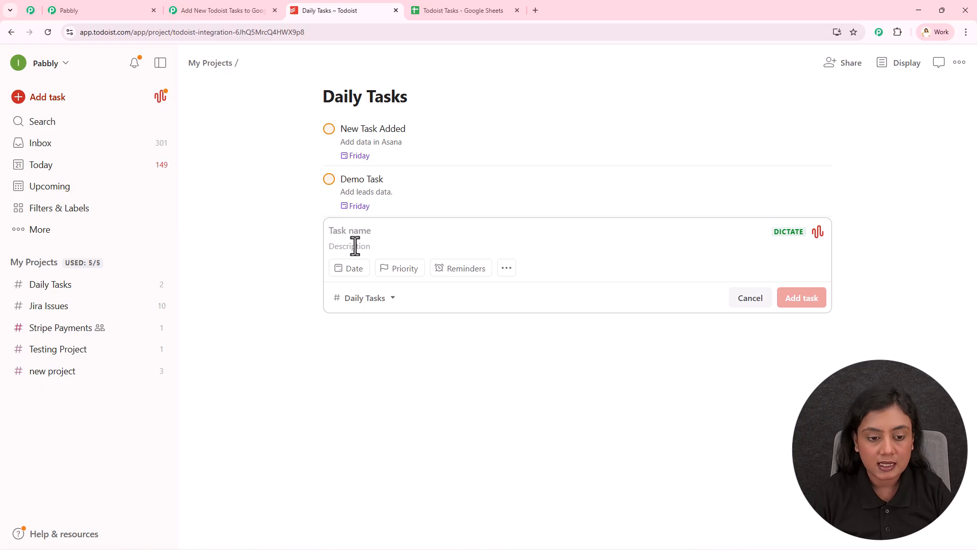
{"action": "type", "text": "Inventory Sync Issue Stock levels not syncing between Shopify & ERP. Reconnect APIs and restore real-time inventory updates. Please Check"}
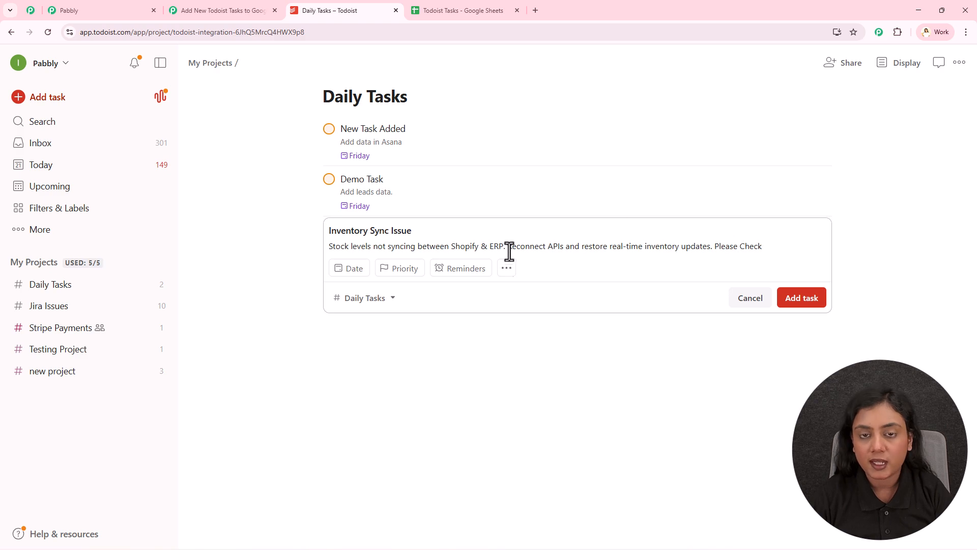
- Set the draft task's due date to Nov 24 and its priority to P1, and add it to Daily Tasks
{"action": "left_click", "coordinate": [344, 271]}
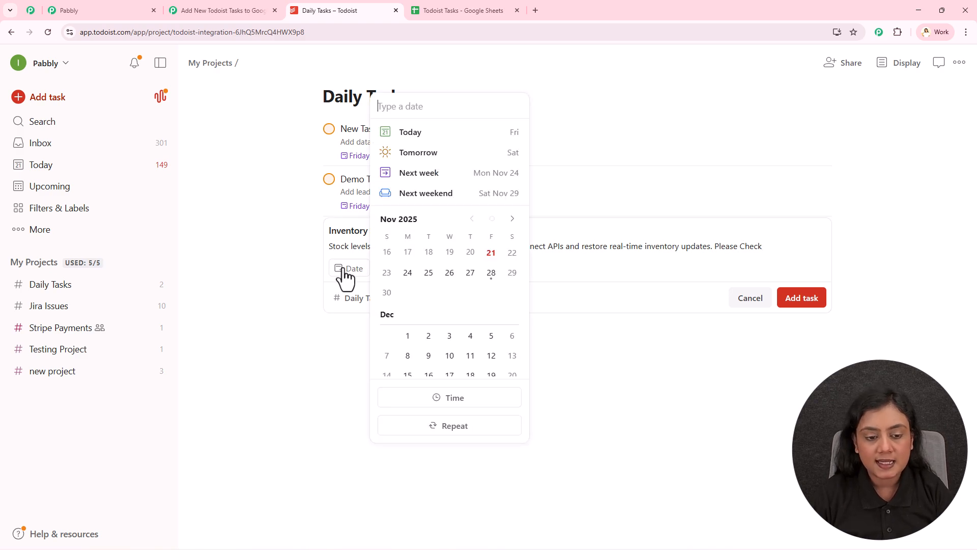
{"action": "left_click", "coordinate": [409, 274]}
{"action": "left_click", "coordinate": [585, 264]}
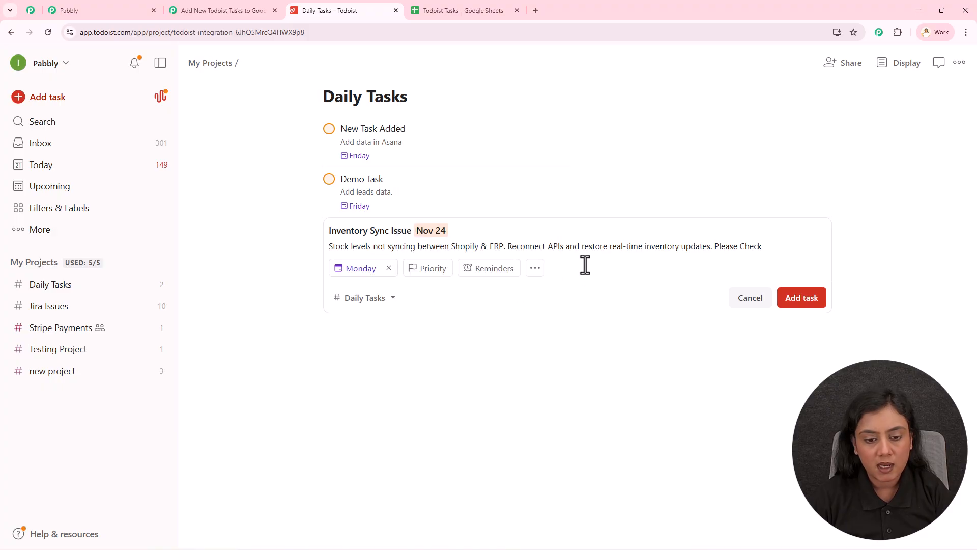
{"action": "left_click", "coordinate": [419, 270]}
{"action": "left_click", "coordinate": [436, 287]}
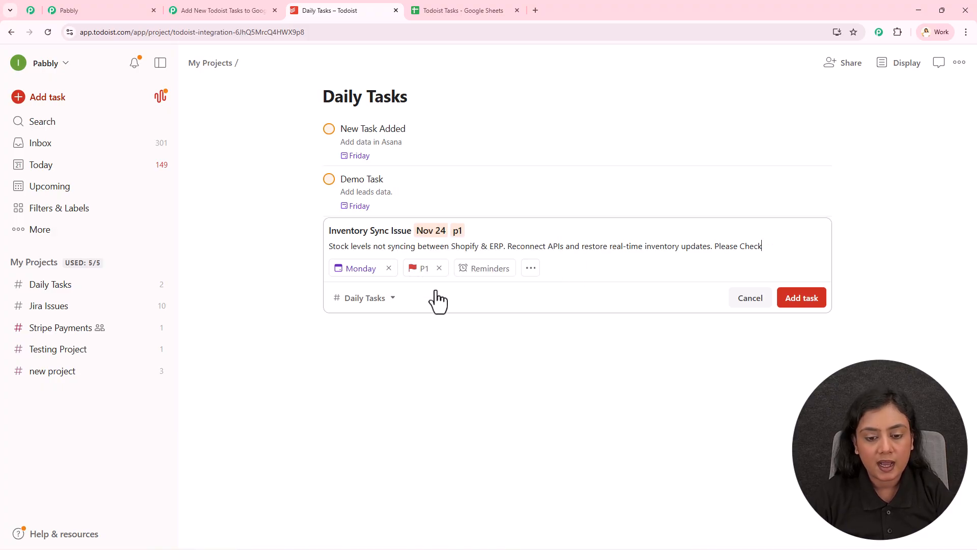
{"action": "left_click", "coordinate": [787, 300]}
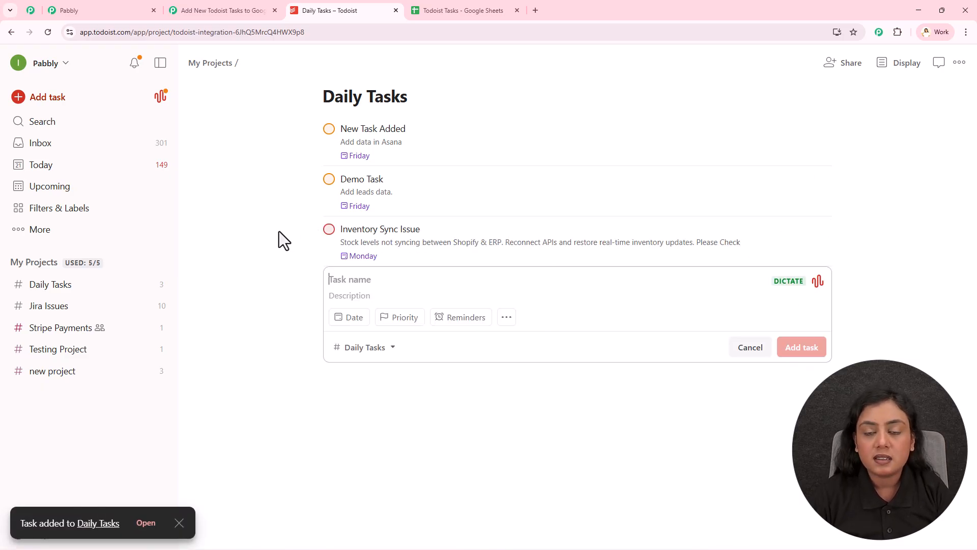
- Switch to Pabbly Connect and examine the captured webhook response, from the user and trigger details to the task's event data
{"action": "left_click", "coordinate": [242, 1]}
{"action": "scroll", "coordinate": [708, 391], "scroll_direction": "down", "scroll_amount": 8}
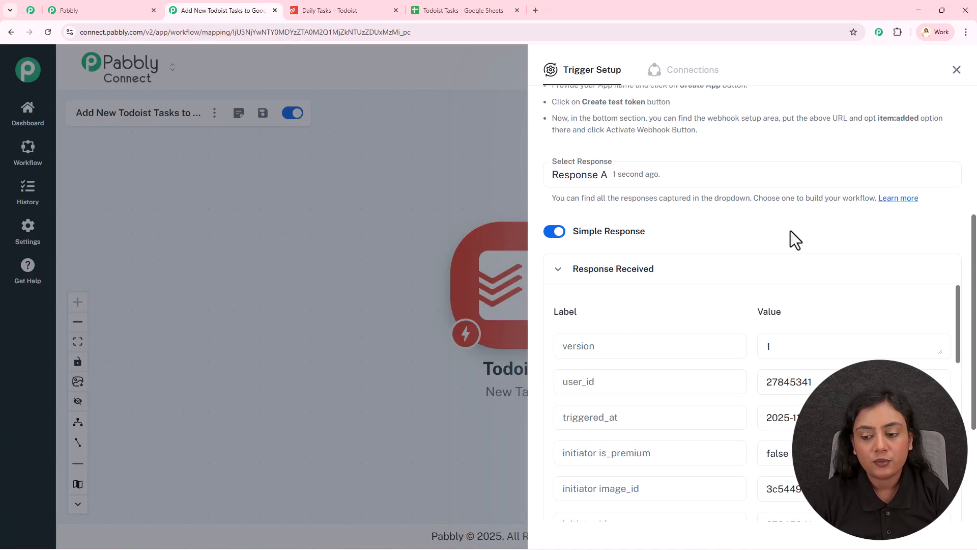
{"action": "left_click", "coordinate": [769, 267]}
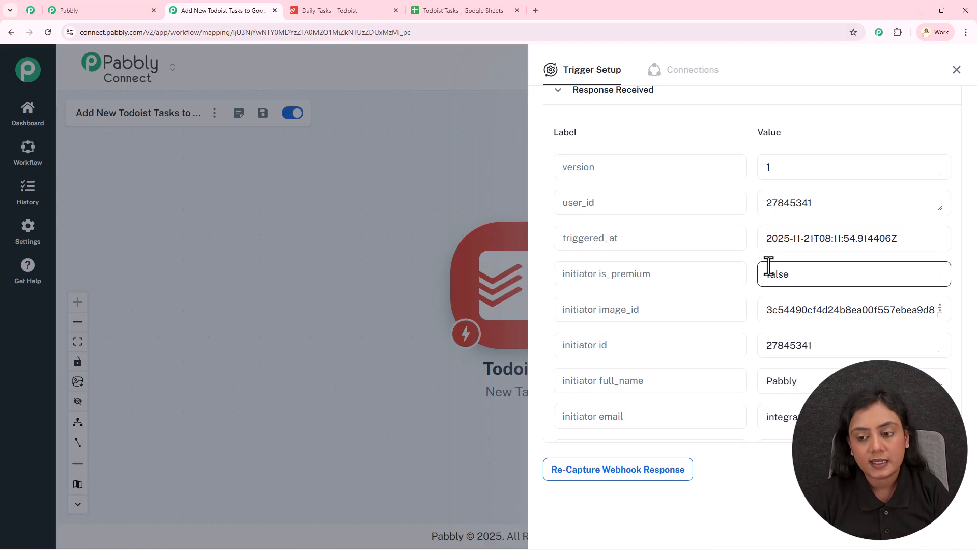
{"action": "scroll", "coordinate": [753, 283], "scroll_direction": "down", "scroll_amount": 5}
{"action": "scroll", "coordinate": [752, 290], "scroll_direction": "down", "scroll_amount": 3}
{"action": "scroll", "coordinate": [748, 290], "scroll_direction": "up", "scroll_amount": 8}
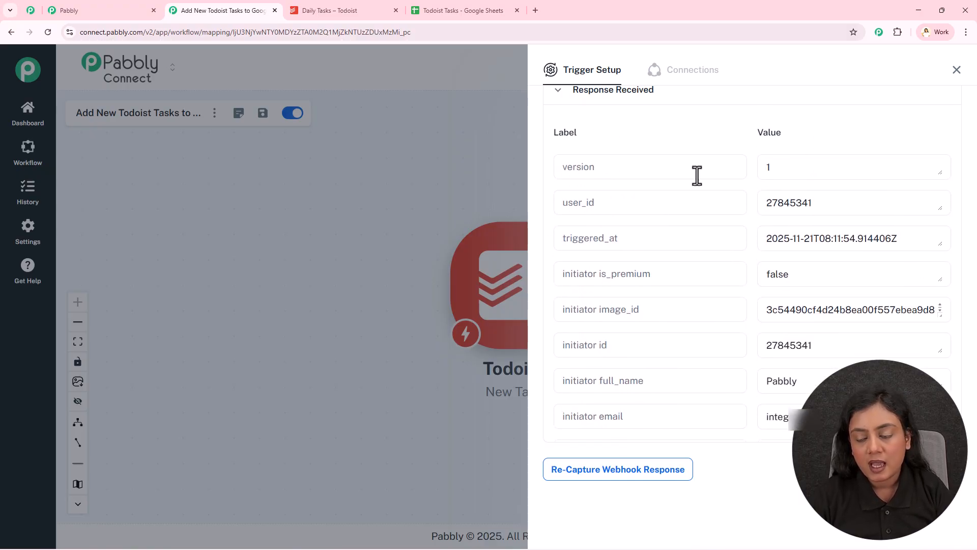
{"action": "left_click_drag", "start_coordinate": [810, 201], "coordinate": [735, 233]}
{"action": "scroll", "coordinate": [733, 229], "scroll_direction": "down", "scroll_amount": 2}
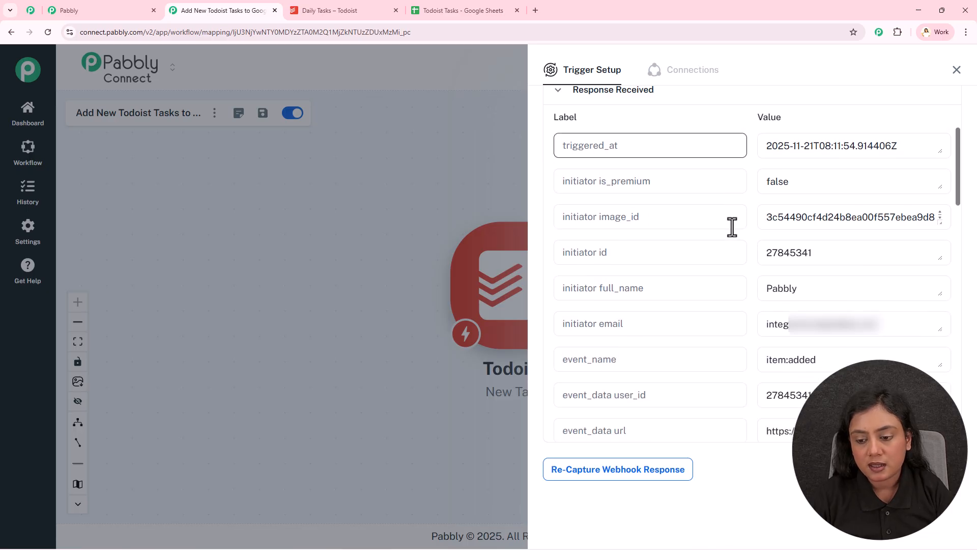
{"action": "scroll", "coordinate": [732, 228], "scroll_direction": "down", "scroll_amount": 2}
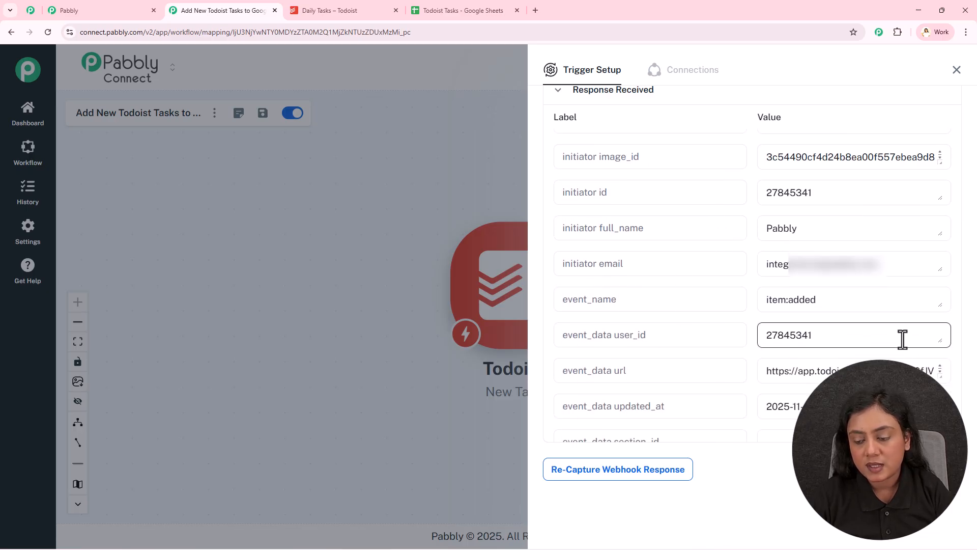
{"action": "scroll", "coordinate": [902, 339], "scroll_direction": "down", "scroll_amount": 10}
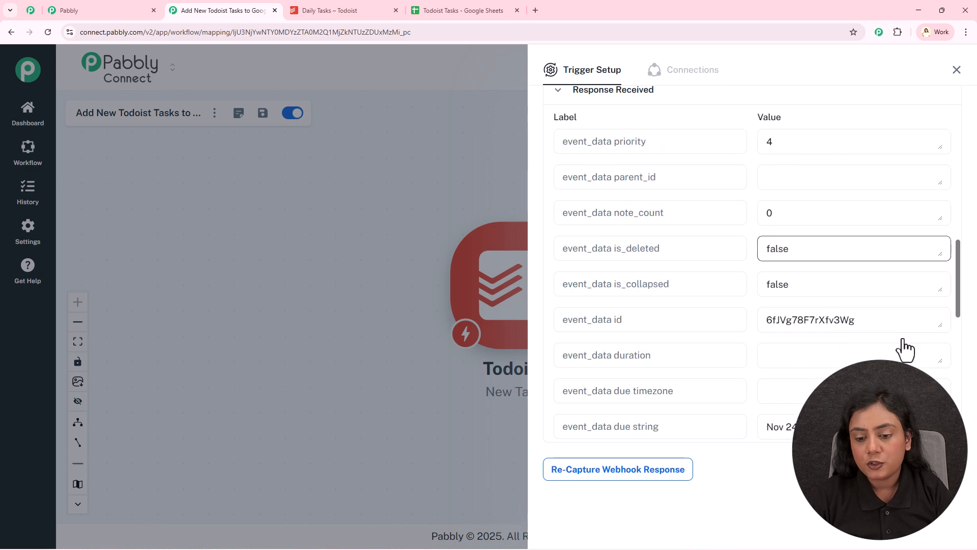
{"action": "left_click_drag", "start_coordinate": [879, 209], "coordinate": [746, 215]}
- Examine the description, due date and content fields in the captured Todoist response
{"action": "scroll", "coordinate": [746, 216], "scroll_direction": "down", "scroll_amount": 3}
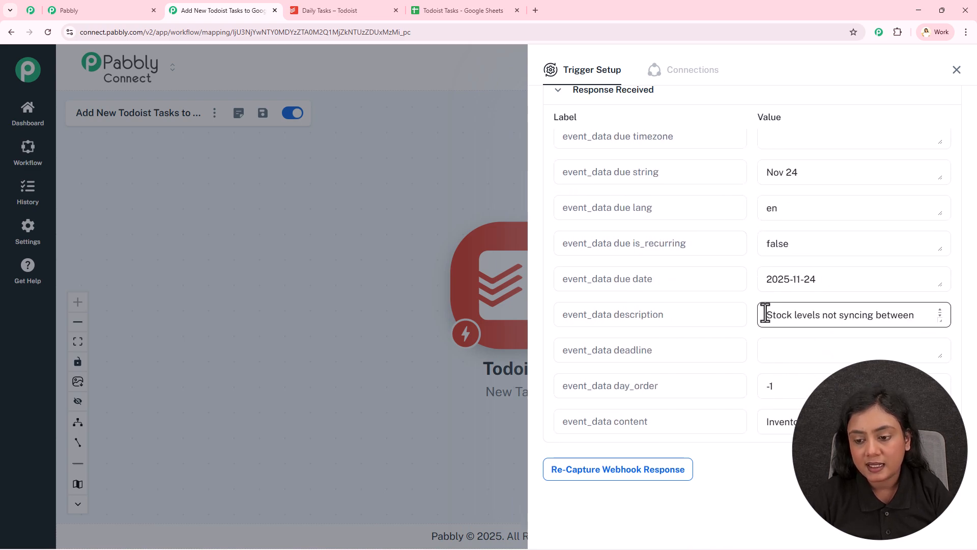
{"action": "left_click_drag", "start_coordinate": [766, 315], "coordinate": [882, 320]}
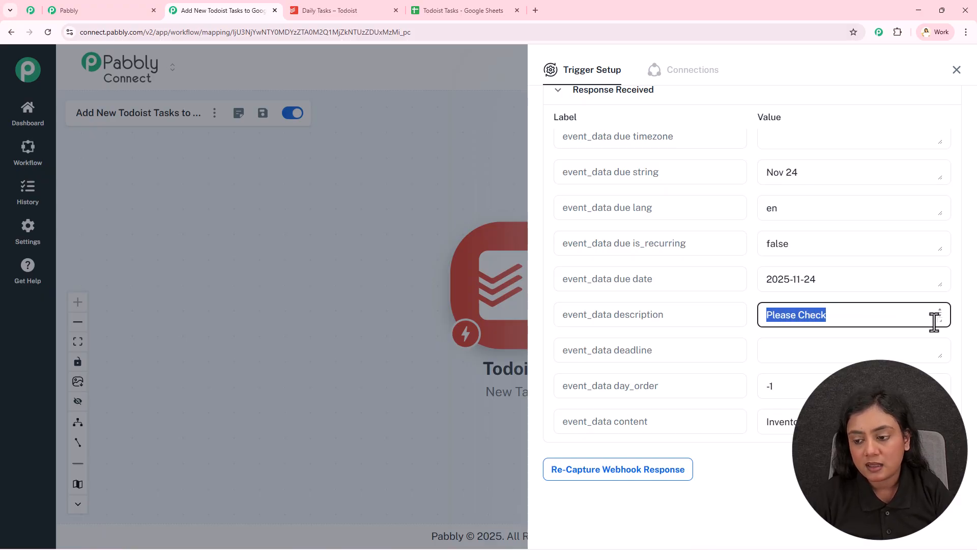
{"action": "mouse_move", "coordinate": [940, 319]}
{"action": "left_mouse_down"}
{"action": "mouse_move", "coordinate": [942, 387]}
{"action": "mouse_move", "coordinate": [942, 318]}
{"action": "left_mouse_up"}
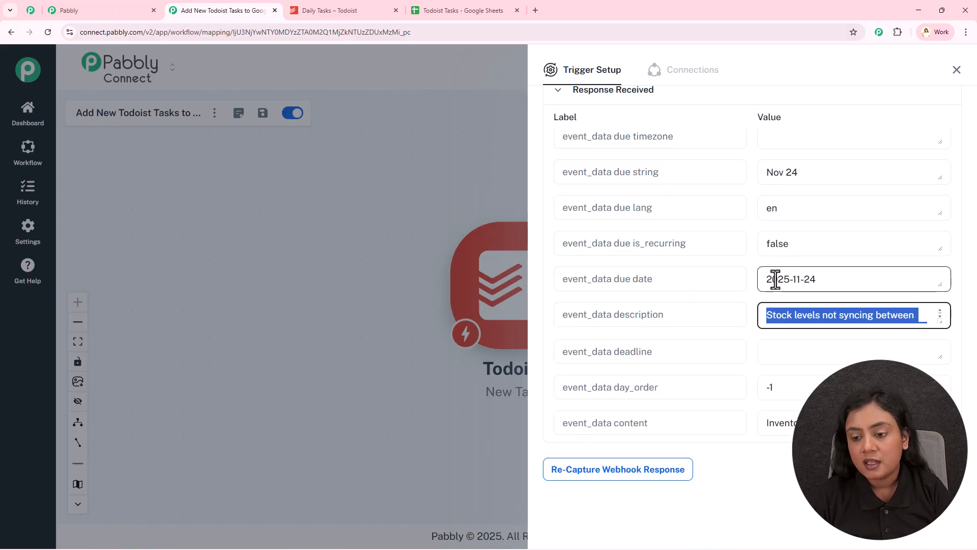
{"action": "left_click", "coordinate": [819, 279]}
{"action": "left_click_drag", "start_coordinate": [819, 280], "coordinate": [766, 273]}
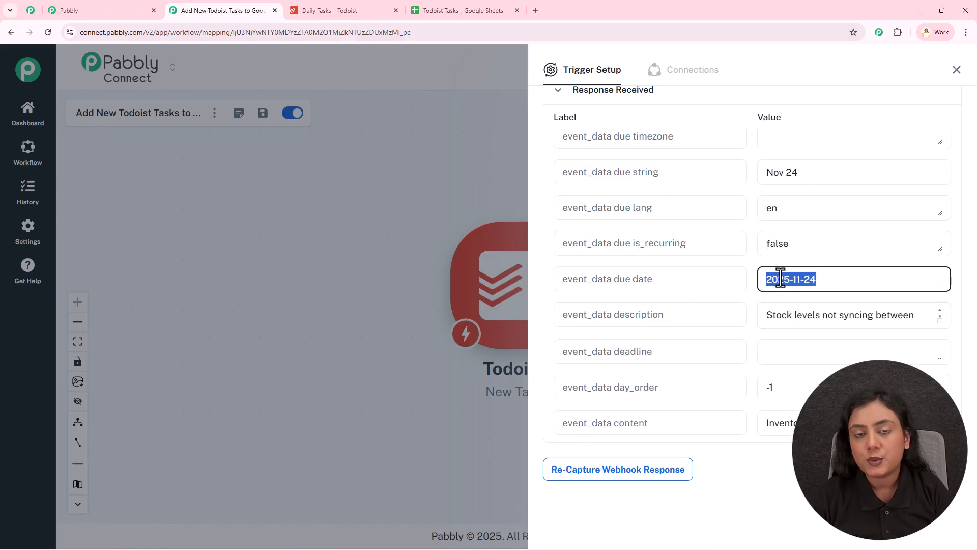
{"action": "left_click", "coordinate": [747, 328]}
{"action": "scroll", "coordinate": [748, 331], "scroll_direction": "down", "scroll_amount": 2}
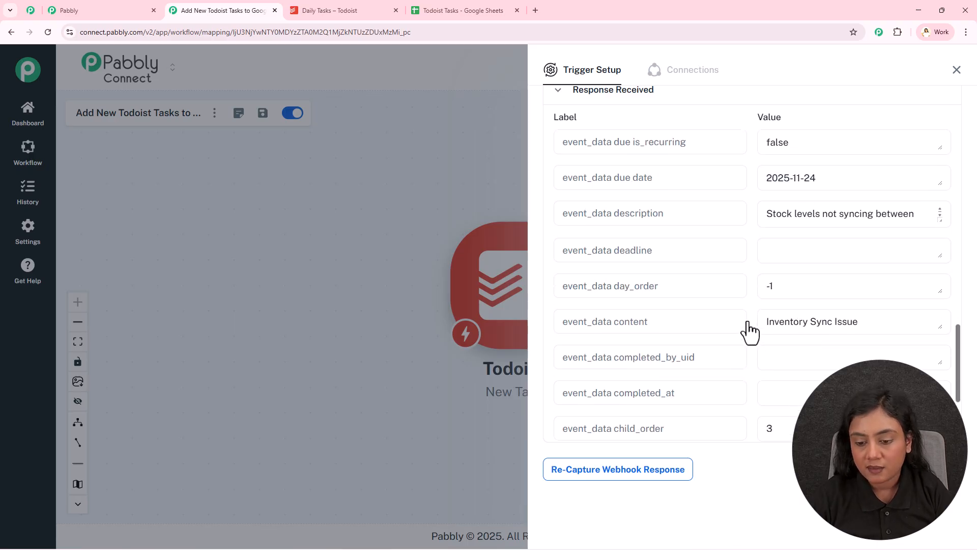
{"action": "left_click_drag", "start_coordinate": [859, 322], "coordinate": [767, 324]}
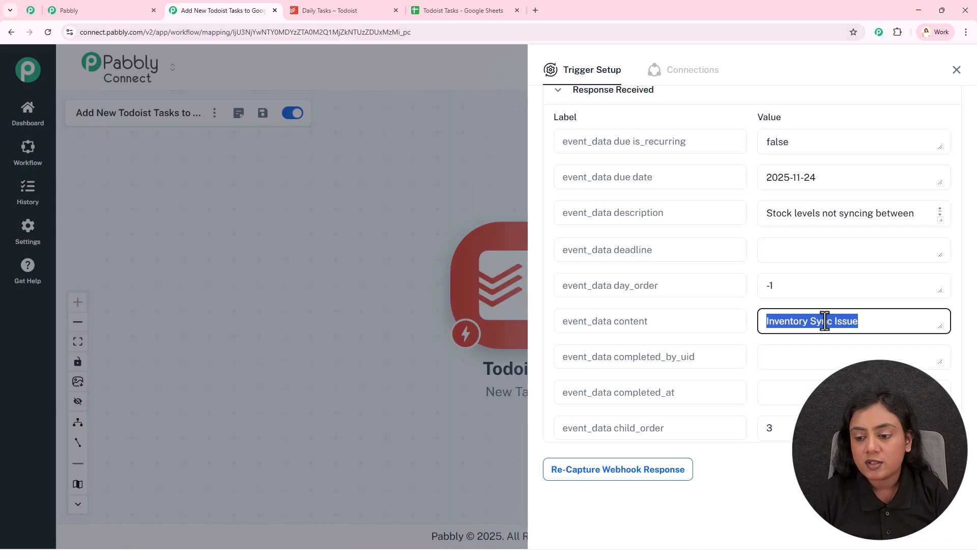
- Find the priority field in the captured response and compare it with the Inventory Sync Issue task in Todoist
{"action": "scroll", "coordinate": [824, 321], "scroll_direction": "down", "scroll_amount": 3}
{"action": "scroll", "coordinate": [824, 321], "scroll_direction": "up", "scroll_amount": 2}
{"action": "scroll", "coordinate": [825, 321], "scroll_direction": "up", "scroll_amount": 8}
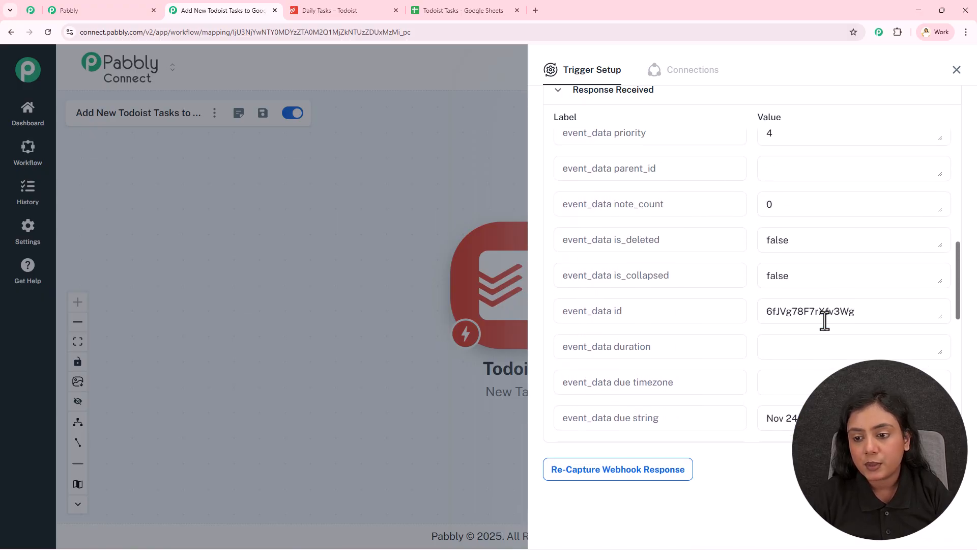
{"action": "scroll", "coordinate": [824, 320], "scroll_direction": "up", "scroll_amount": 3}
{"action": "left_click_drag", "start_coordinate": [769, 239], "coordinate": [759, 238]}
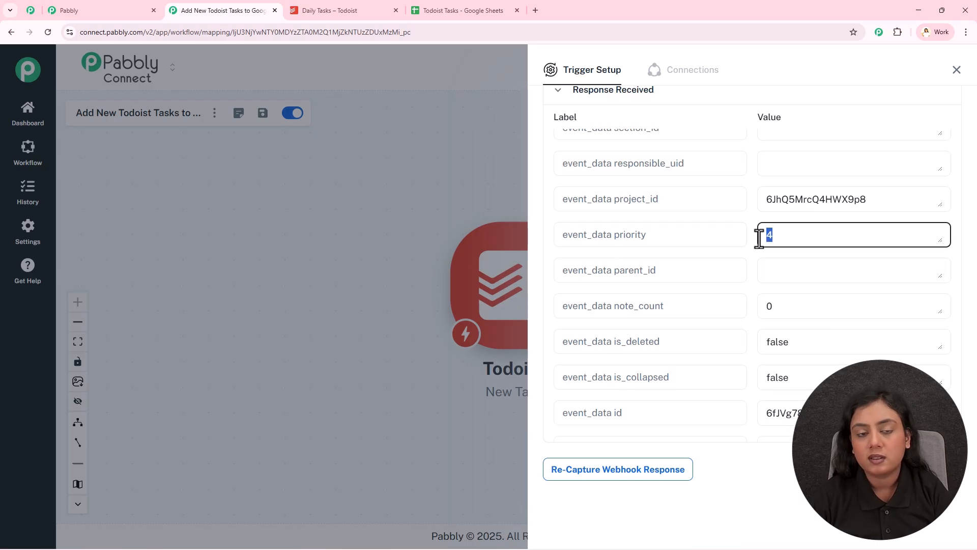
{"action": "left_click", "coordinate": [326, 10]}
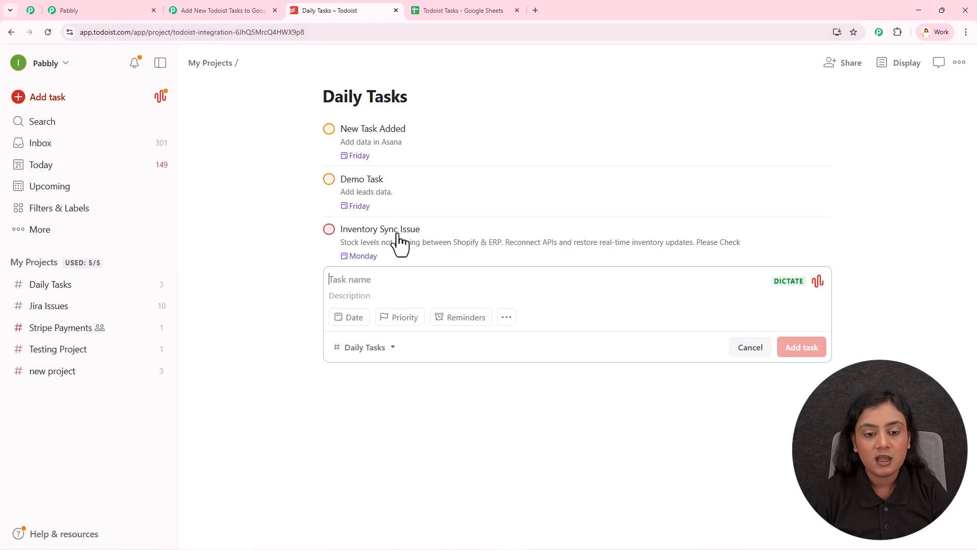
{"action": "left_click", "coordinate": [238, 8]}
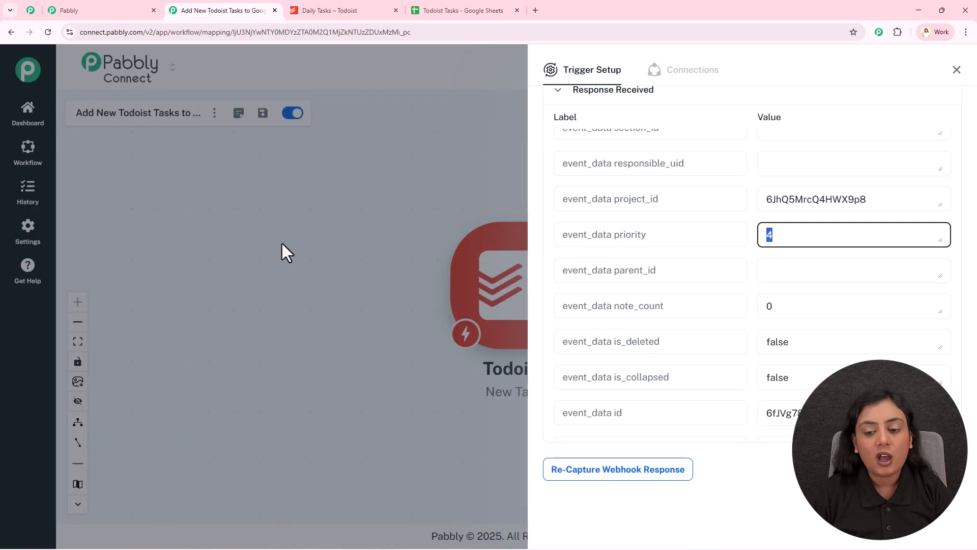
- Close the trigger setup and move the Todoist New Task node toward the left side of the workflow canvas
{"action": "left_click", "coordinate": [953, 70]}
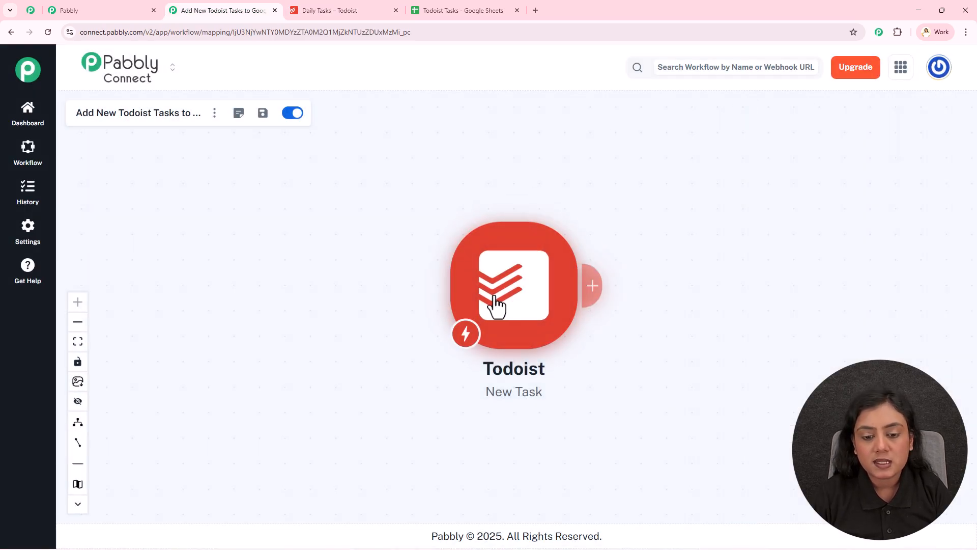
{"action": "left_click_drag", "start_coordinate": [447, 310], "coordinate": [258, 315]}
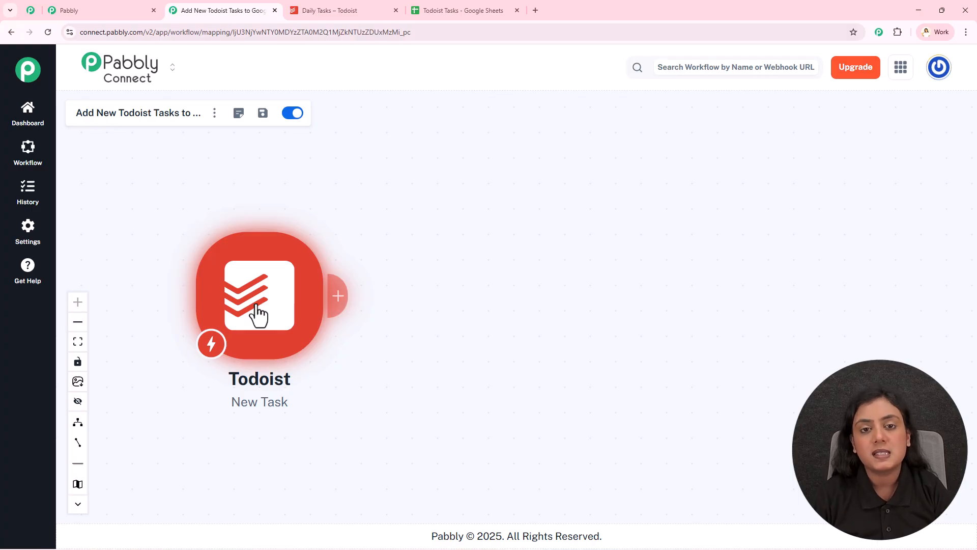
- Review the columns and first empty row of the Todoist Tasks spreadsheet in Google Sheets, and return to the Pabbly Connect workflow
{"action": "left_click", "coordinate": [473, 9]}
{"action": "left_click", "coordinate": [116, 196]}
{"action": "left_click", "coordinate": [172, 197]}
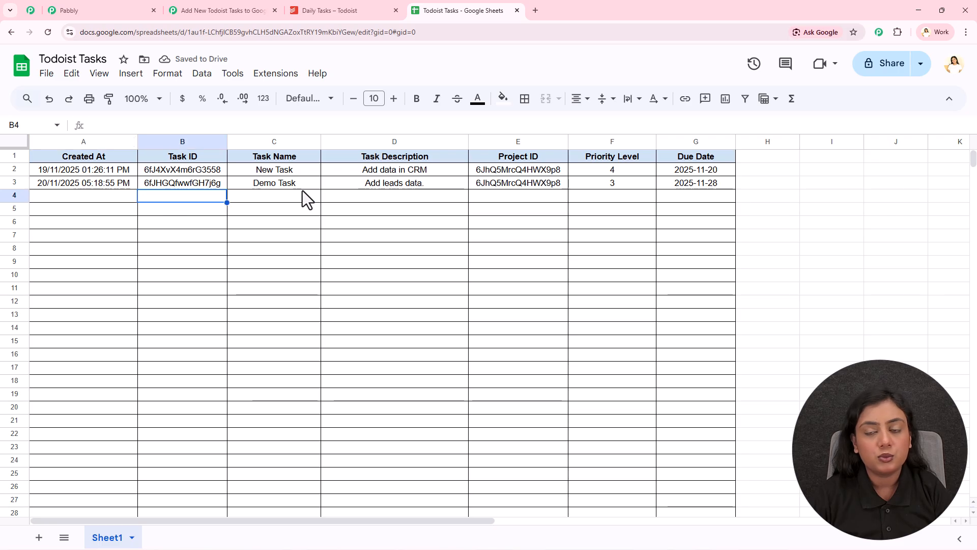
{"action": "left_click", "coordinate": [258, 9]}
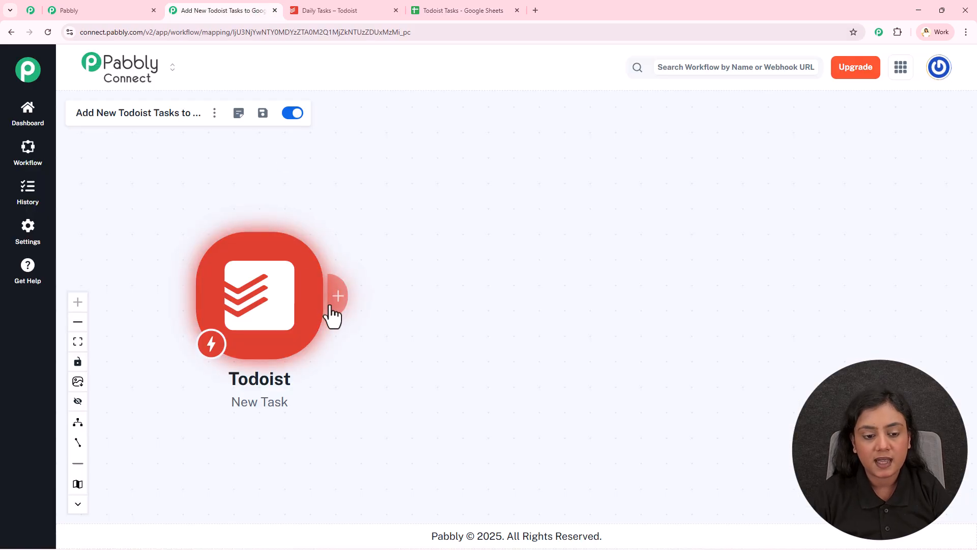
- Add a Google Sheets action after the Todoist trigger and set its event to Add New Row
{"action": "left_click", "coordinate": [329, 300]}
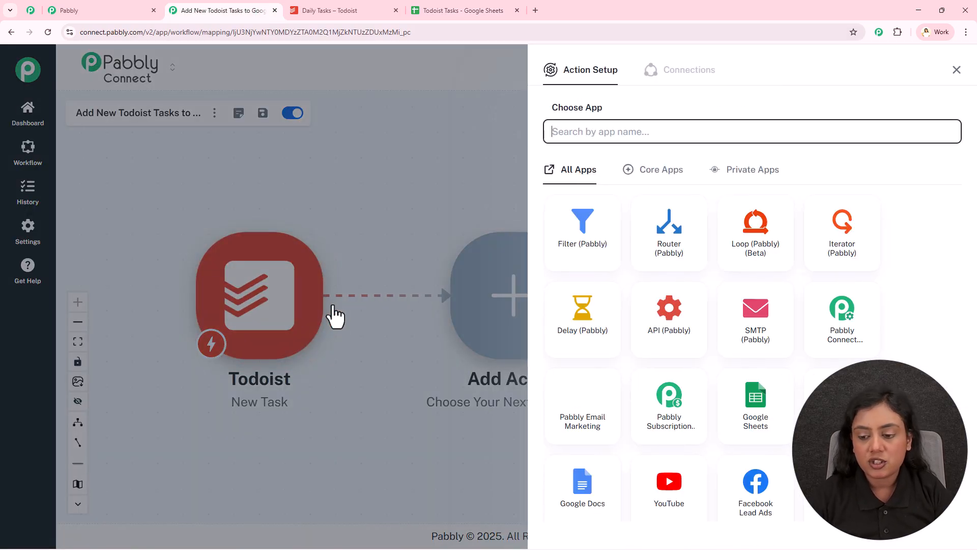
{"action": "left_click", "coordinate": [735, 408]}
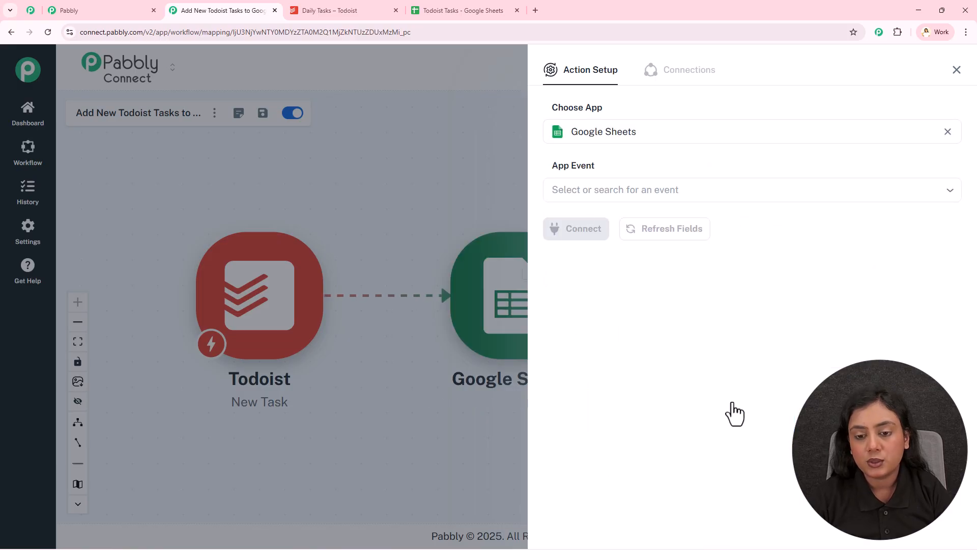
{"action": "left_click", "coordinate": [726, 194]}
{"action": "left_click", "coordinate": [707, 229]}
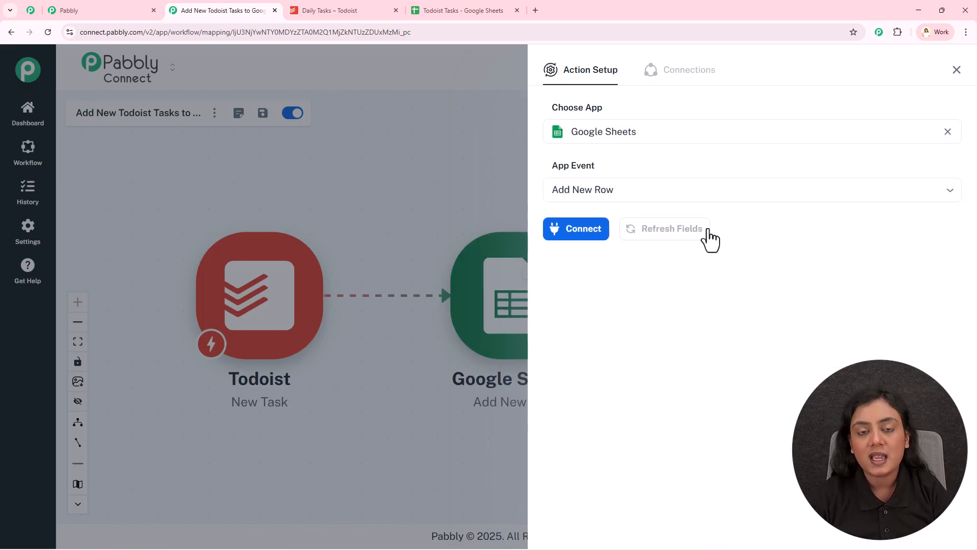
- Connect Google Sheets through a new connection, signing in with the Google account and allowing Pabbly Connect access to it
{"action": "left_click", "coordinate": [570, 238]}
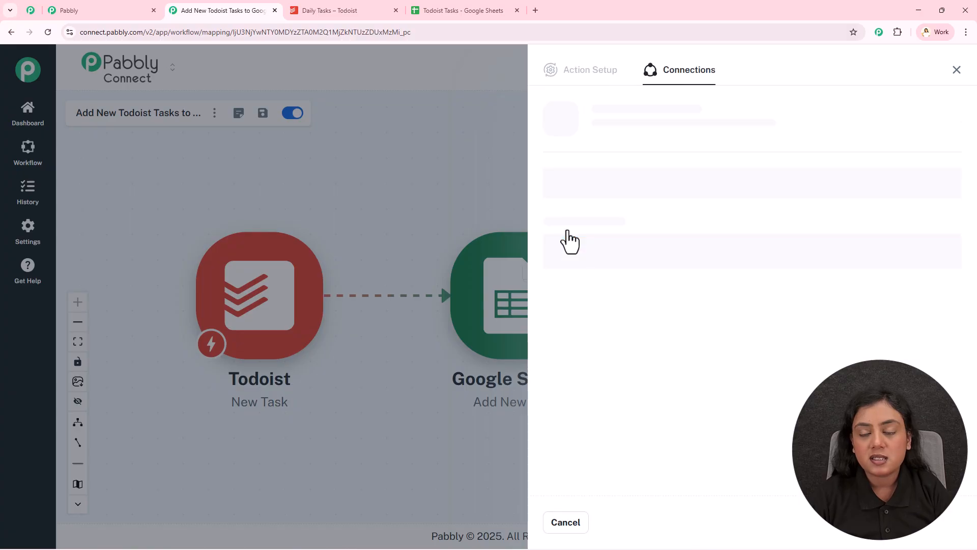
{"action": "left_click", "coordinate": [650, 209]}
{"action": "left_click", "coordinate": [661, 190]}
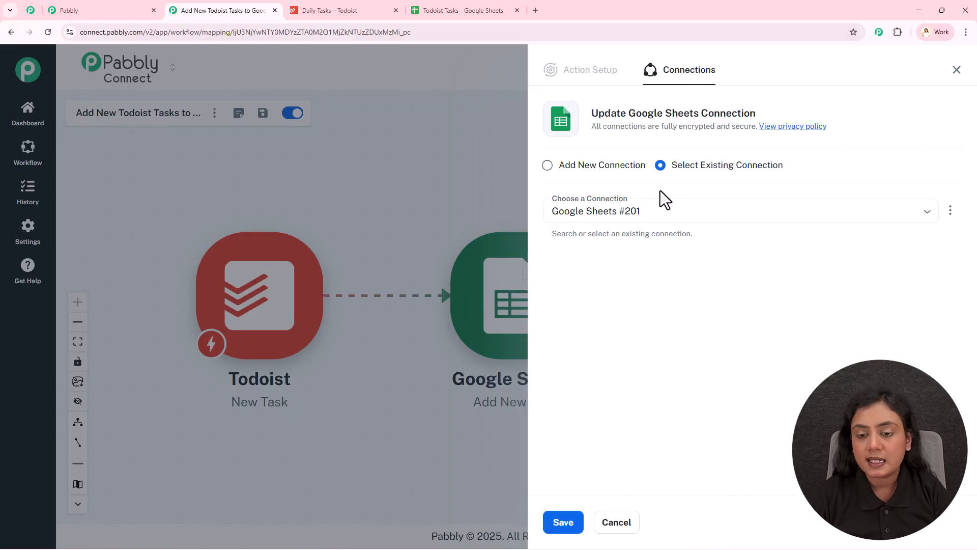
{"action": "left_click", "coordinate": [547, 166]}
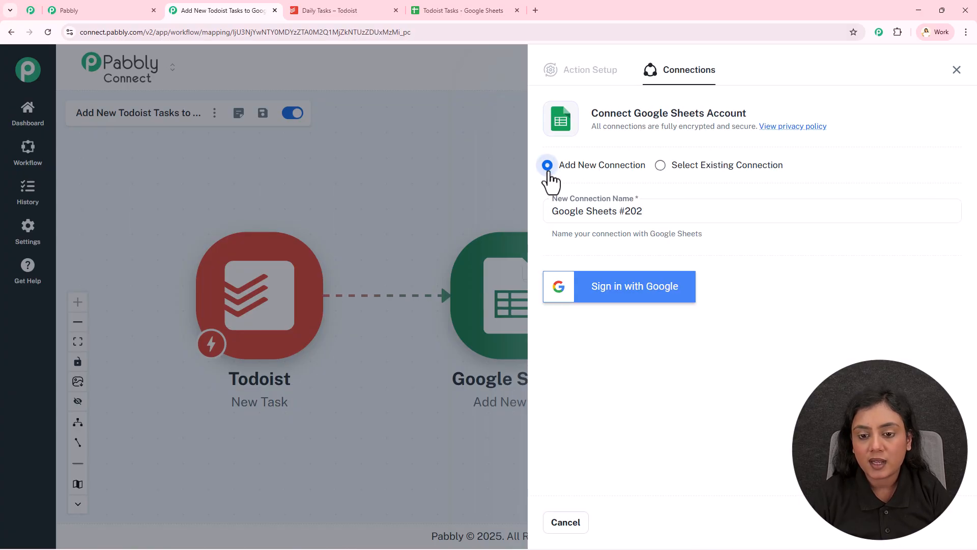
{"action": "left_click", "coordinate": [657, 305]}
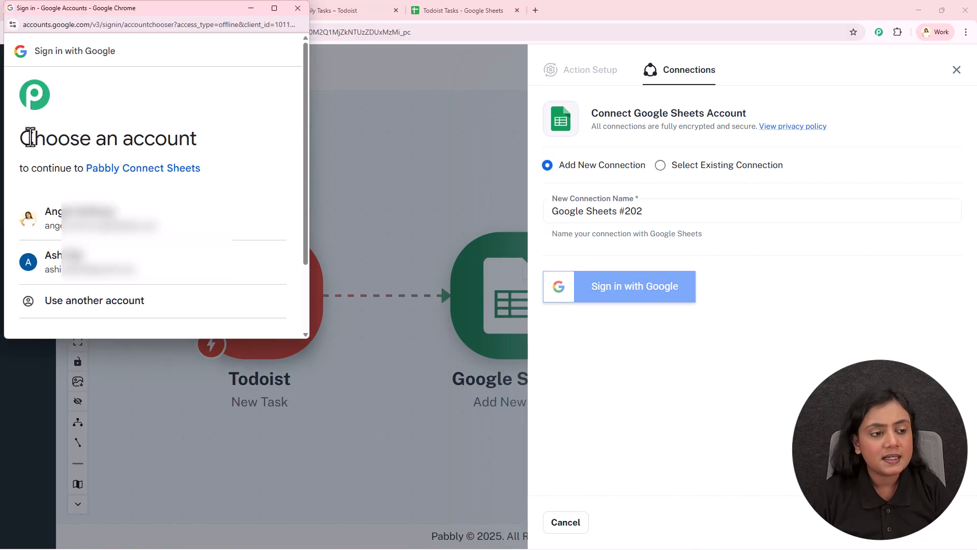
{"action": "left_click_drag", "start_coordinate": [20, 139], "coordinate": [211, 137]}
{"action": "left_click", "coordinate": [214, 113]}
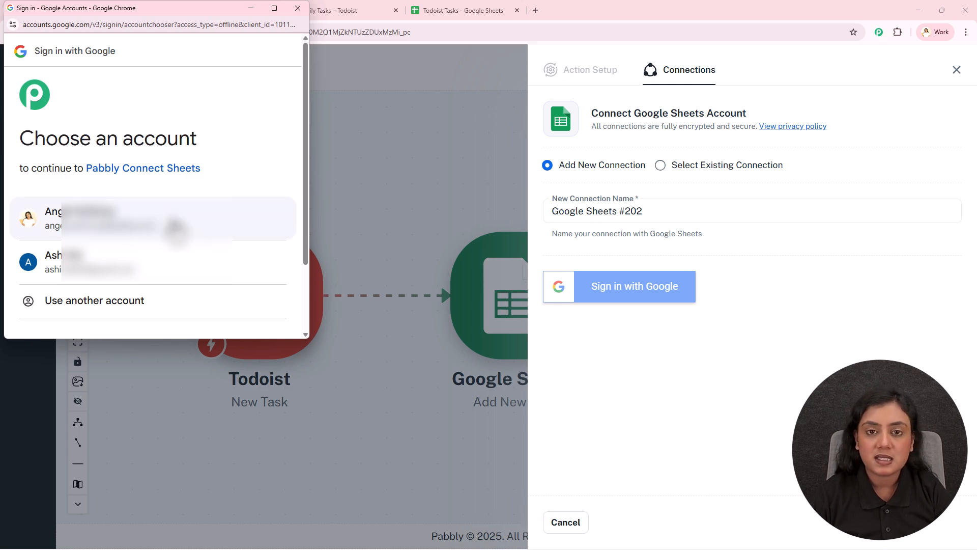
{"action": "left_click", "coordinate": [173, 226]}
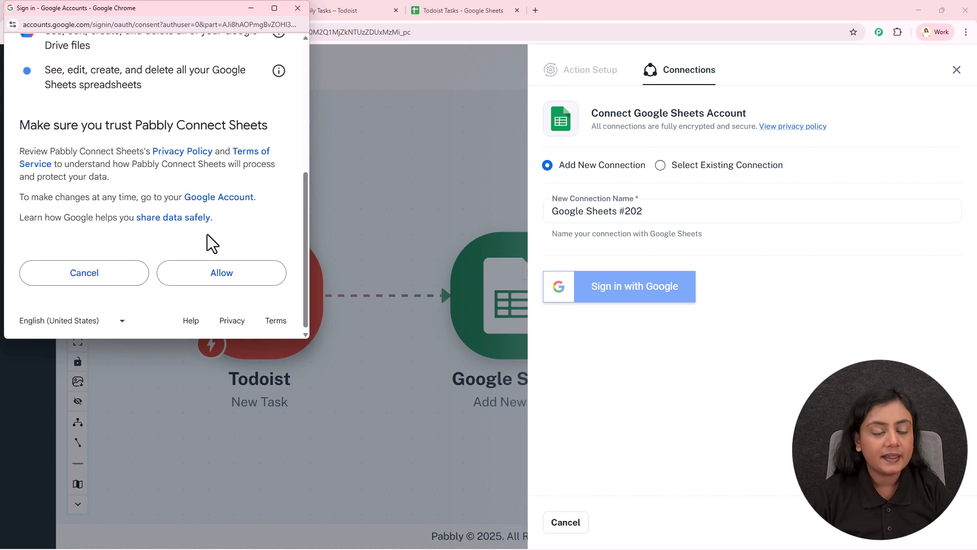
{"action": "left_click", "coordinate": [214, 277]}
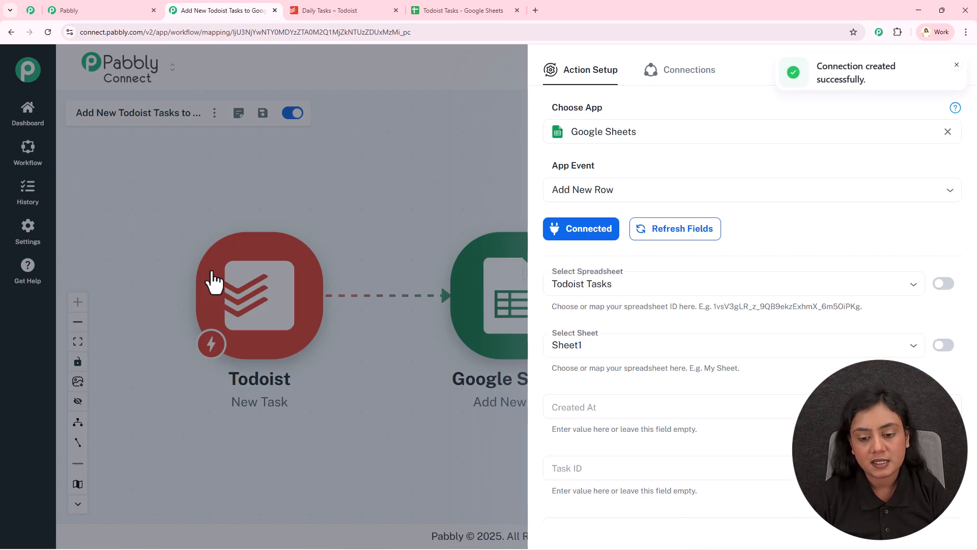
- Compare the action's spreadsheet, sheet and column fields with the name and header row of the Todoist Tasks spreadsheet
{"action": "left_click", "coordinate": [489, 9]}
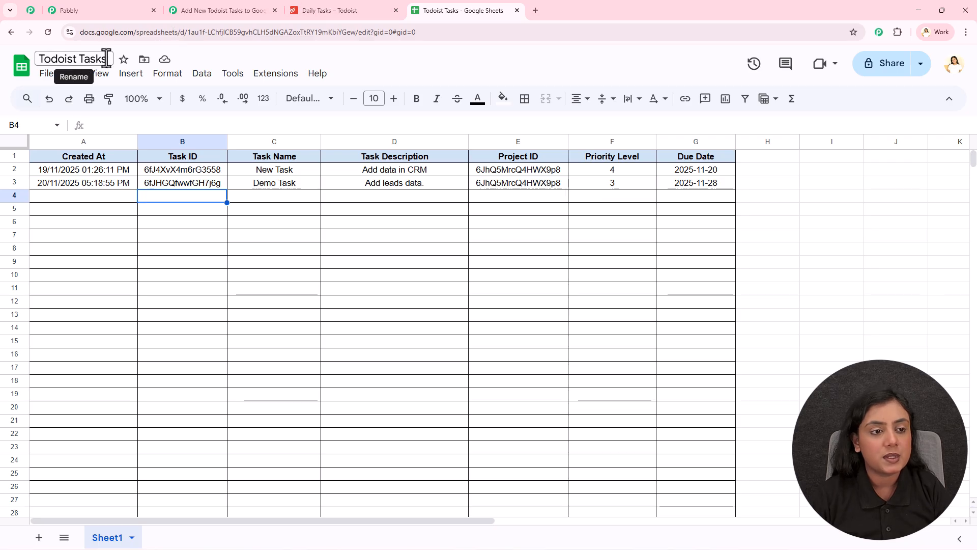
{"action": "left_click", "coordinate": [227, 9]}
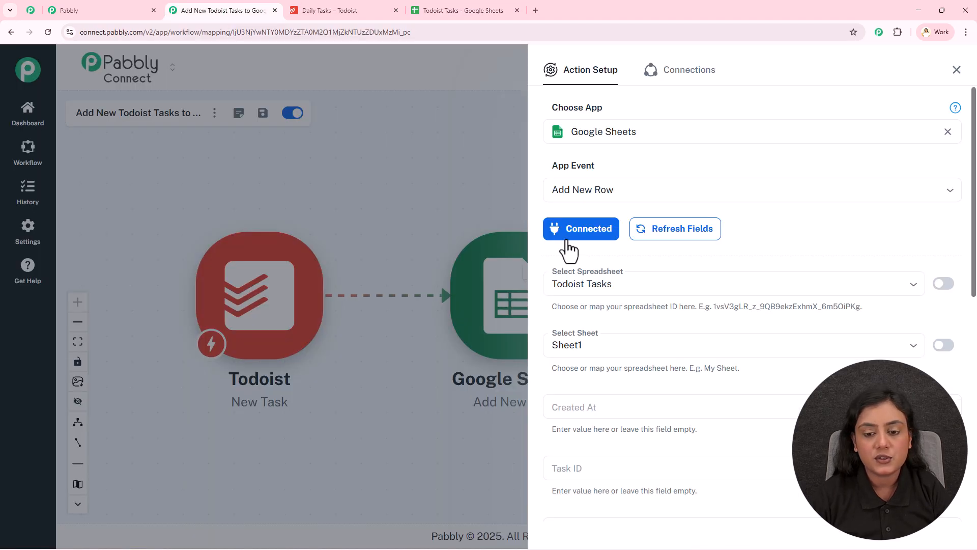
{"action": "scroll", "coordinate": [628, 341], "scroll_direction": "down", "scroll_amount": 4}
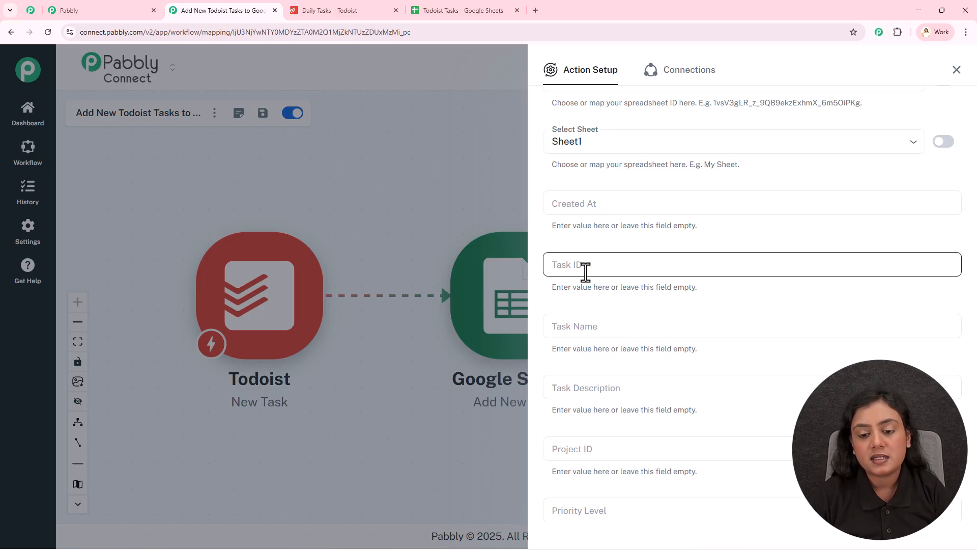
{"action": "scroll", "coordinate": [592, 327], "scroll_direction": "down", "scroll_amount": 2}
{"action": "scroll", "coordinate": [593, 321], "scroll_direction": "down", "scroll_amount": 1}
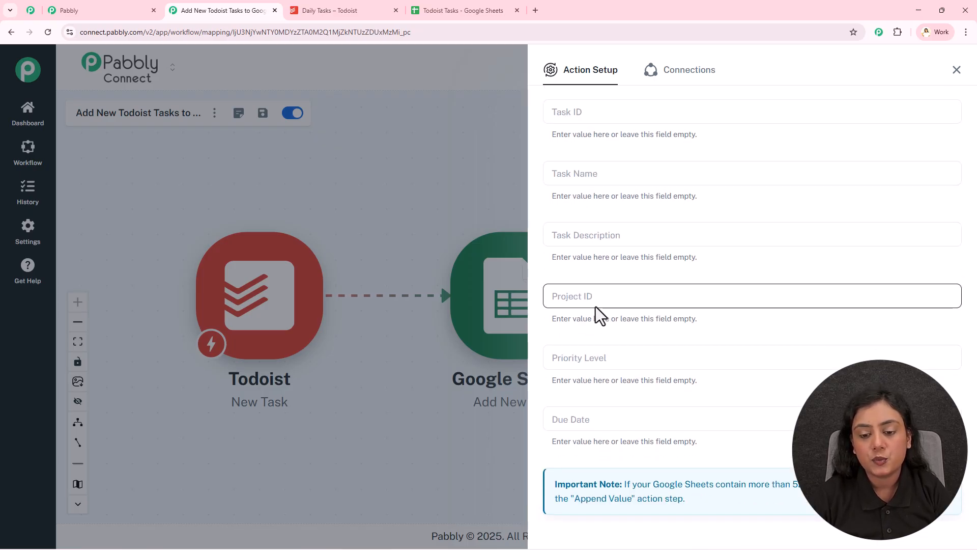
{"action": "left_click", "coordinate": [489, 9]}
{"action": "left_click_drag", "start_coordinate": [55, 159], "coordinate": [673, 161]}
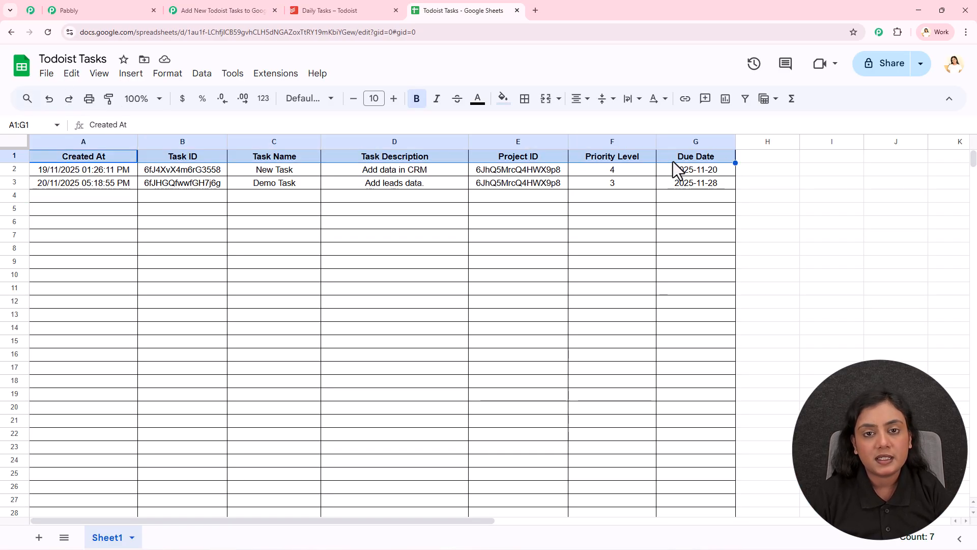
{"action": "left_click", "coordinate": [219, 10]}
{"action": "scroll", "coordinate": [662, 356], "scroll_direction": "up", "scroll_amount": 2}
{"action": "scroll", "coordinate": [726, 228], "scroll_direction": "up", "scroll_amount": 1}
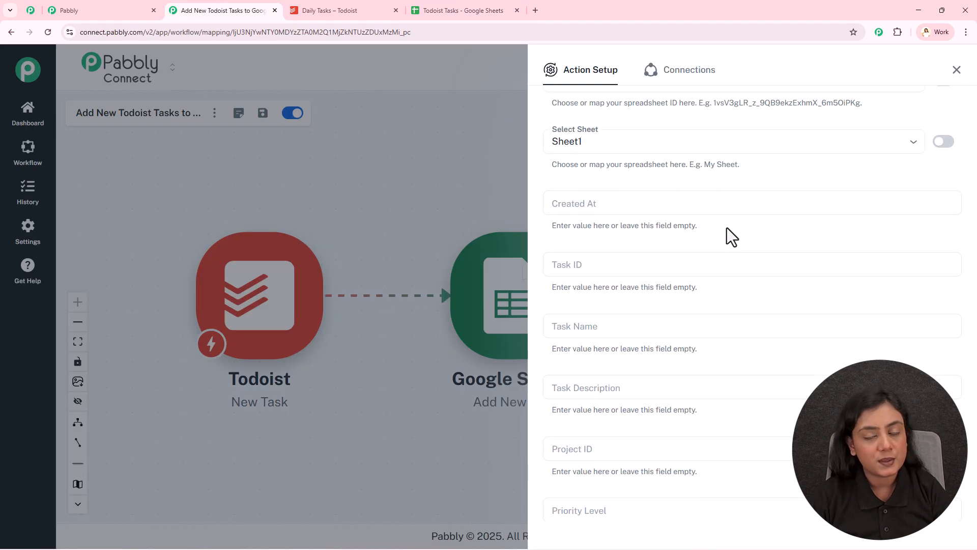
- Search the Todoist trigger data for a value matching the Created At field, using "CRE" and "DATE"
{"action": "left_click", "coordinate": [637, 202]}
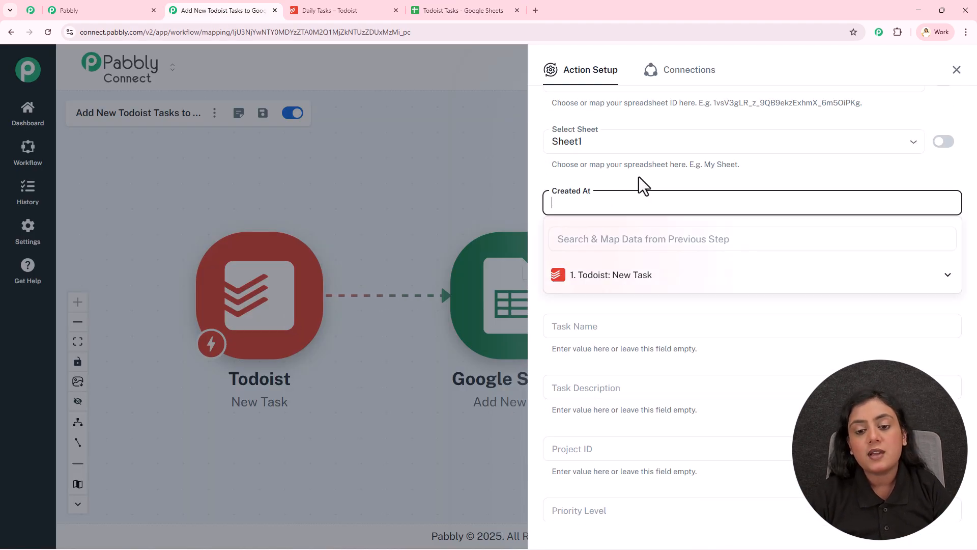
{"action": "left_click", "coordinate": [624, 241]}
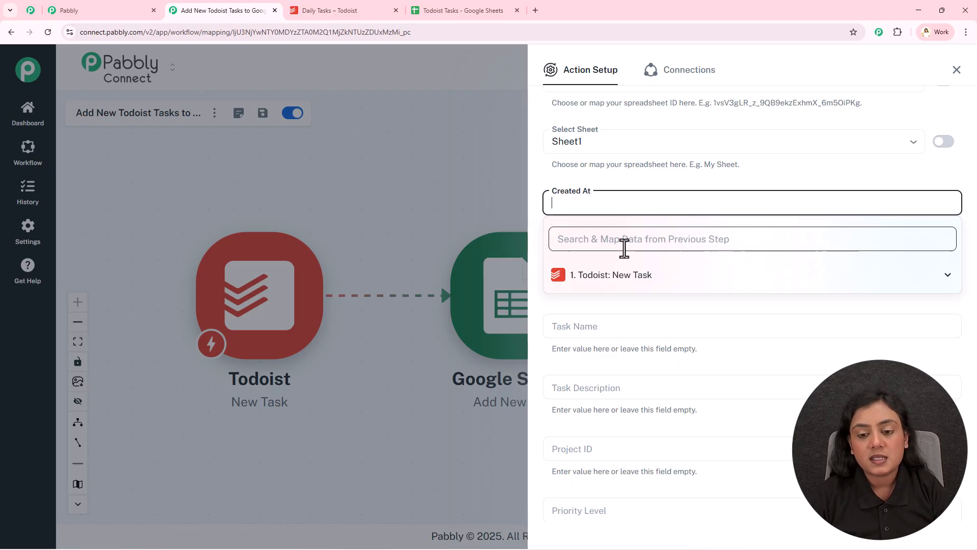
{"action": "type", "text": "CRE"}
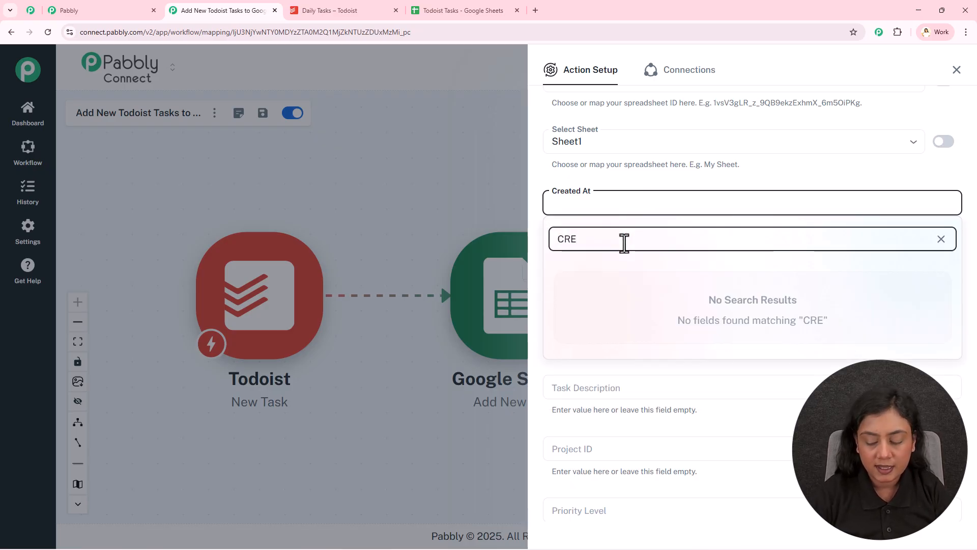
{"action": "key", "text": "BackSpace"}
{"action": "key", "text": "BackSpace"}
{"action": "key", "text": "BackSpace"}
{"action": "type", "text": "DATE"}
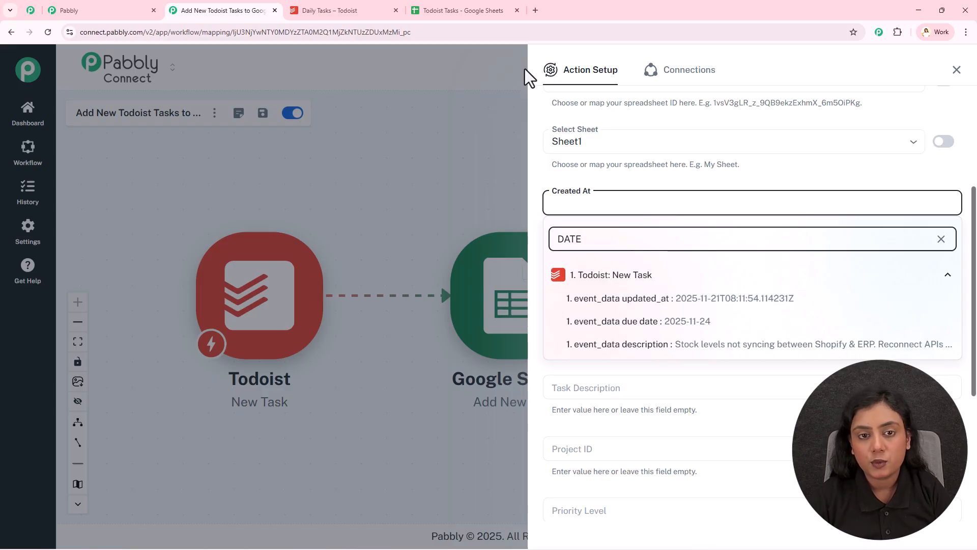
- Check the date format of the existing Created At entries in the spreadsheet and return to the workflow
{"action": "left_click", "coordinate": [455, 11]}
{"action": "left_click", "coordinate": [124, 185]}
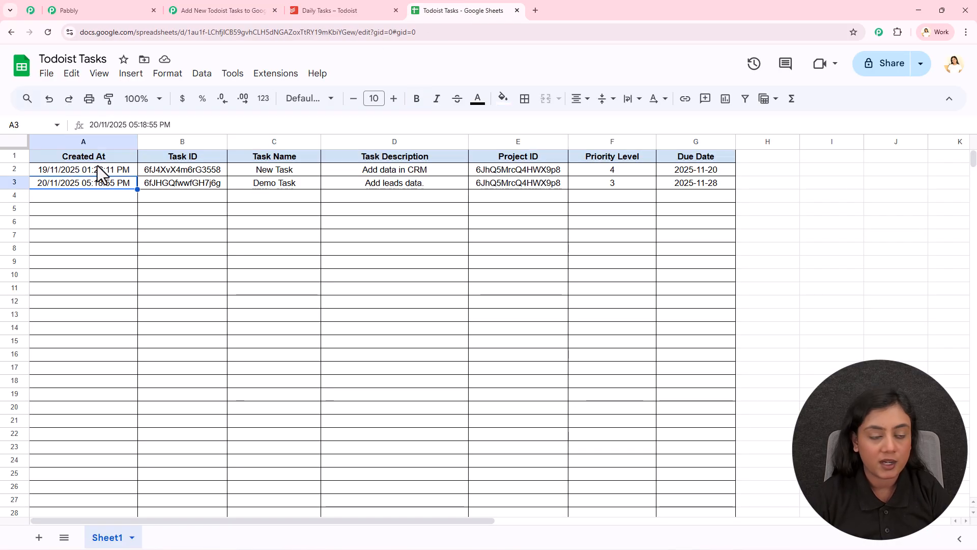
{"action": "left_click", "coordinate": [183, 8]}
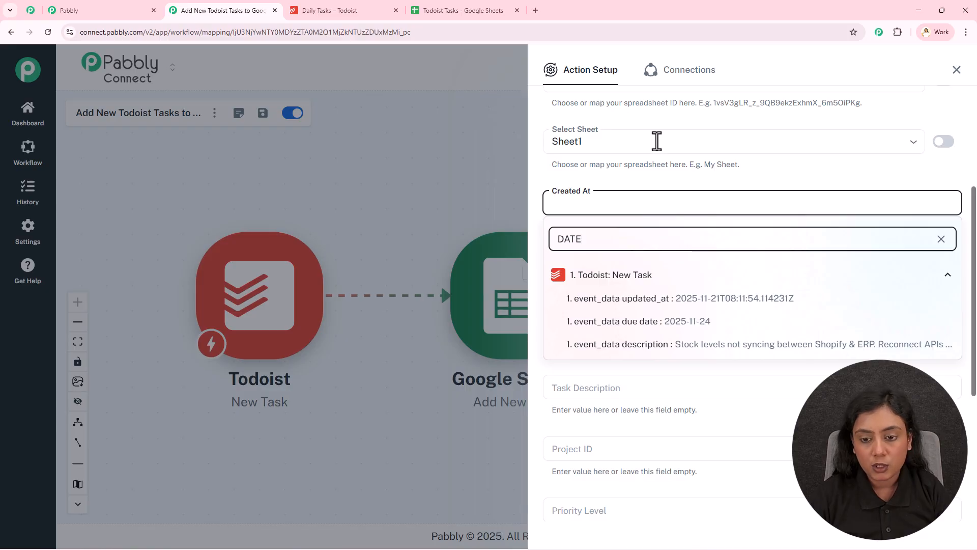
- Save the Google Sheets action with its column fields left empty and close its setup
{"action": "left_click", "coordinate": [687, 188]}
{"action": "scroll", "coordinate": [684, 394], "scroll_direction": "down", "scroll_amount": 5}
{"action": "left_click", "coordinate": [712, 472]}
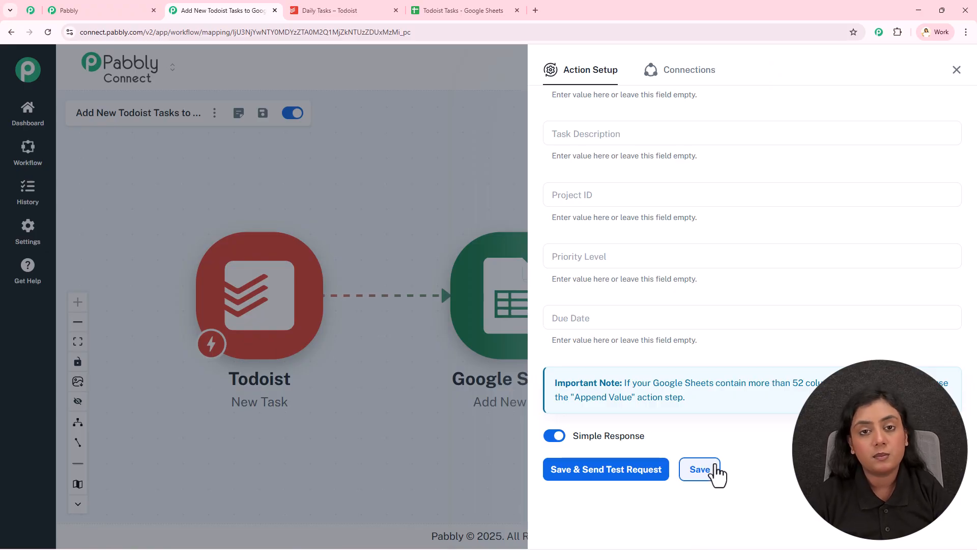
{"action": "left_click", "coordinate": [957, 71]}
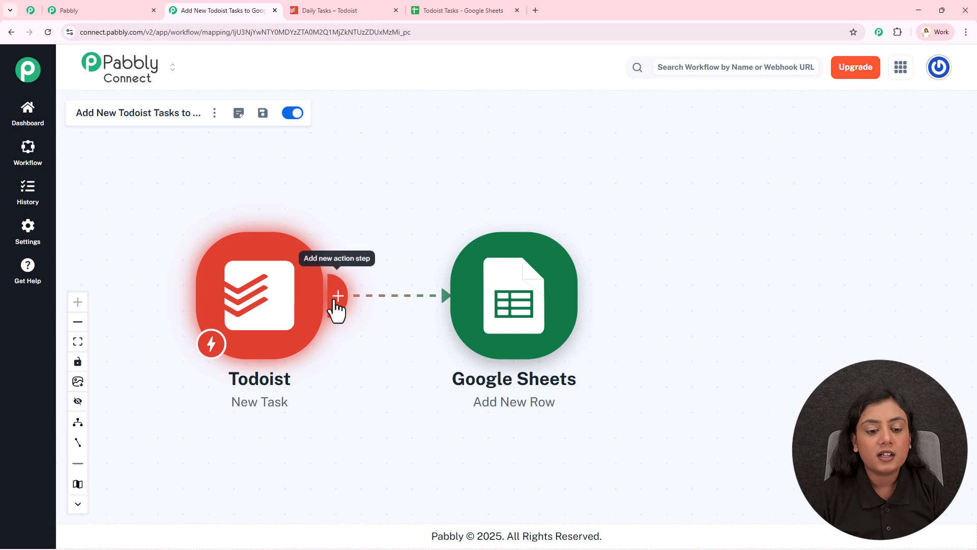
- Insert a DateTime Formatter (Pabbly) step right after the Todoist trigger with the event Format Date with Time Zone, and connect it
{"action": "left_click", "coordinate": [336, 305]}
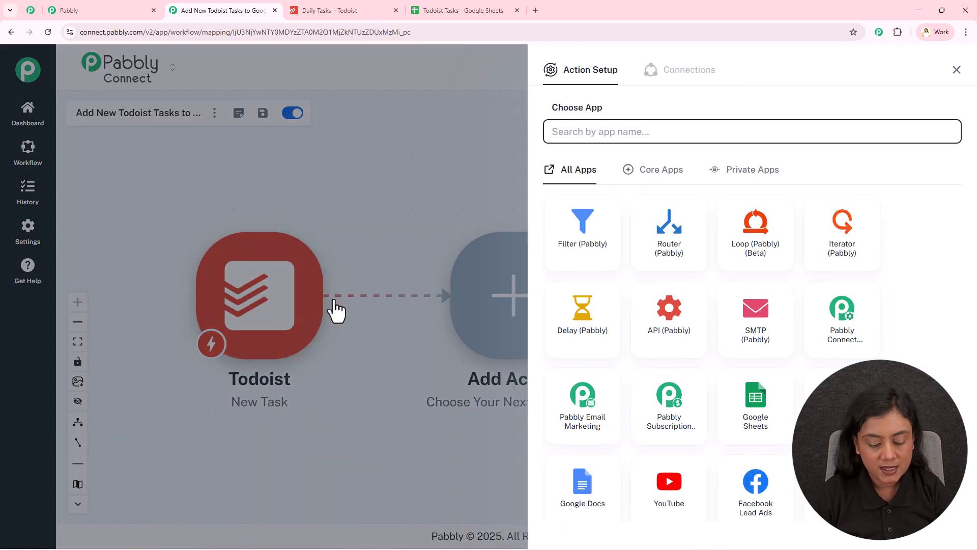
{"action": "type", "text": "dATE"}
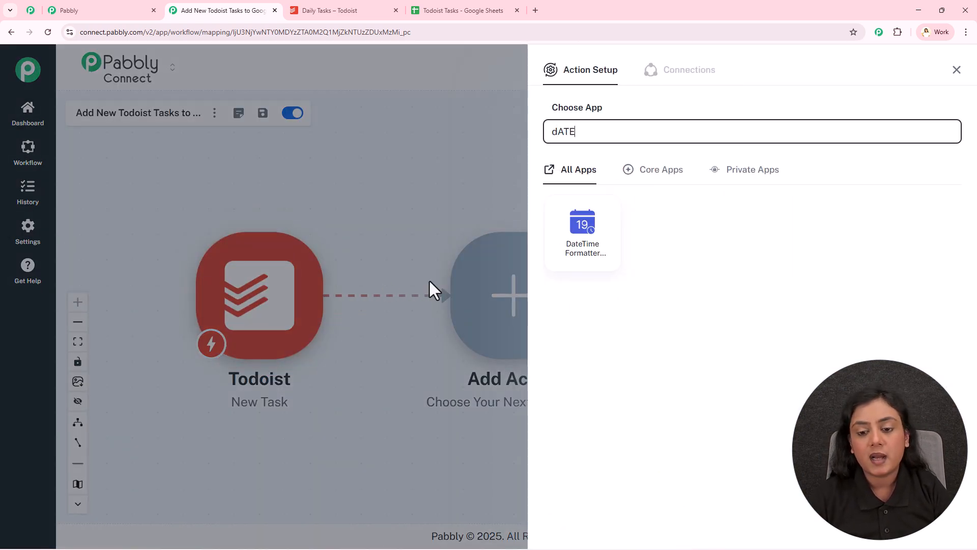
{"action": "left_click", "coordinate": [563, 247]}
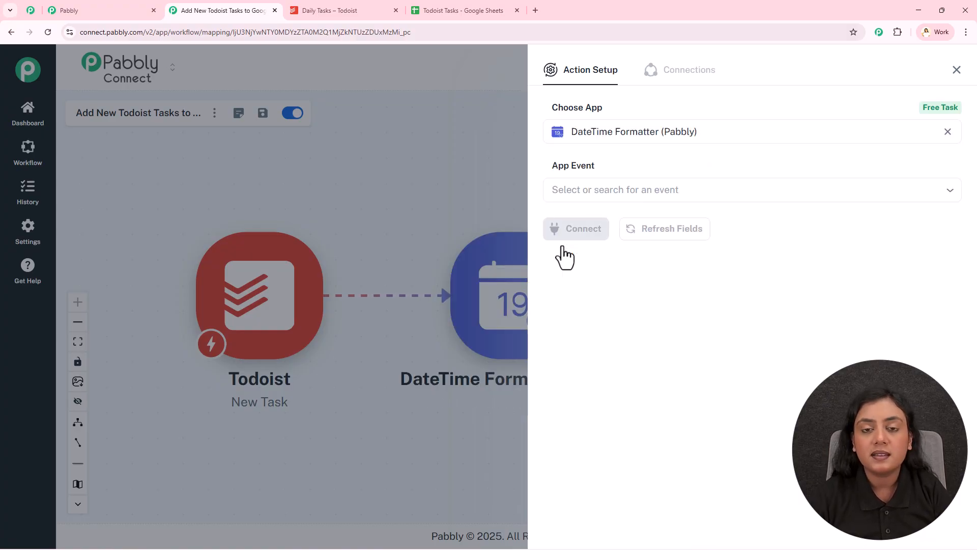
{"action": "mouse_move", "coordinate": [940, 111]}
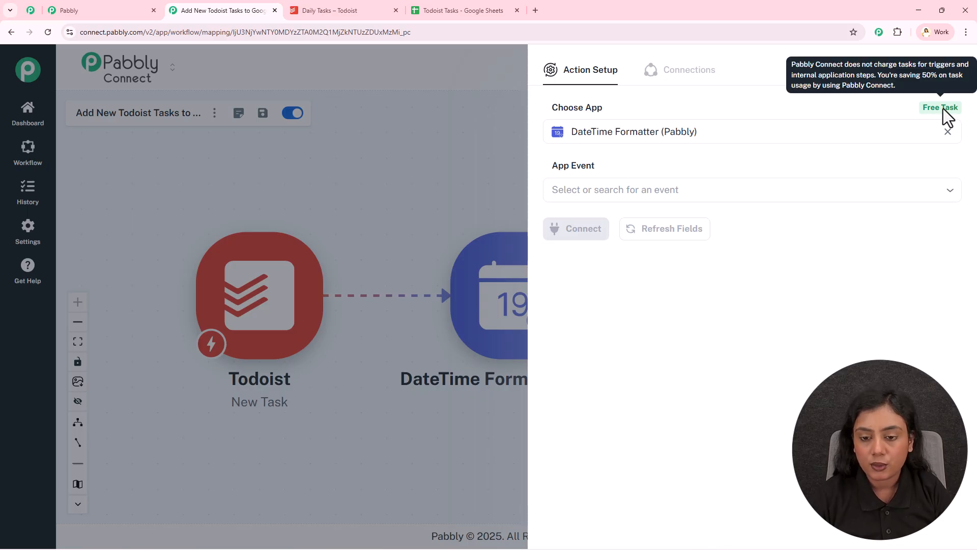
{"action": "left_click", "coordinate": [588, 189]}
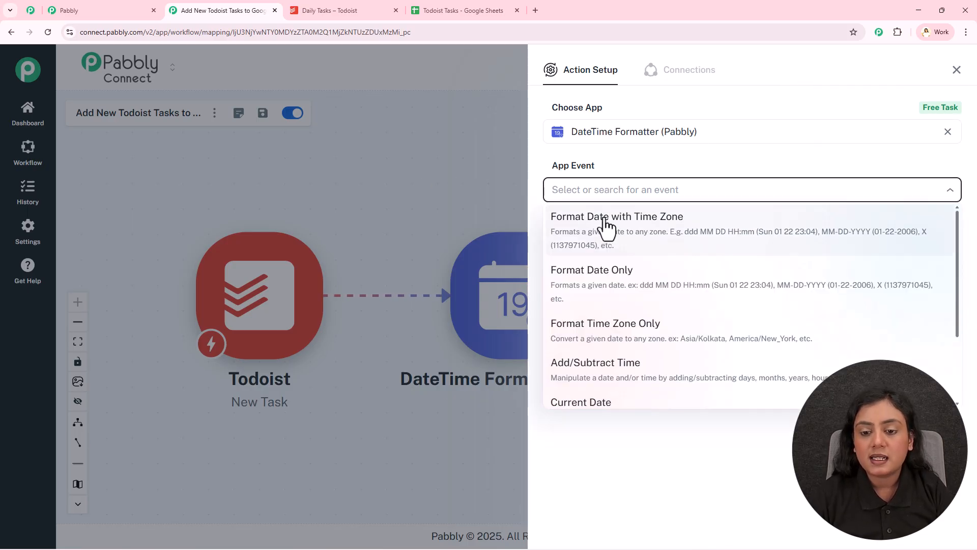
{"action": "left_click", "coordinate": [606, 227]}
{"action": "left_click", "coordinate": [580, 230]}
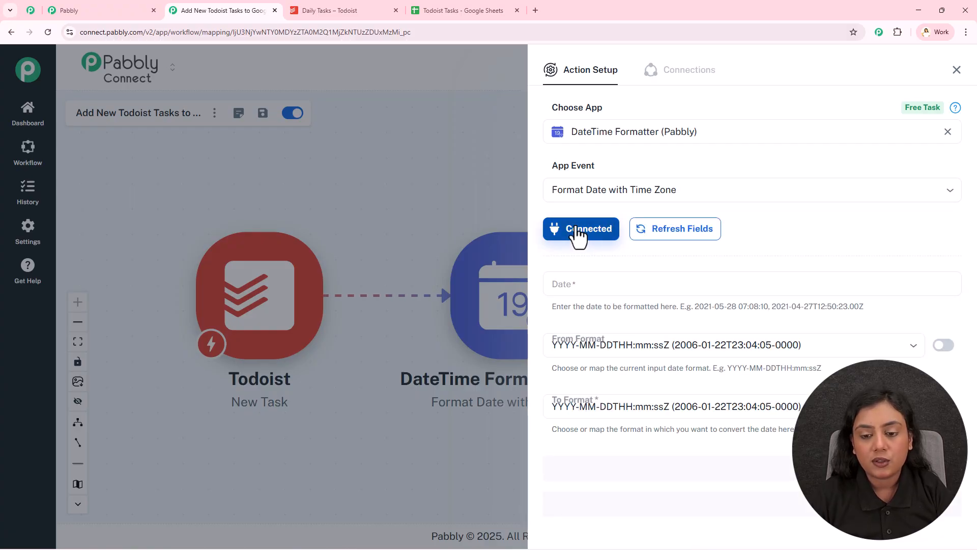
- Map the formatter's Date field to the triggered_at value from the Todoist New Task step
{"action": "scroll", "coordinate": [583, 246], "scroll_direction": "down", "scroll_amount": 2}
{"action": "left_click", "coordinate": [584, 180]}
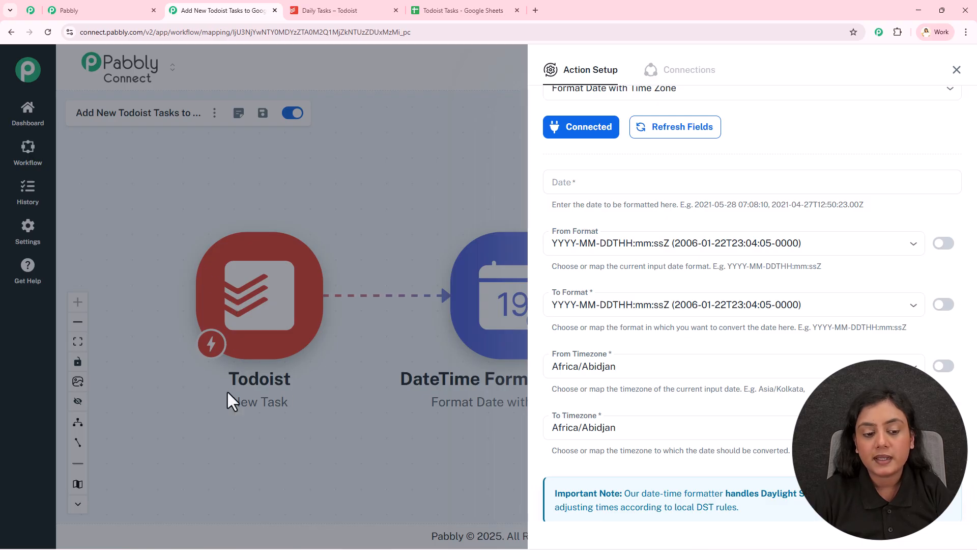
{"action": "left_click", "coordinate": [615, 183]}
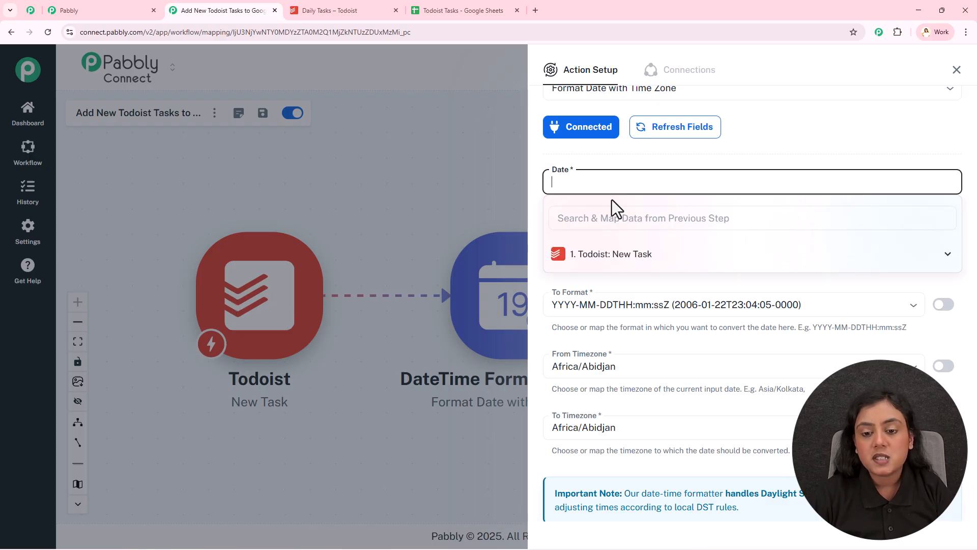
{"action": "left_click", "coordinate": [652, 261]}
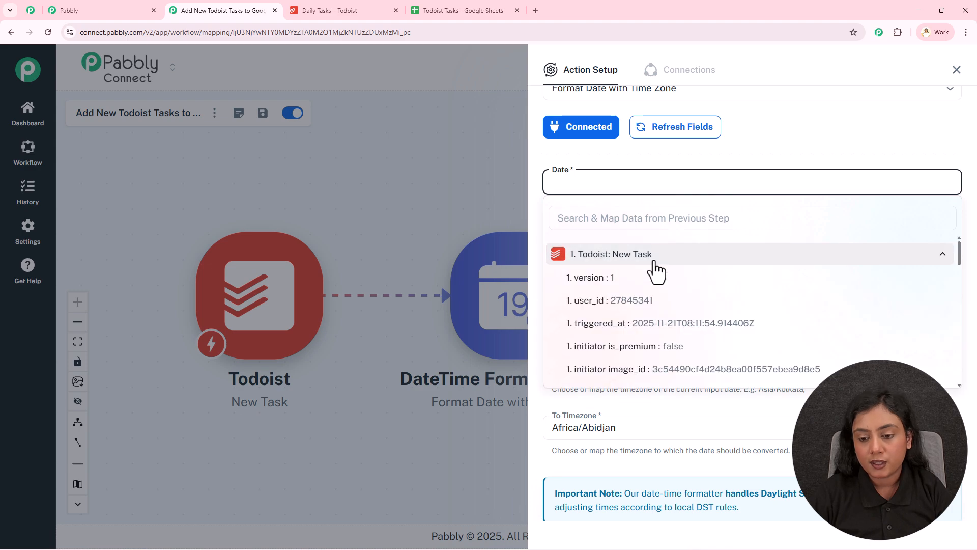
{"action": "left_click", "coordinate": [715, 326]}
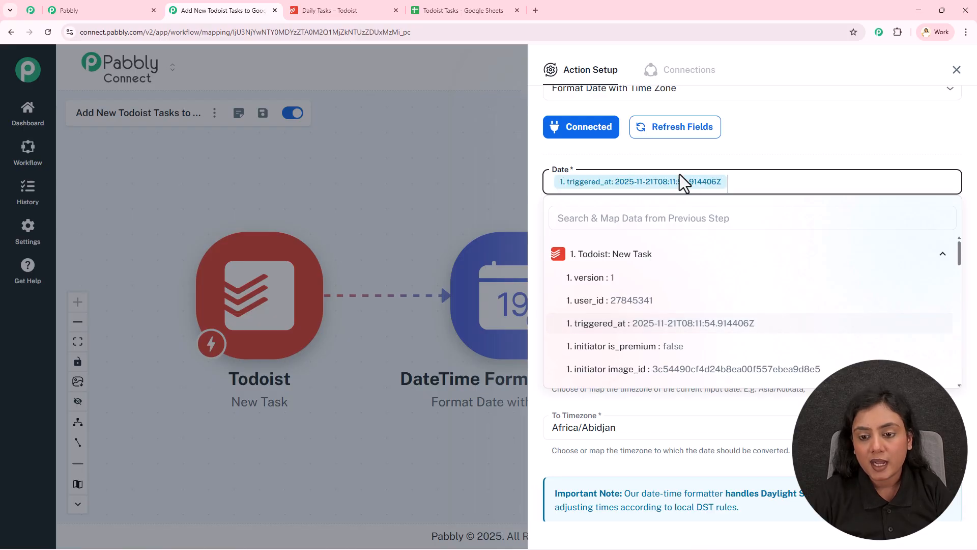
{"action": "left_click", "coordinate": [665, 152]}
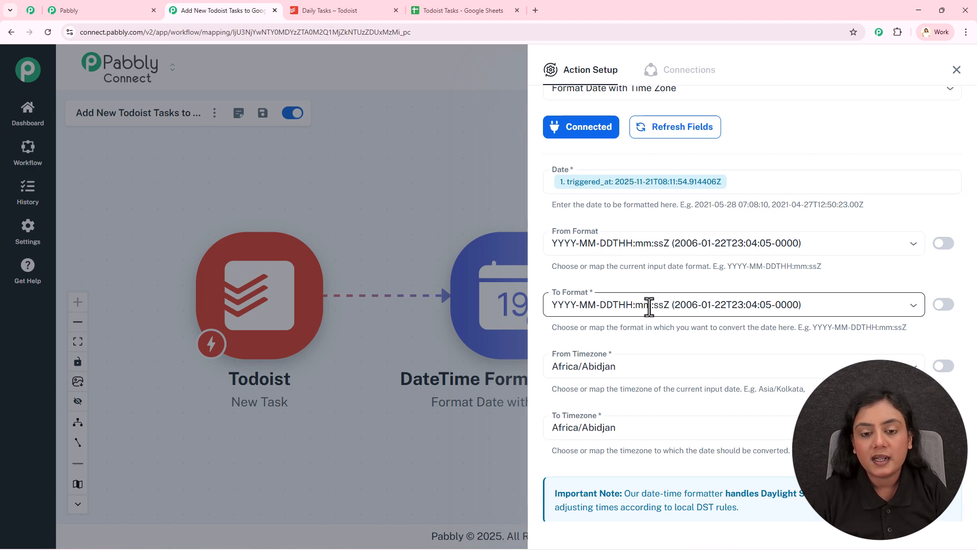
- Recheck the spreadsheet's Created At style, return to the workflow, and set the formatter's To Format to DD/MM/YYYY hh:mm:ss A
{"action": "left_click", "coordinate": [461, 9]}
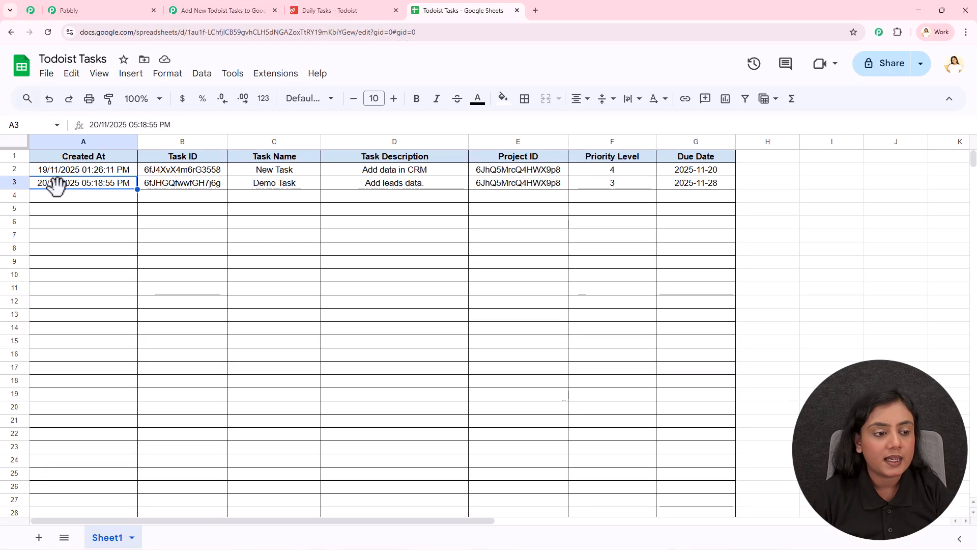
{"action": "left_click", "coordinate": [236, 9]}
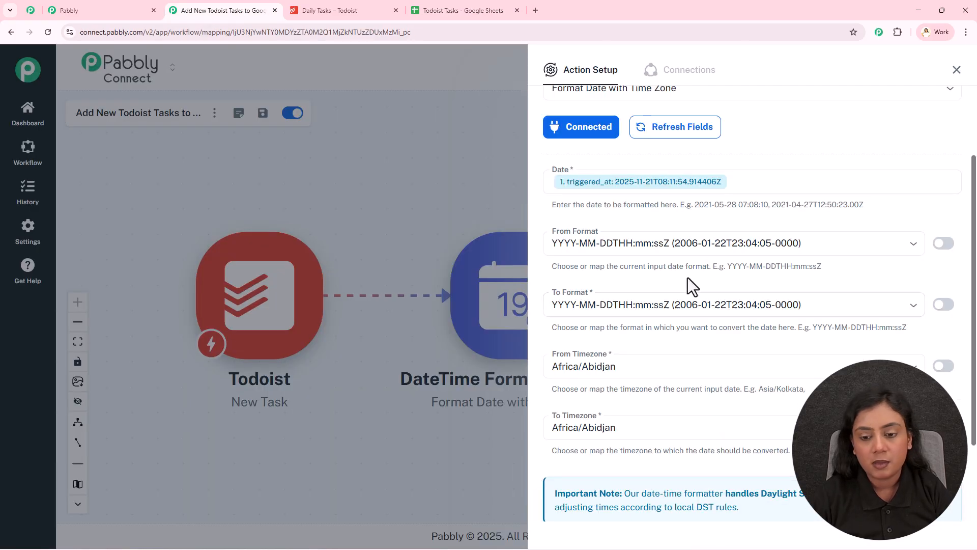
{"action": "left_click", "coordinate": [701, 302]}
{"action": "scroll", "coordinate": [680, 418], "scroll_direction": "down", "scroll_amount": 3}
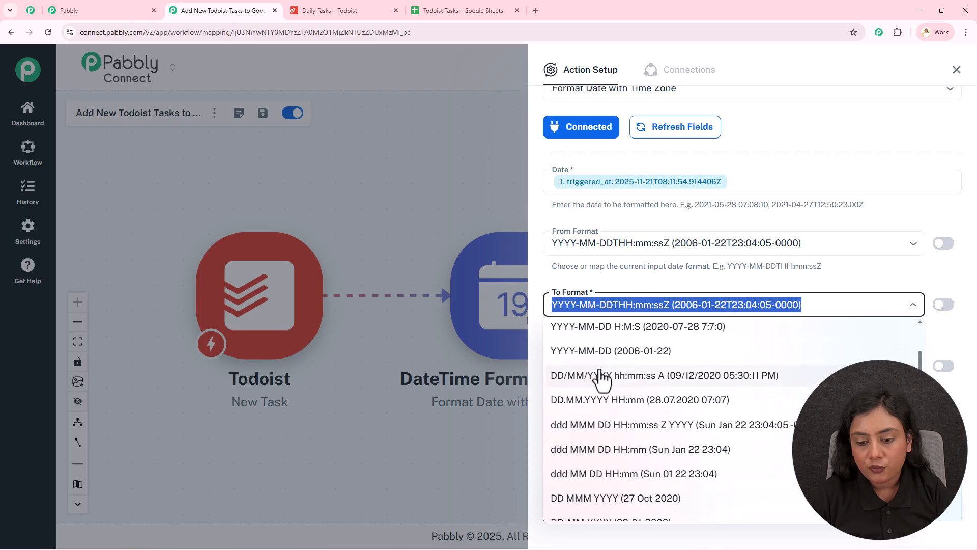
{"action": "left_click", "coordinate": [679, 383]}
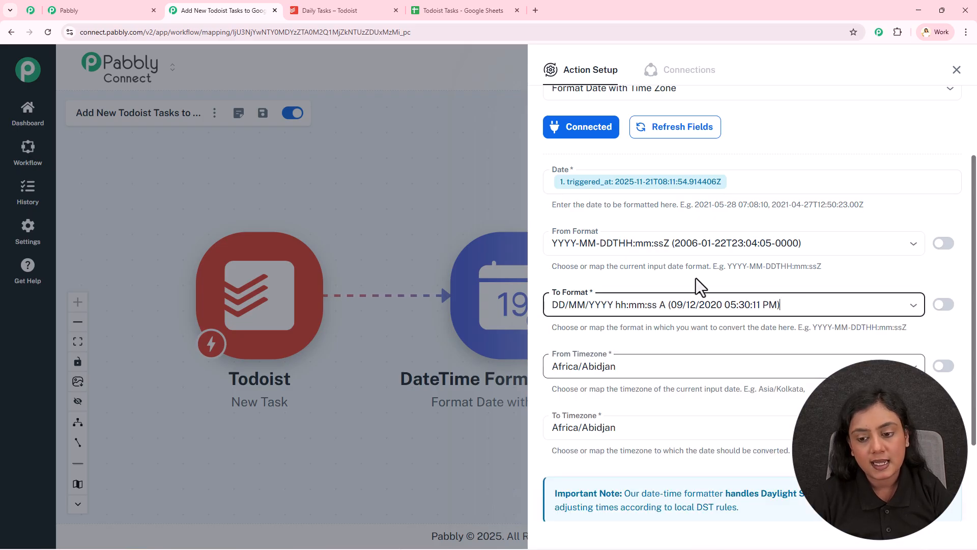
{"action": "left_click", "coordinate": [693, 303]}
{"action": "scroll", "coordinate": [667, 367], "scroll_direction": "down", "scroll_amount": 4}
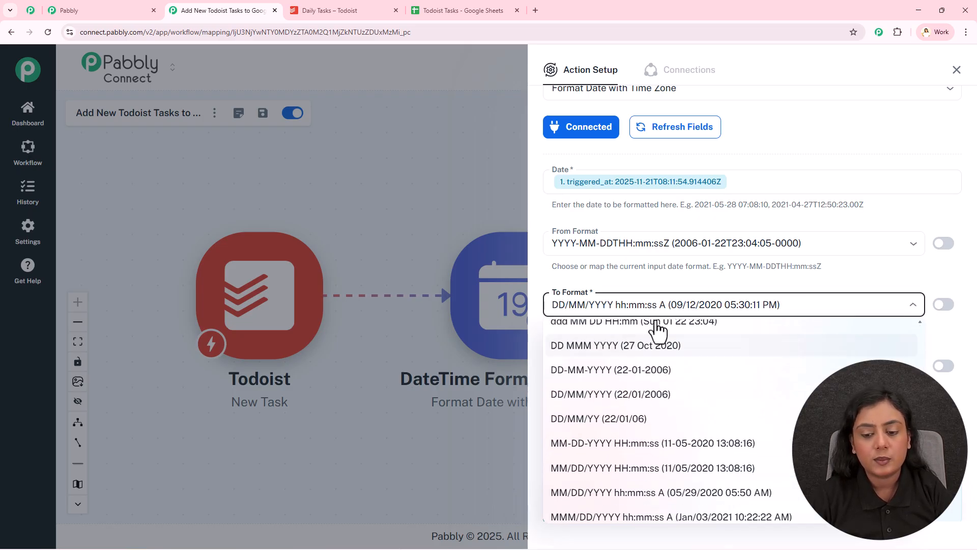
{"action": "left_click", "coordinate": [649, 288]}
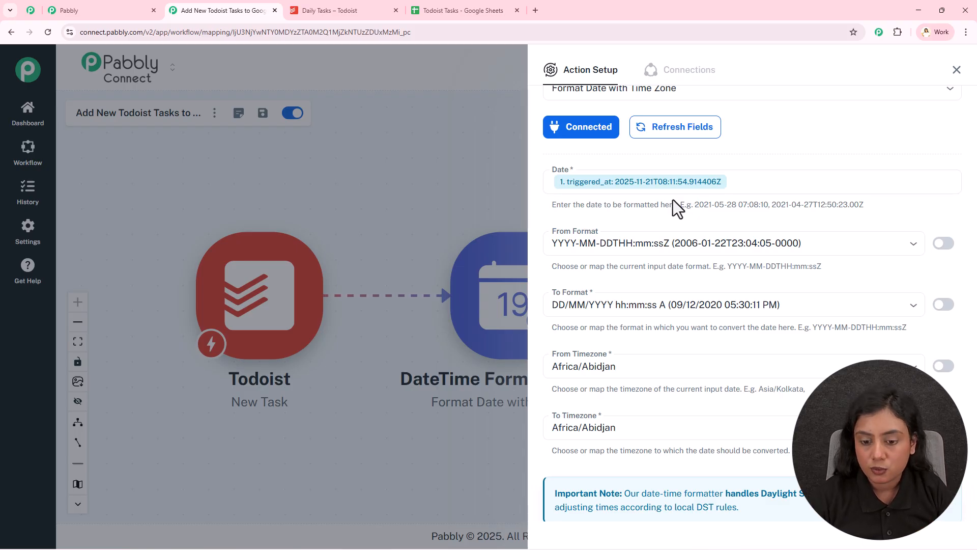
- Set the formatter's From Timezone to Etc/UTC and its To Timezone to Asia/Kolkata
{"action": "left_click", "coordinate": [640, 365]}
{"action": "type", "text": "U"}
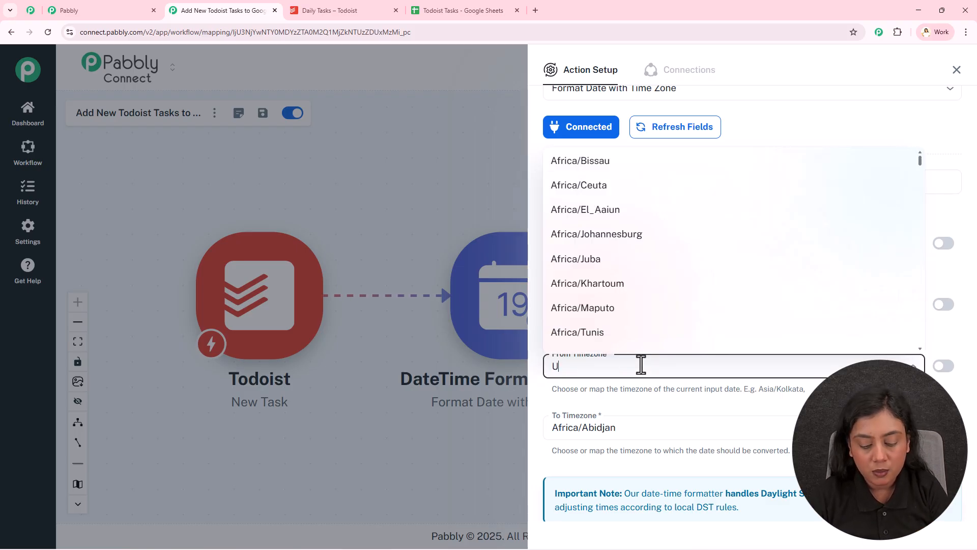
{"action": "type", "text": "TC"}
{"action": "left_click", "coordinate": [629, 394]}
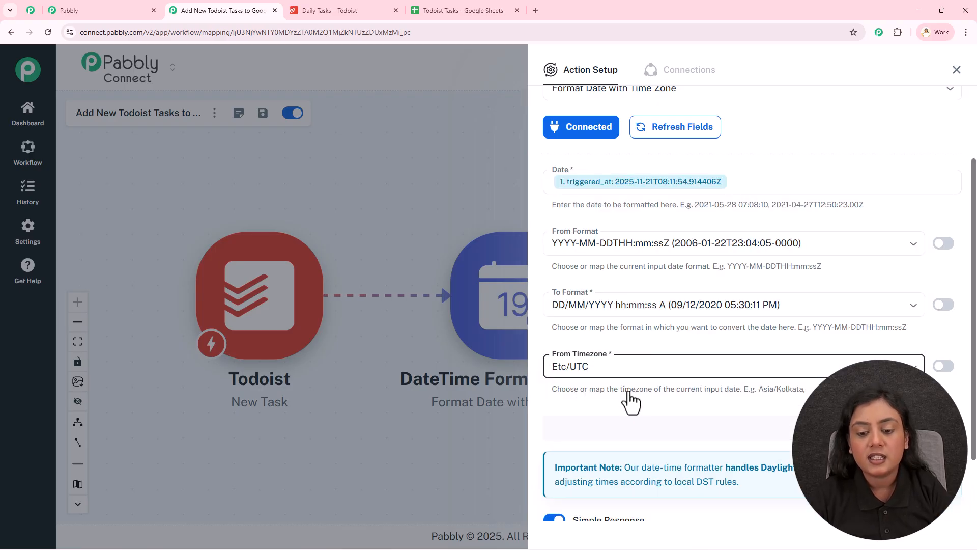
{"action": "scroll", "coordinate": [628, 389], "scroll_direction": "down", "scroll_amount": 2}
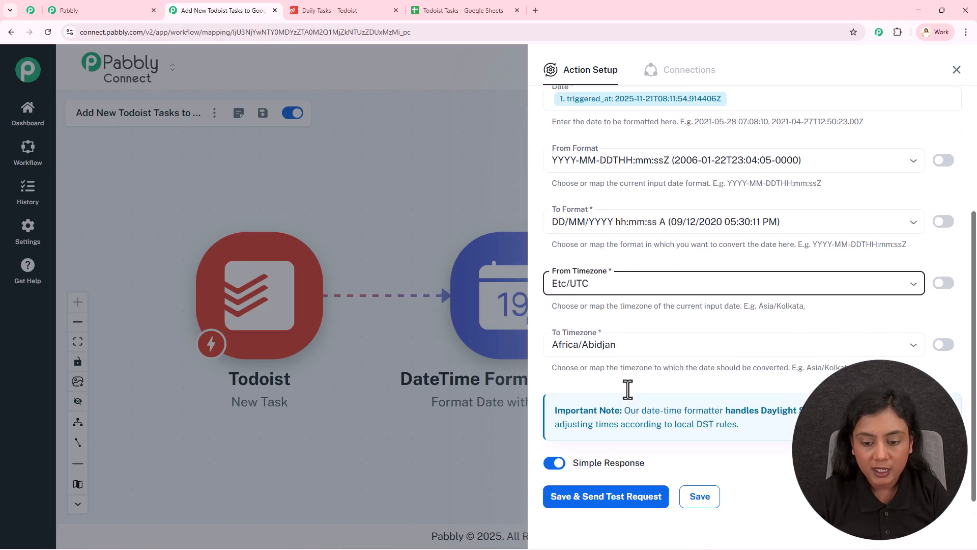
{"action": "left_click", "coordinate": [633, 321]}
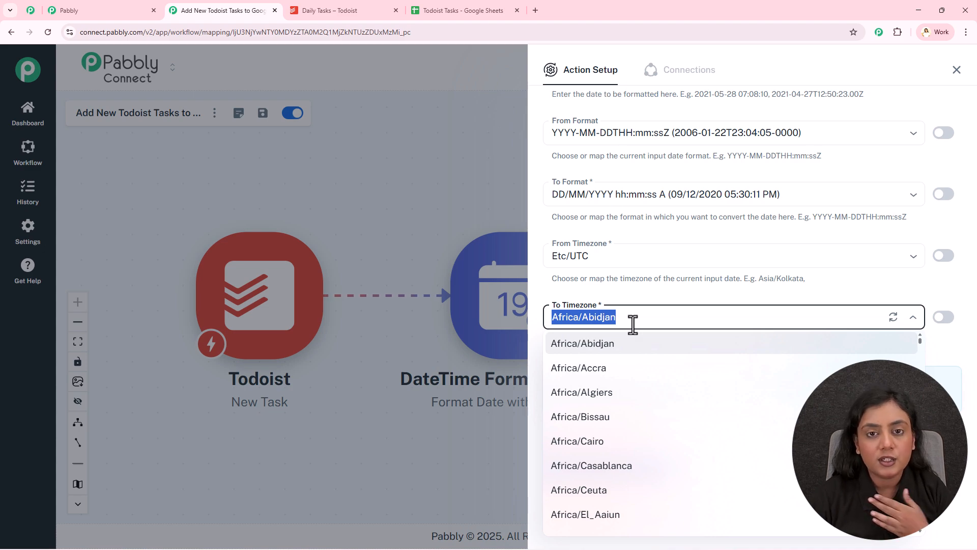
{"action": "type", "text": "KOL"}
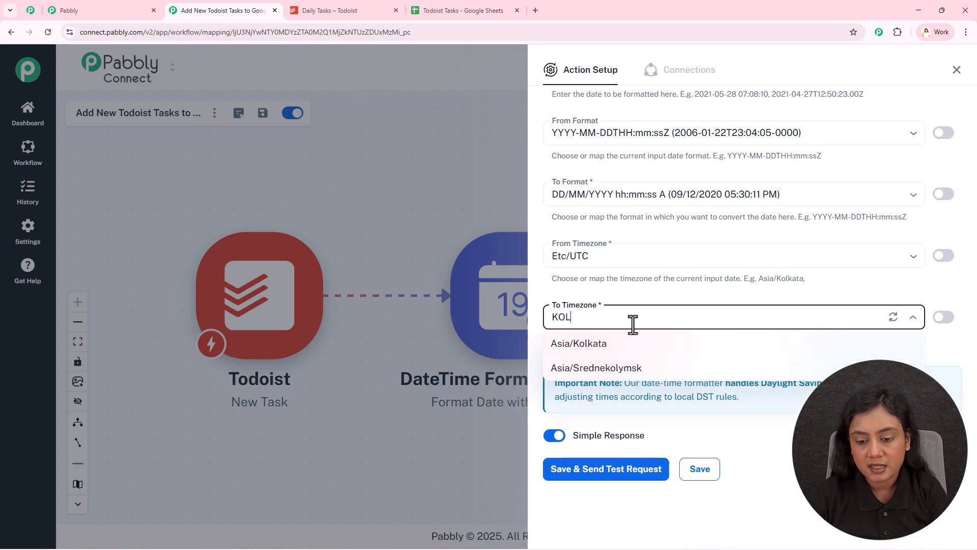
{"action": "left_click", "coordinate": [628, 351]}
- Save the DateTime Formatter step with a test request, check the returned result, and close its setup
{"action": "left_click", "coordinate": [619, 469]}
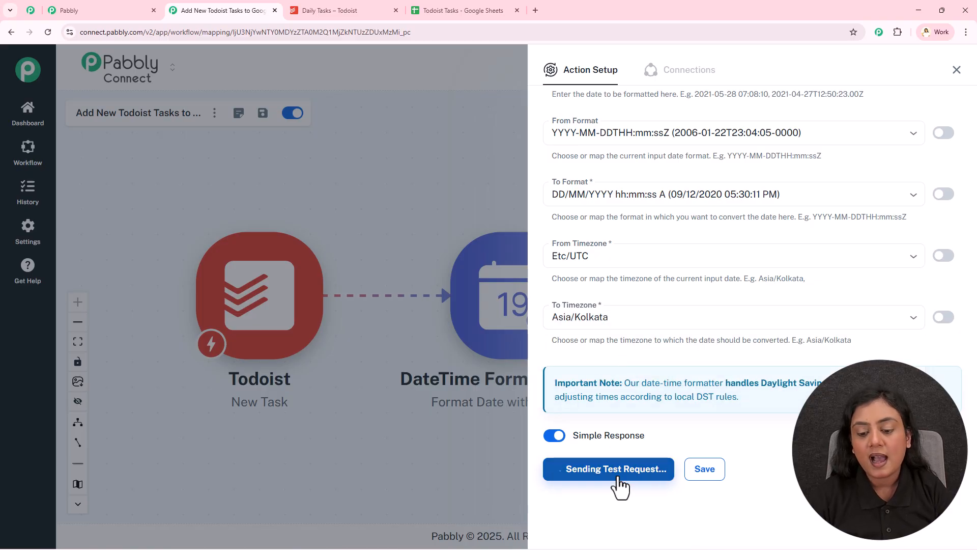
{"action": "scroll", "coordinate": [783, 447], "scroll_direction": "down", "scroll_amount": 3}
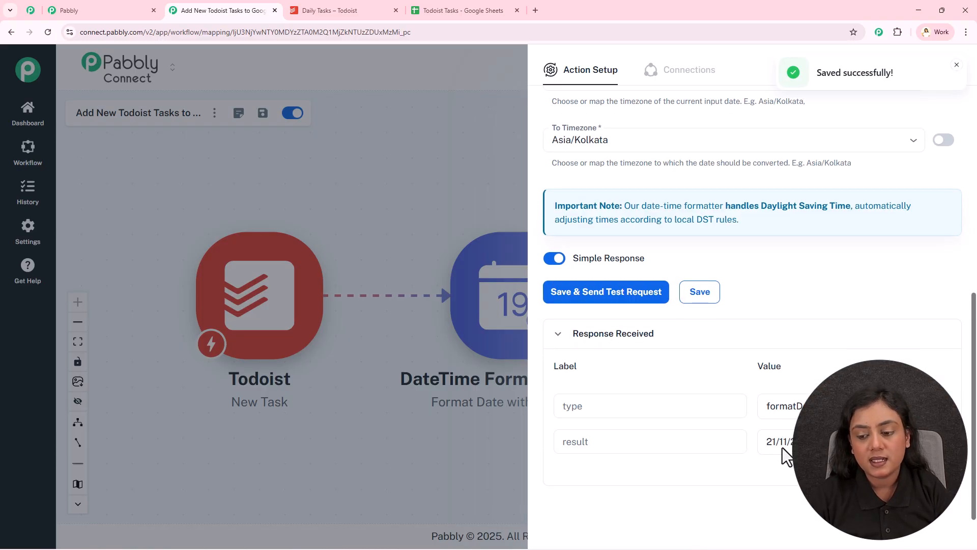
{"action": "left_click_drag", "start_coordinate": [764, 442], "coordinate": [814, 444]}
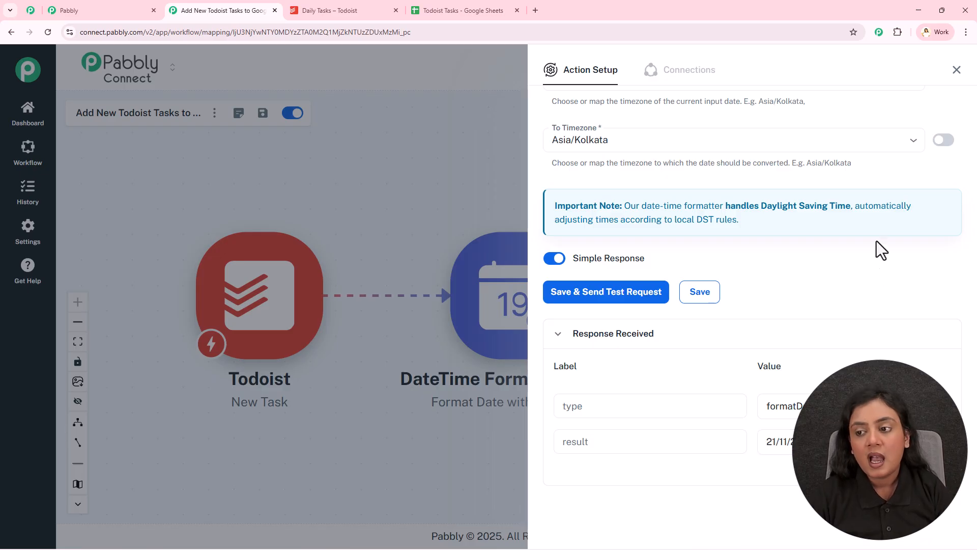
{"action": "left_click", "coordinate": [955, 71]}
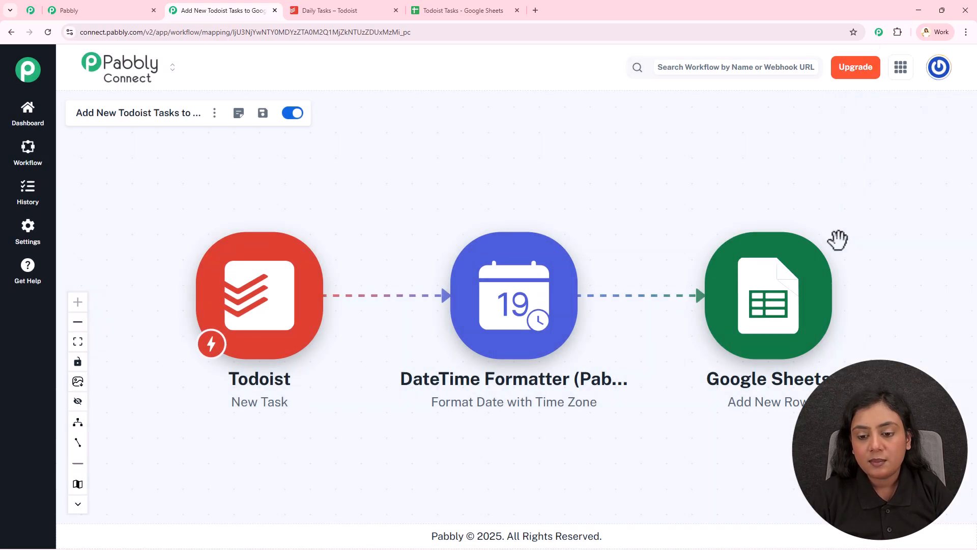
- Open the Google Sheets action and map Created At to the result from the DateTime Formatter step
{"action": "left_click", "coordinate": [796, 305]}
{"action": "scroll", "coordinate": [610, 351], "scroll_direction": "down", "scroll_amount": 4}
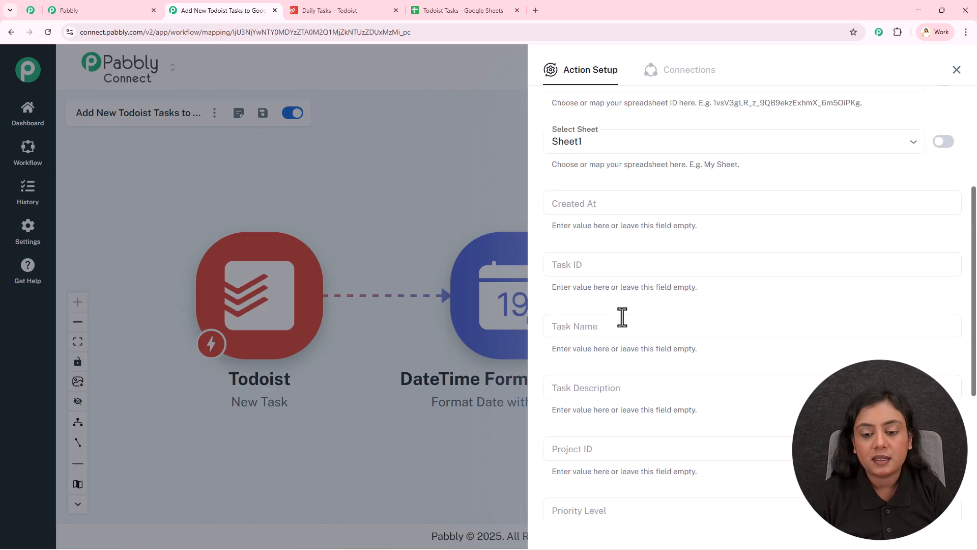
{"action": "left_click", "coordinate": [664, 202]}
{"action": "left_click", "coordinate": [667, 301]}
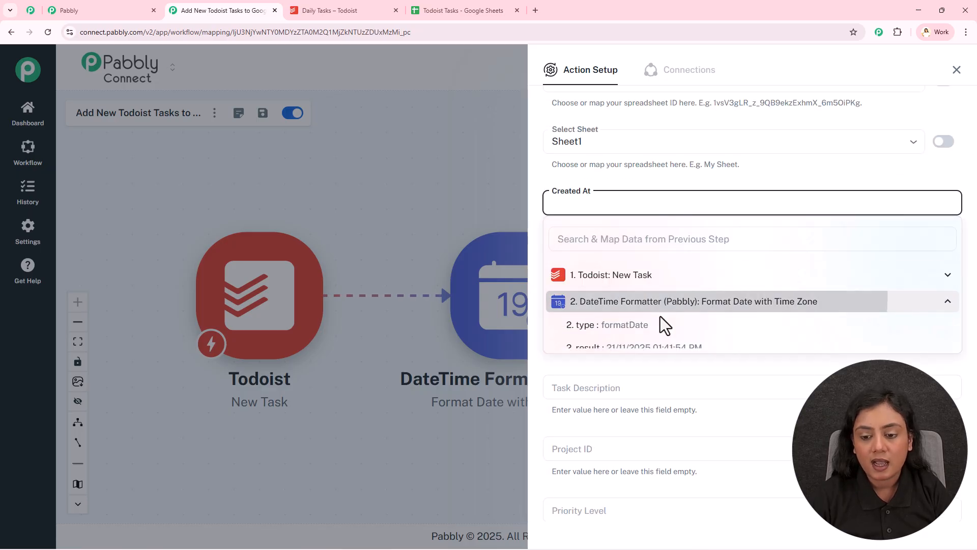
{"action": "left_click", "coordinate": [659, 346]}
- Map the Task ID field to event_data id from the Todoist New Task step
{"action": "left_click", "coordinate": [630, 265]}
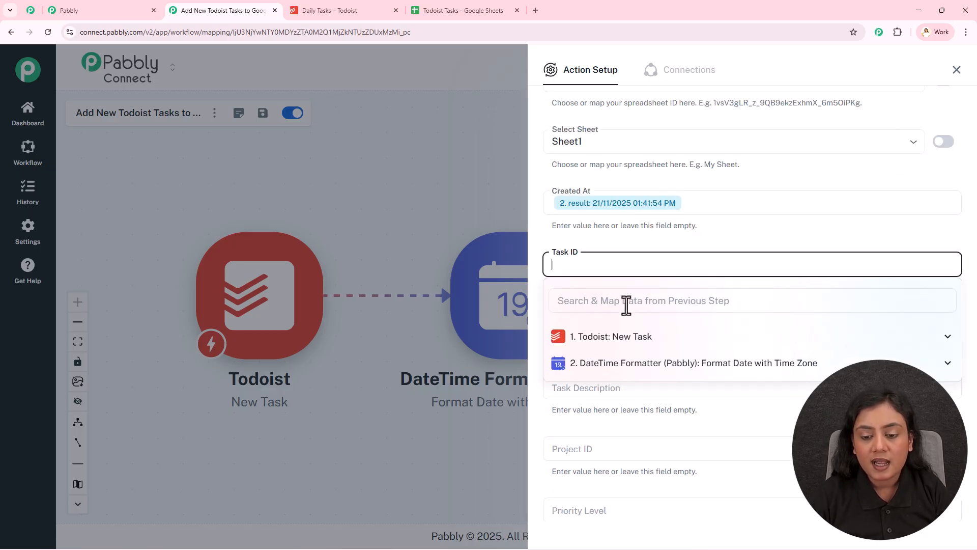
{"action": "left_click", "coordinate": [626, 340]}
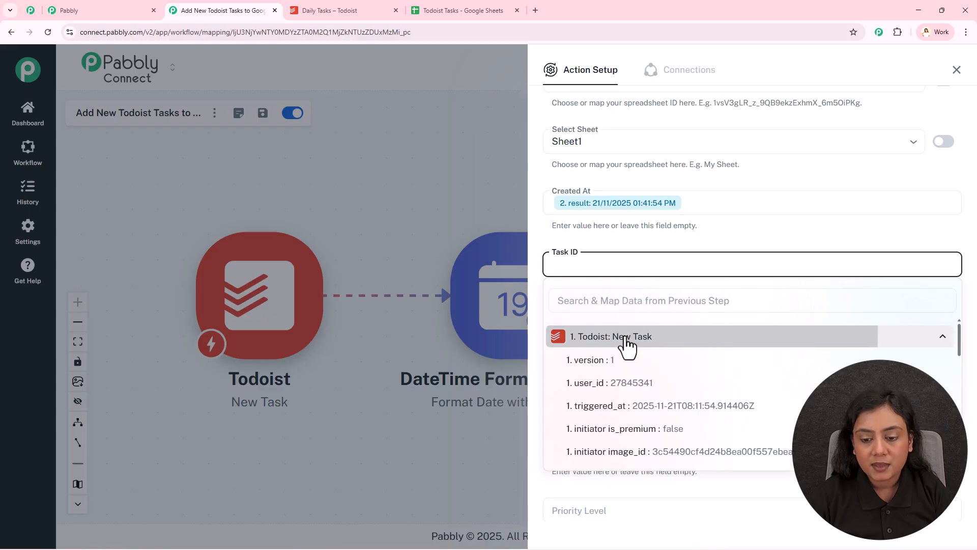
{"action": "scroll", "coordinate": [621, 391], "scroll_direction": "down", "scroll_amount": 5}
{"action": "left_click", "coordinate": [630, 383]}
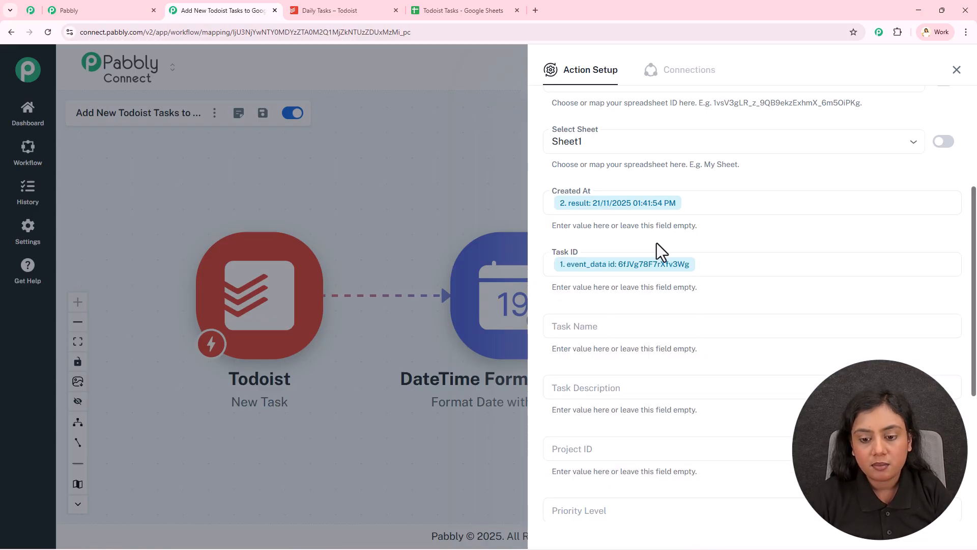
- Map the Task Name field to event_data content from the Todoist New Task step
{"action": "scroll", "coordinate": [649, 241], "scroll_direction": "down", "scroll_amount": 2}
{"action": "left_click", "coordinate": [638, 224]}
{"action": "left_click", "coordinate": [622, 261]}
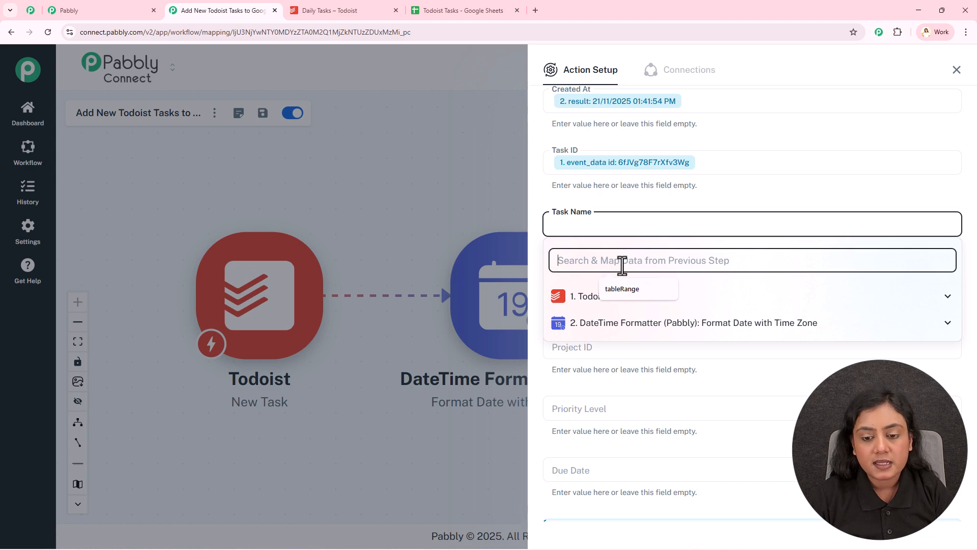
{"action": "type", "text": "in"}
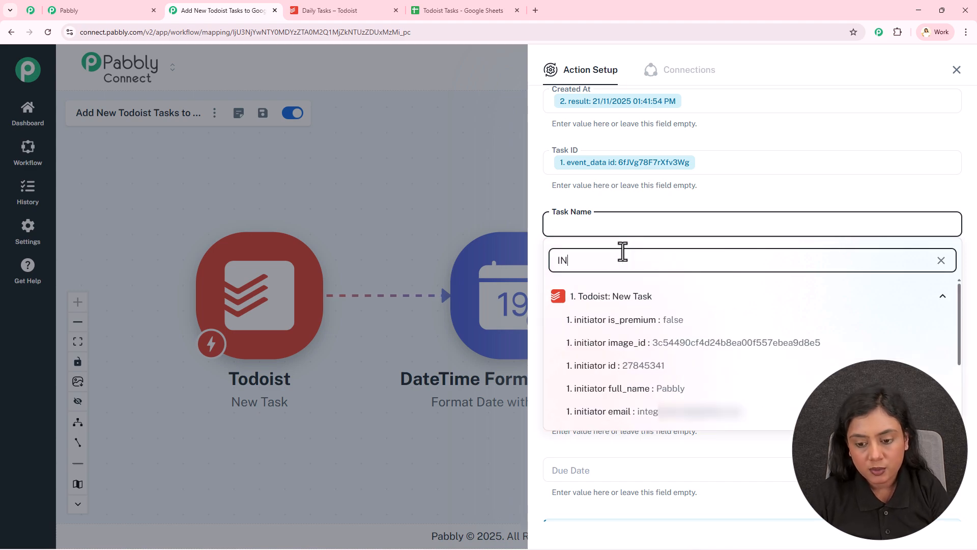
{"action": "left_click", "coordinate": [646, 320]}
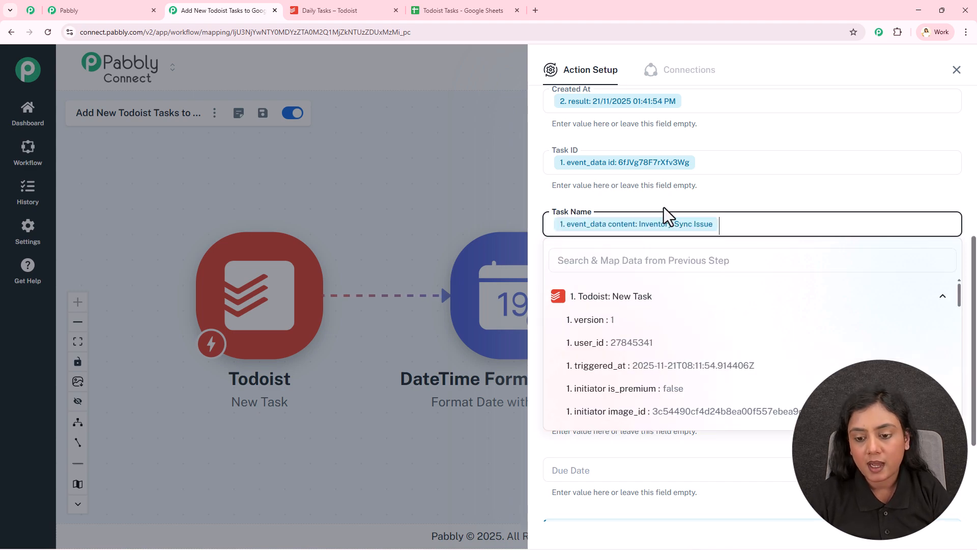
{"action": "left_click", "coordinate": [667, 199]}
- Map the Task Description field to event_data description from the Todoist New Task step
{"action": "left_click", "coordinate": [646, 295]}
{"action": "left_click", "coordinate": [638, 316]}
{"action": "type", "text": "co"}
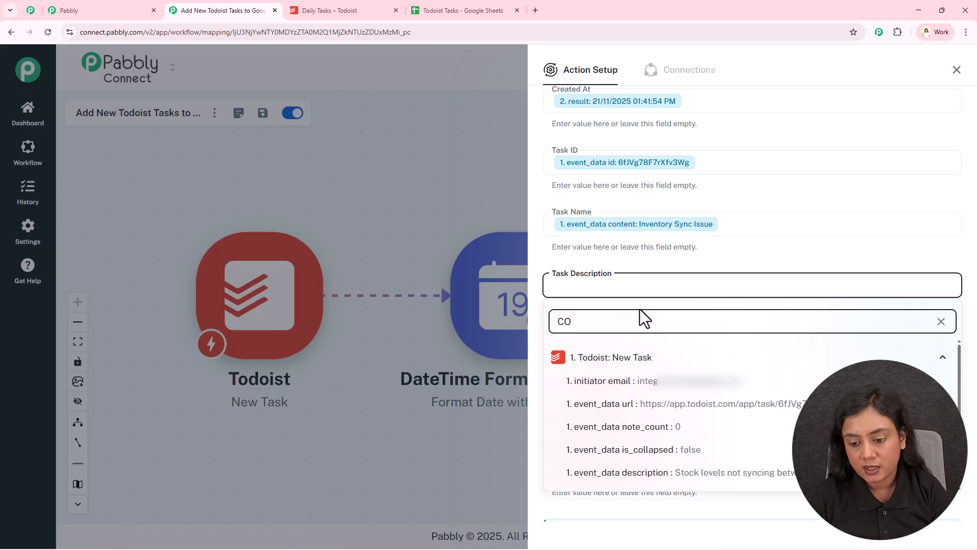
{"action": "left_click", "coordinate": [676, 473]}
{"action": "left_click", "coordinate": [700, 264]}
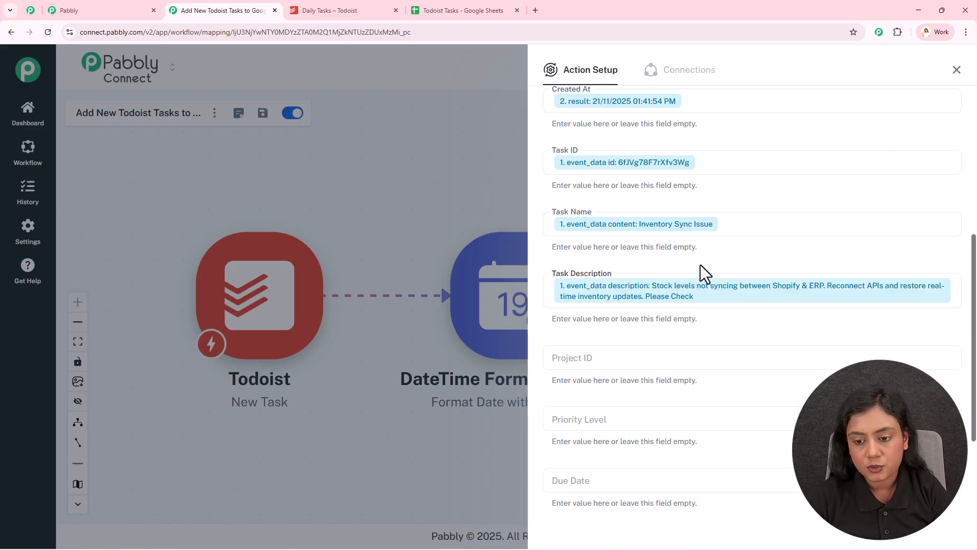
- Map the Project ID field to event_data project_id from the Todoist New Task step
{"action": "scroll", "coordinate": [700, 265], "scroll_direction": "down", "scroll_amount": 3}
{"action": "left_click", "coordinate": [619, 198]}
{"action": "left_click", "coordinate": [612, 233]}
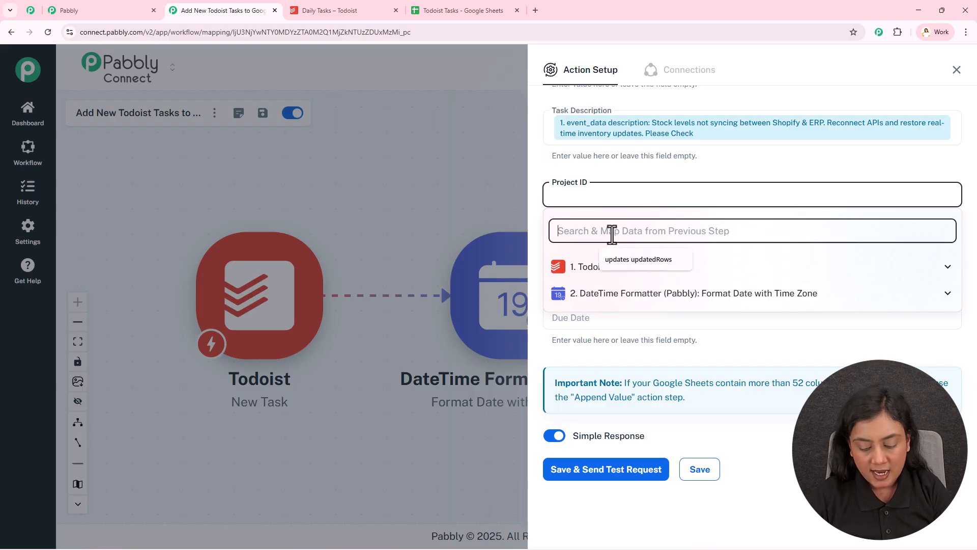
{"action": "type", "text": "ID"}
{"action": "scroll", "coordinate": [631, 333], "scroll_direction": "down", "scroll_amount": 2}
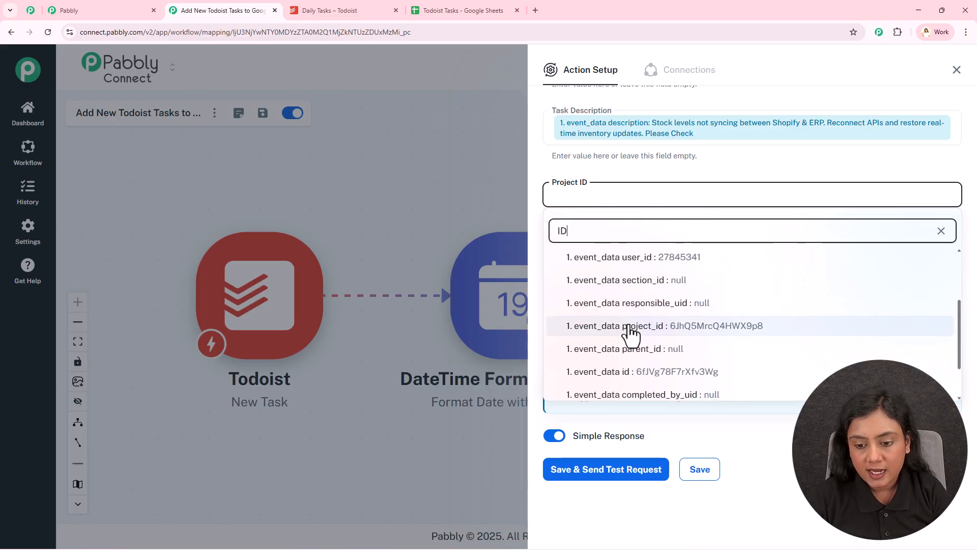
{"action": "left_click", "coordinate": [630, 325]}
- Map the Priority Level field to event_data priority from the Todoist New Task step
{"action": "left_click", "coordinate": [615, 210]}
{"action": "left_click", "coordinate": [606, 255]}
{"action": "left_click", "coordinate": [611, 292]}
{"action": "type", "text": "PRI"}
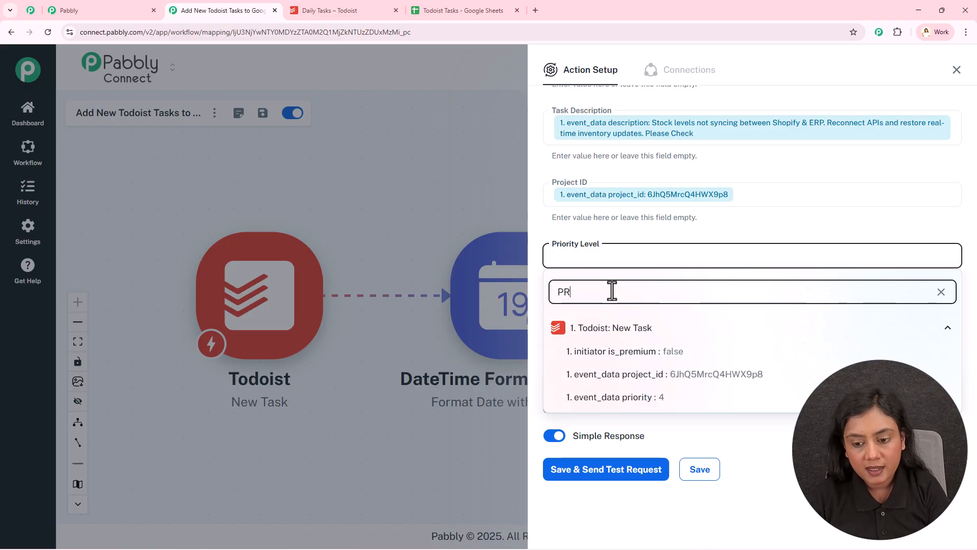
{"action": "left_click", "coordinate": [628, 351]}
{"action": "left_click", "coordinate": [609, 233]}
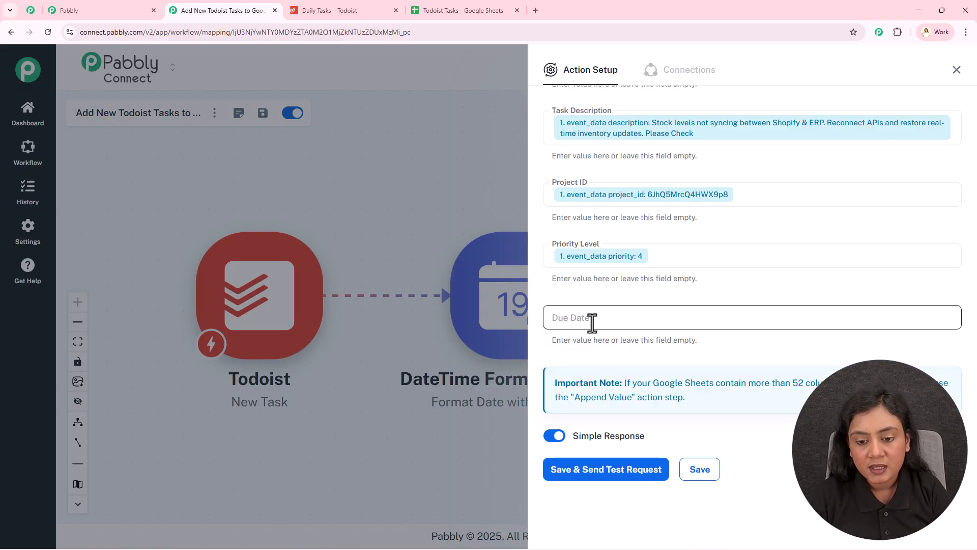
- Map the Due Date field to event_data due date from the Todoist New Task step
{"action": "left_click", "coordinate": [589, 318]}
{"action": "left_click", "coordinate": [586, 351]}
{"action": "type", "text": "DUE"}
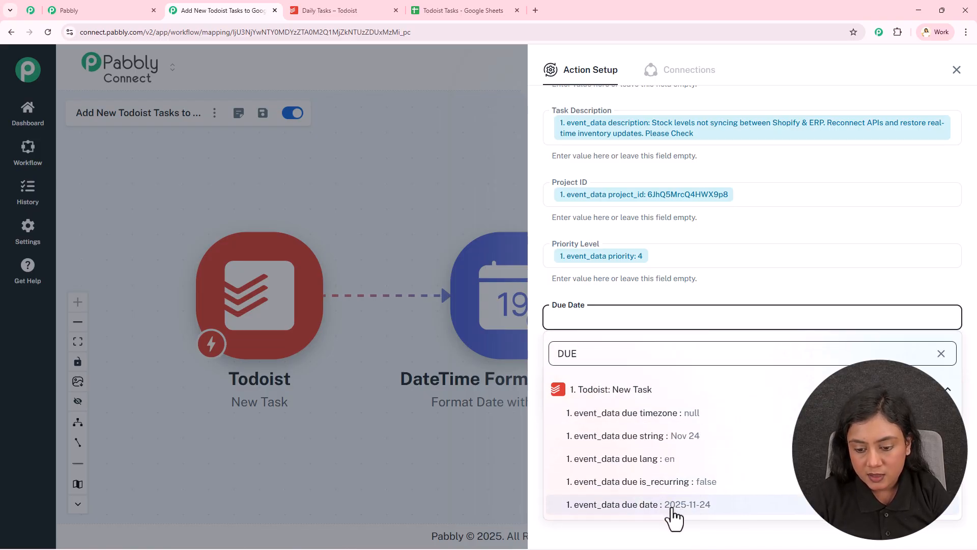
{"action": "left_click", "coordinate": [670, 505]}
- Review the mapped fields, save the Google Sheets action with a test request, and view the received response
{"action": "left_click", "coordinate": [682, 299]}
{"action": "scroll", "coordinate": [682, 297], "scroll_direction": "up", "scroll_amount": 6}
{"action": "scroll", "coordinate": [682, 298], "scroll_direction": "down", "scroll_amount": 6}
{"action": "left_click", "coordinate": [643, 475]}
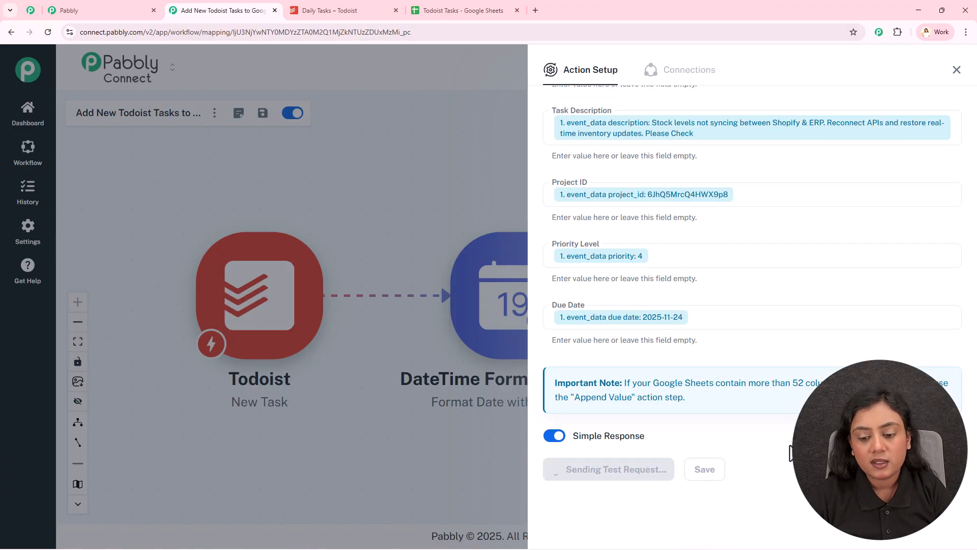
{"action": "scroll", "coordinate": [790, 448], "scroll_direction": "down", "scroll_amount": 7}
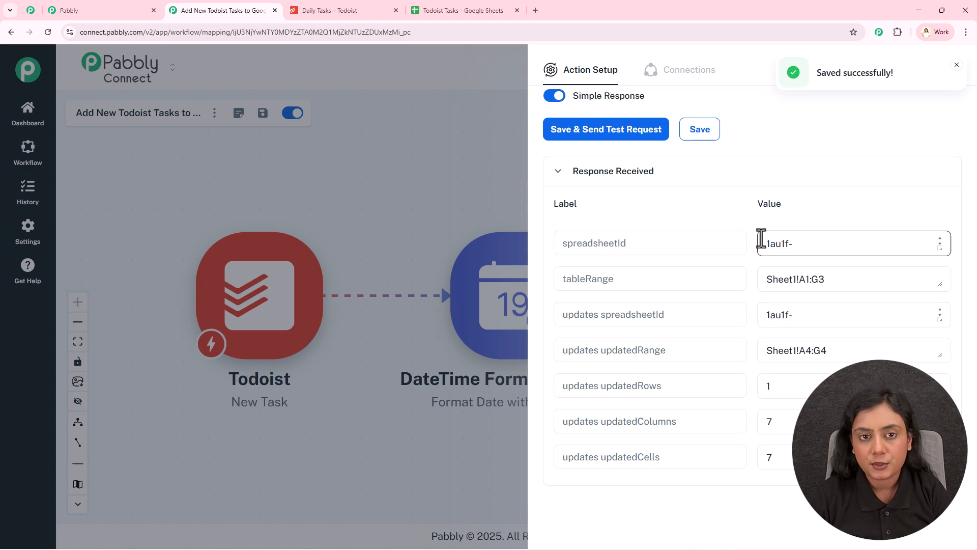
- Switch to the Todoist Tasks spreadsheet, look over the newly added row, and widen the Task Description column
{"action": "left_click", "coordinate": [484, 8]}
{"action": "left_click_drag", "start_coordinate": [101, 211], "coordinate": [679, 216]}
{"action": "left_click", "coordinate": [651, 265]}
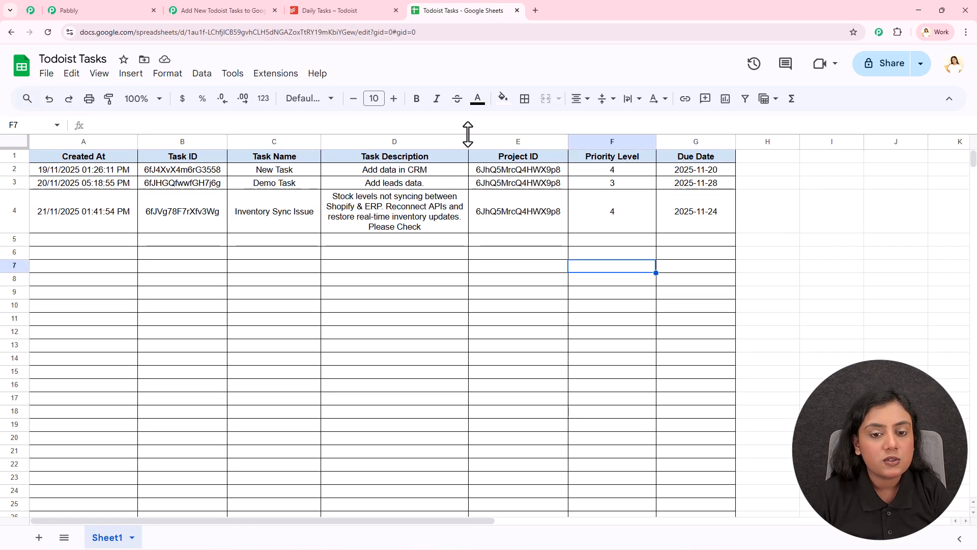
{"action": "left_click_drag", "start_coordinate": [468, 142], "coordinate": [532, 142]}
{"action": "left_click", "coordinate": [442, 283]}
- Check each value of the new task in row 4, then return to the workflow and close the Google Sheets action setup
{"action": "left_click", "coordinate": [70, 210]}
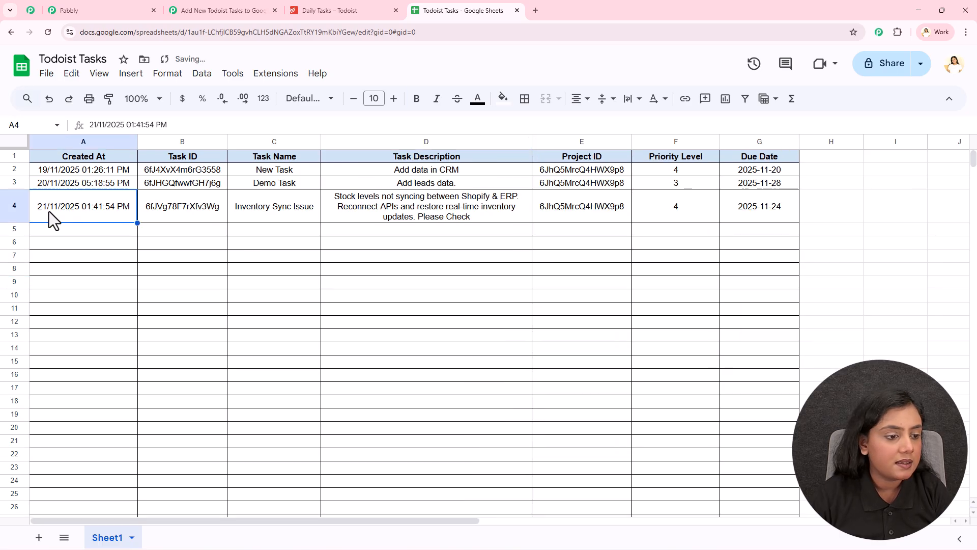
{"action": "left_click", "coordinate": [194, 211]}
{"action": "left_click", "coordinate": [254, 217]}
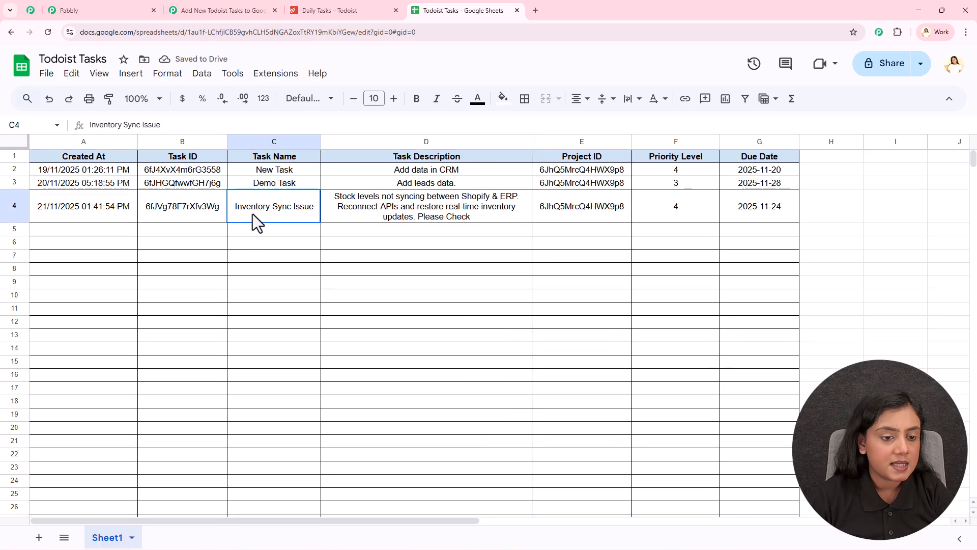
{"action": "left_click", "coordinate": [381, 209]}
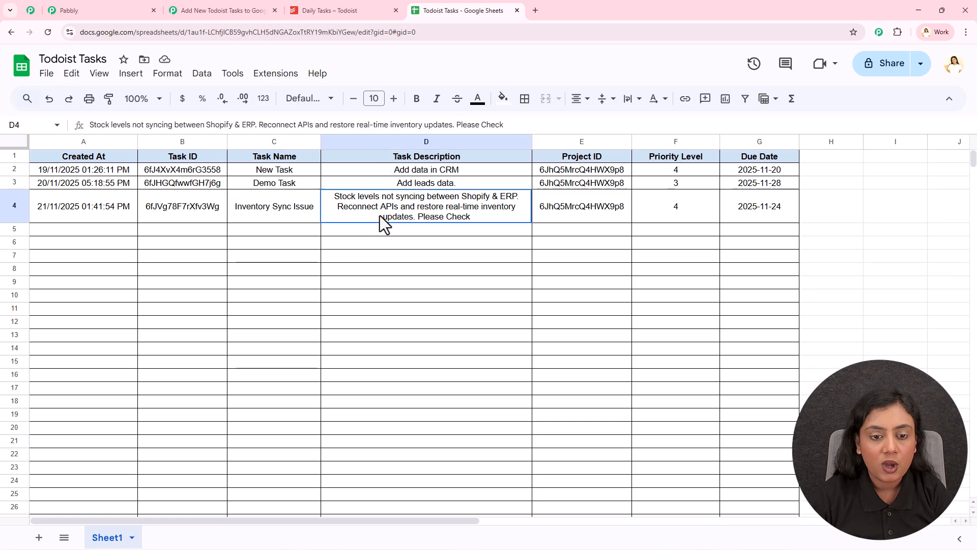
{"action": "left_click", "coordinate": [599, 210]}
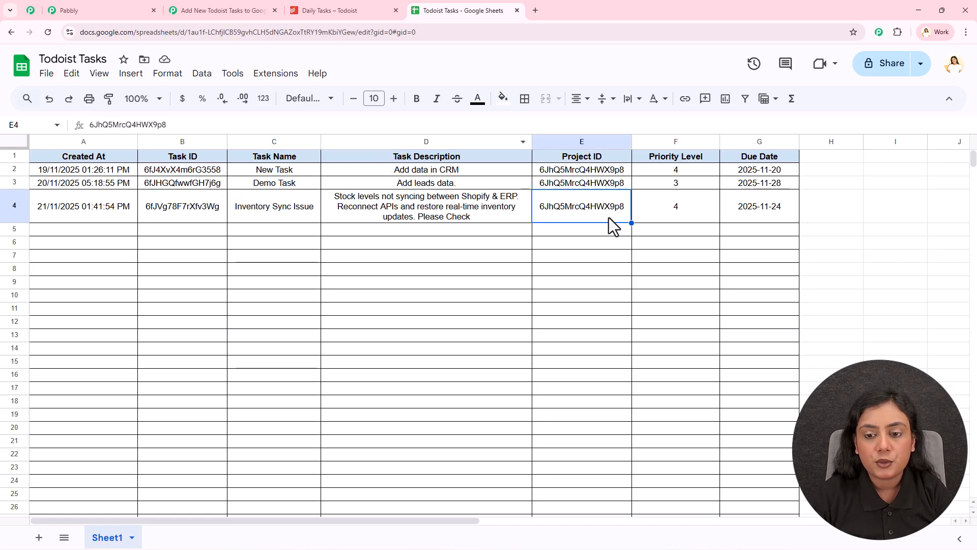
{"action": "left_click", "coordinate": [680, 213]}
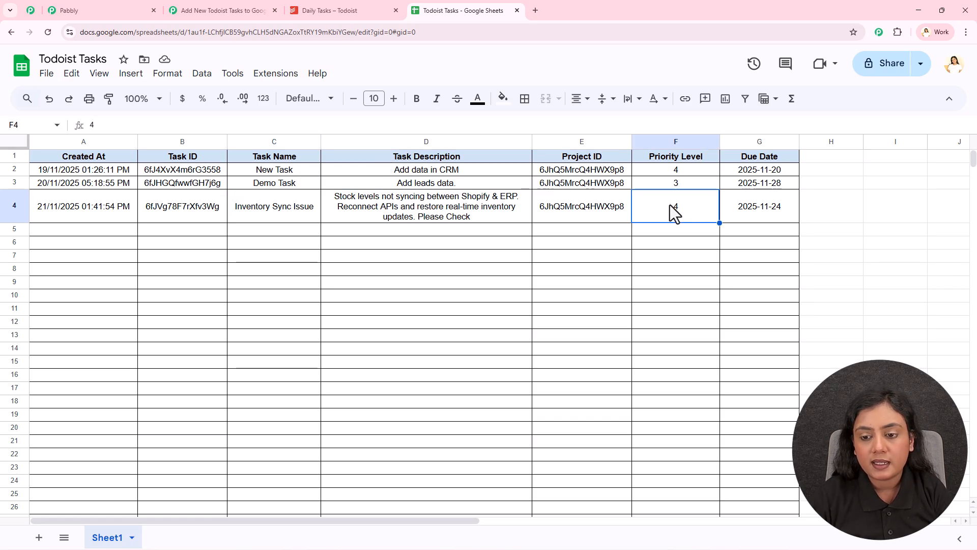
{"action": "left_click", "coordinate": [775, 208]}
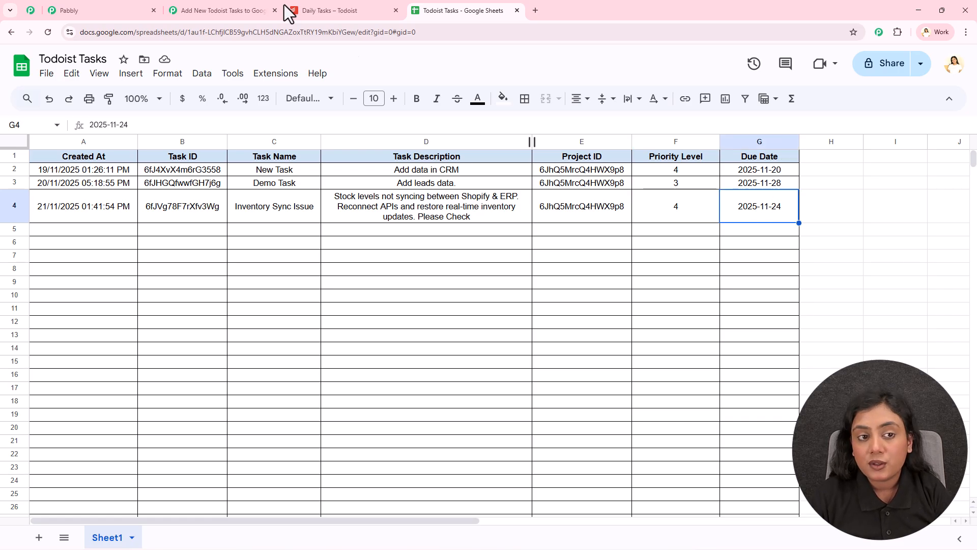
{"action": "left_click", "coordinate": [233, 9]}
{"action": "left_click", "coordinate": [956, 70]}
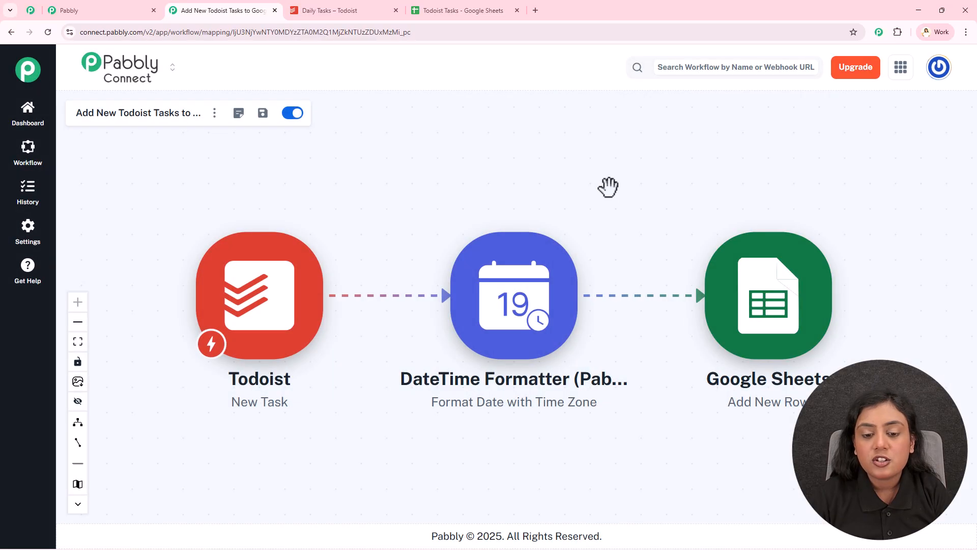